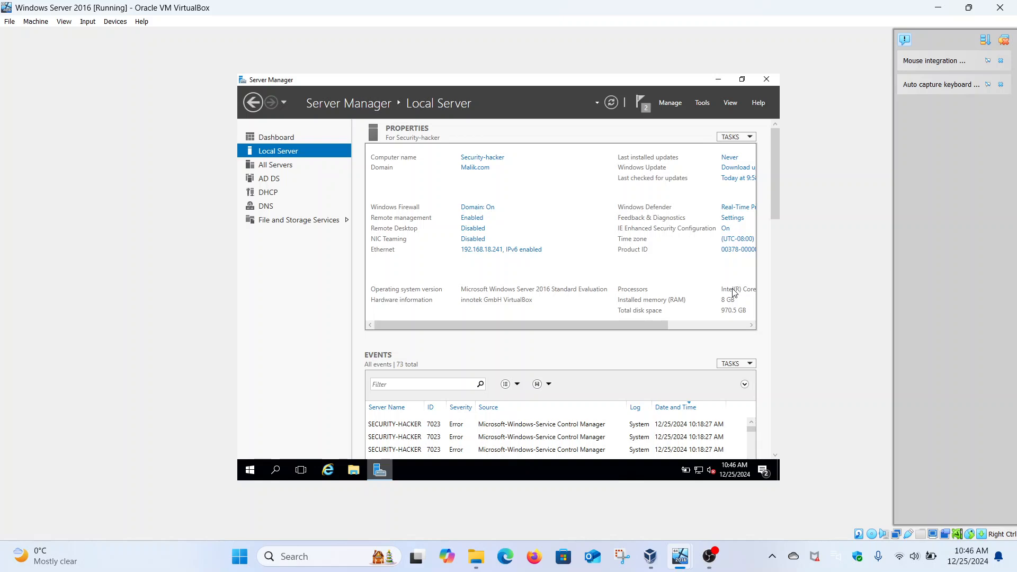
- Open Command Prompt as administrator on the Windows Server 2016 machine
left_click(250, 471)
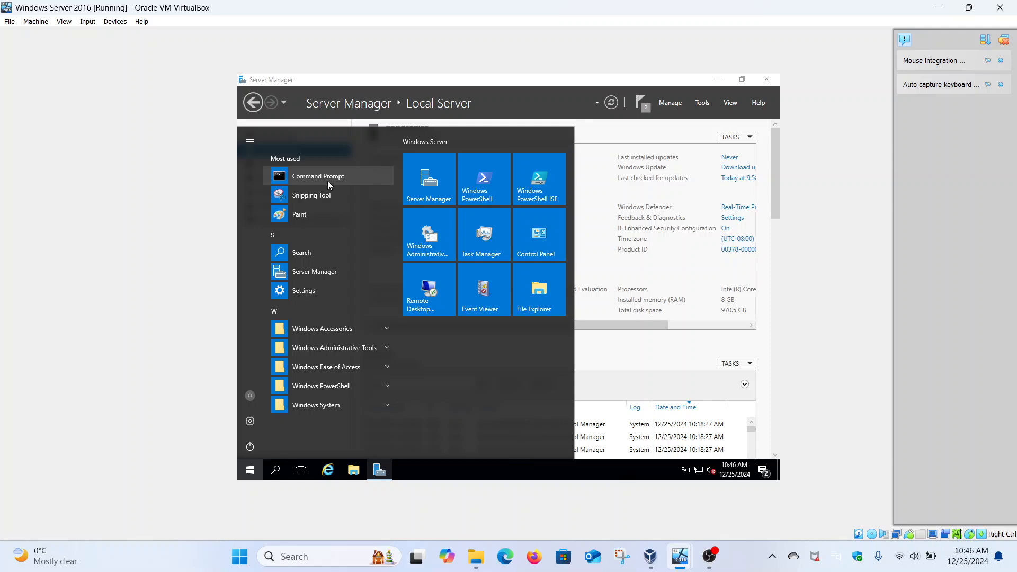
right_click(340, 206)
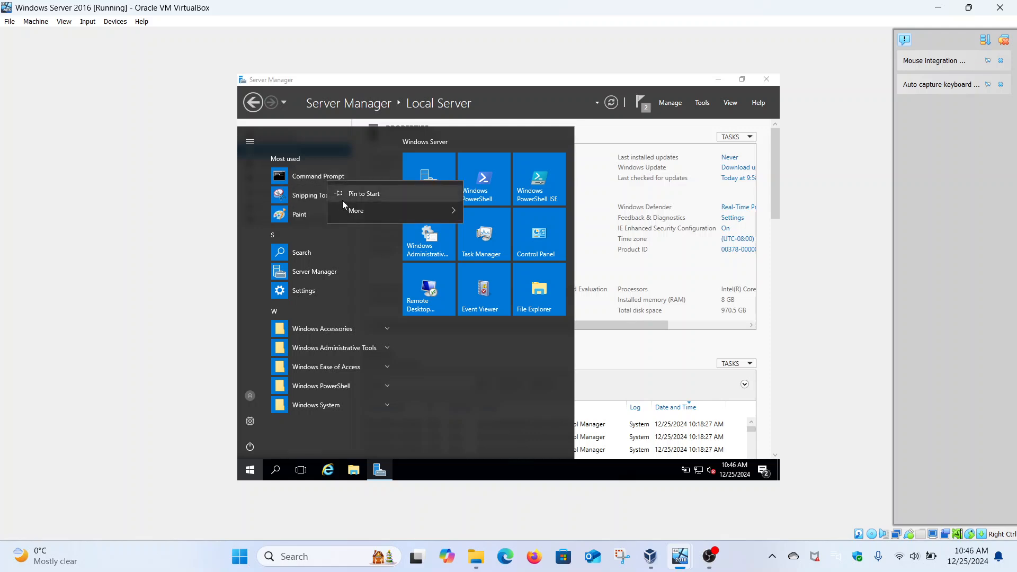
mouse_move(354, 209)
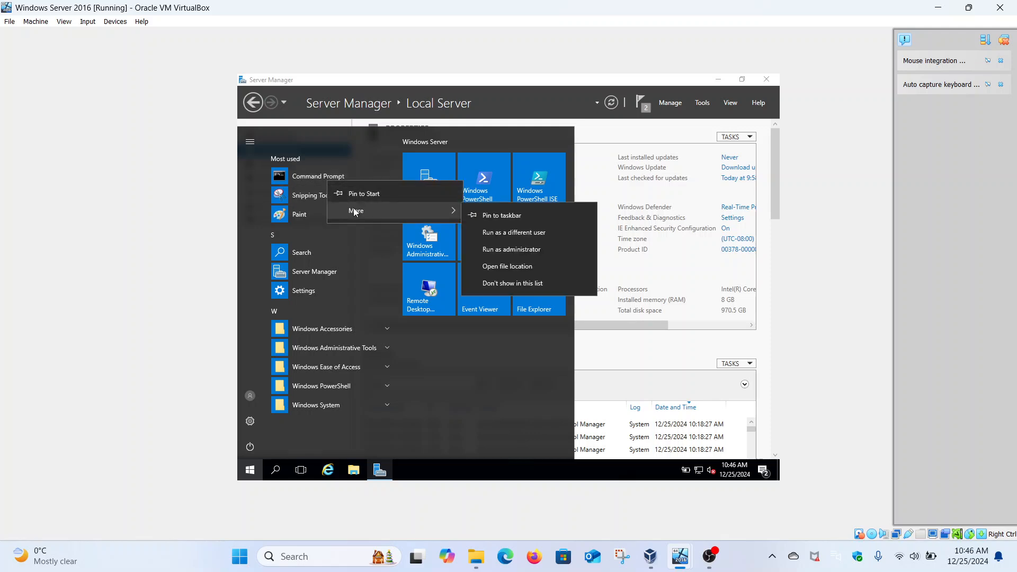
left_click(498, 253)
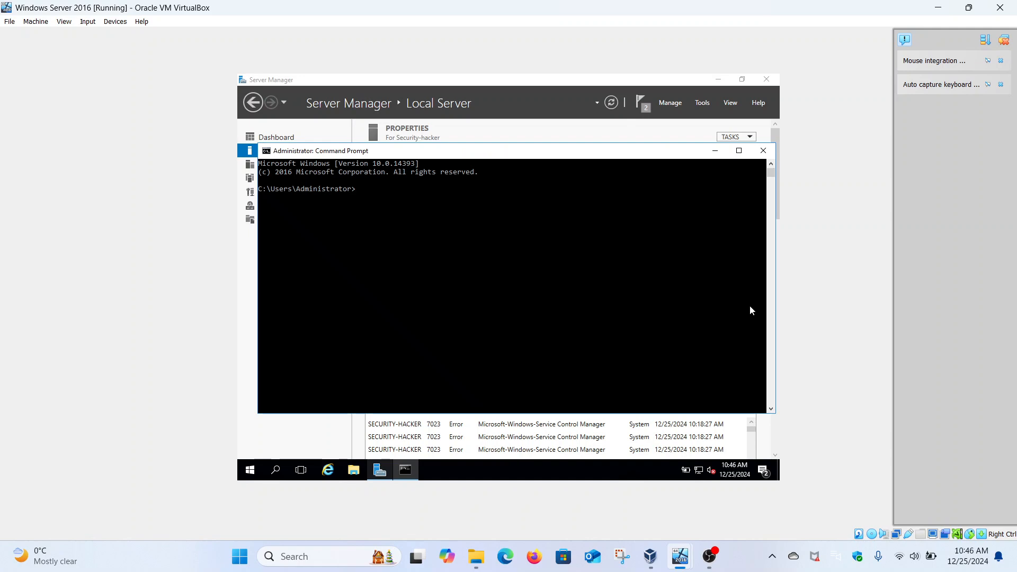
- Run nslookup malik.com on the server and highlight the Server line in the output
type("nslookup malik.com")
key("Return")
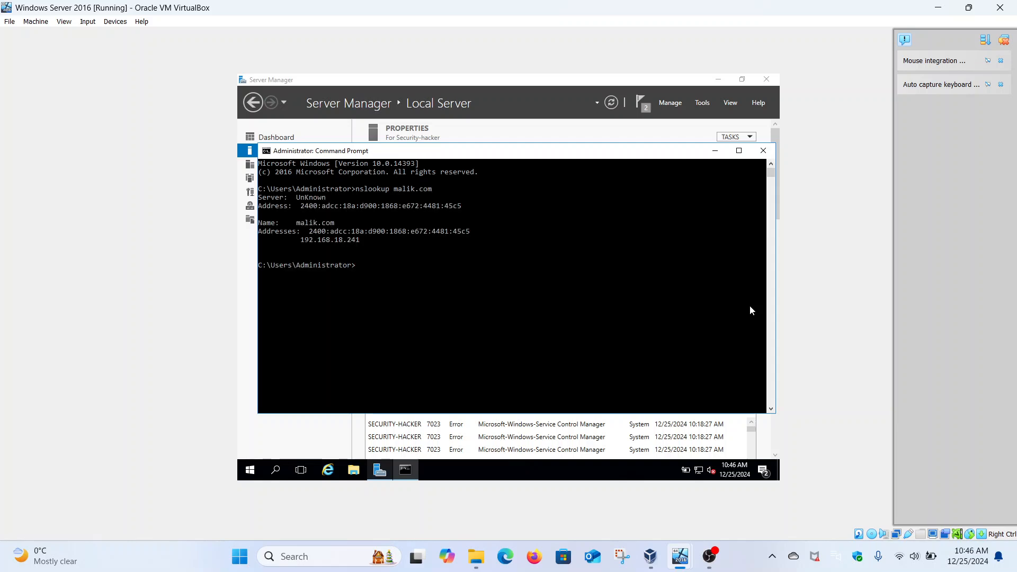
left_click_drag(259, 198, 330, 199)
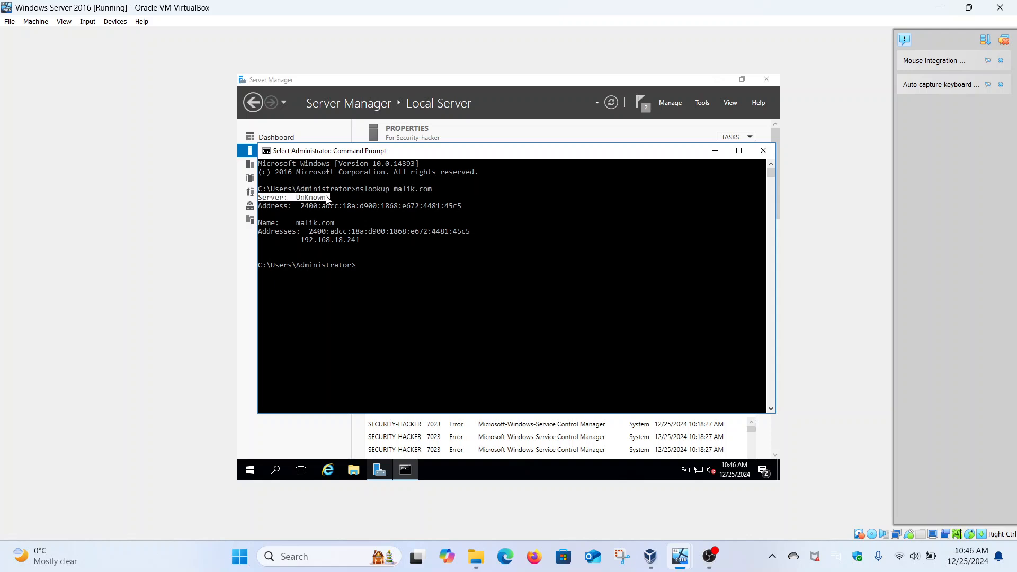
- Switch to the Windows 1101 virtual machine and examine the server name and address in its earlier nslookup output
mouse_move(680, 563)
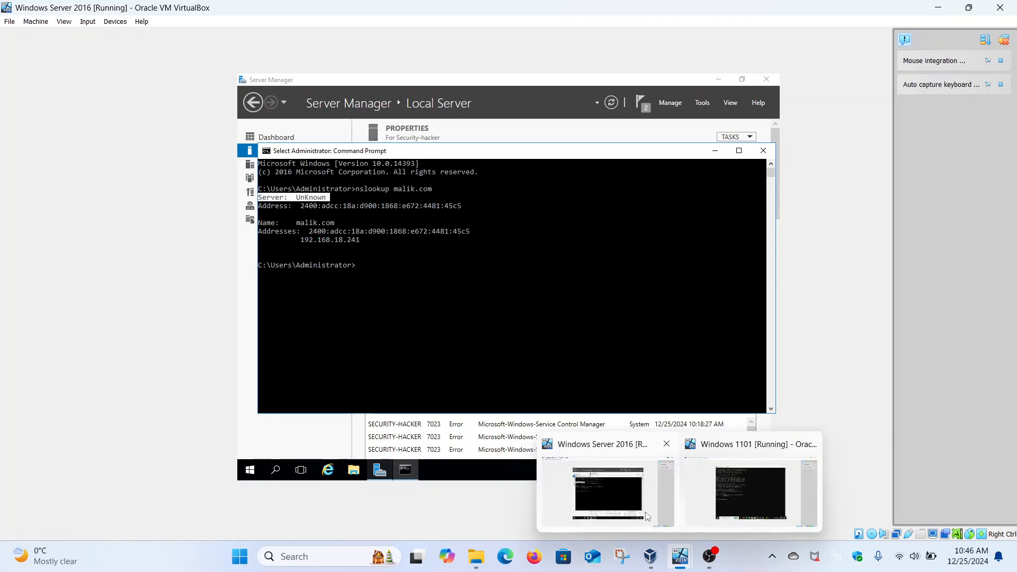
left_click(733, 487)
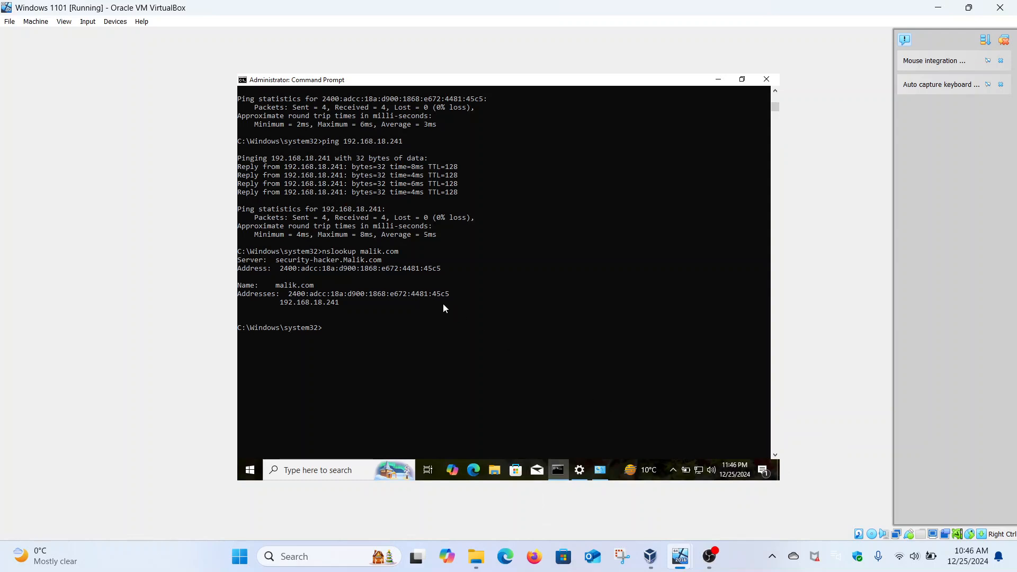
left_click_drag(238, 260, 398, 270)
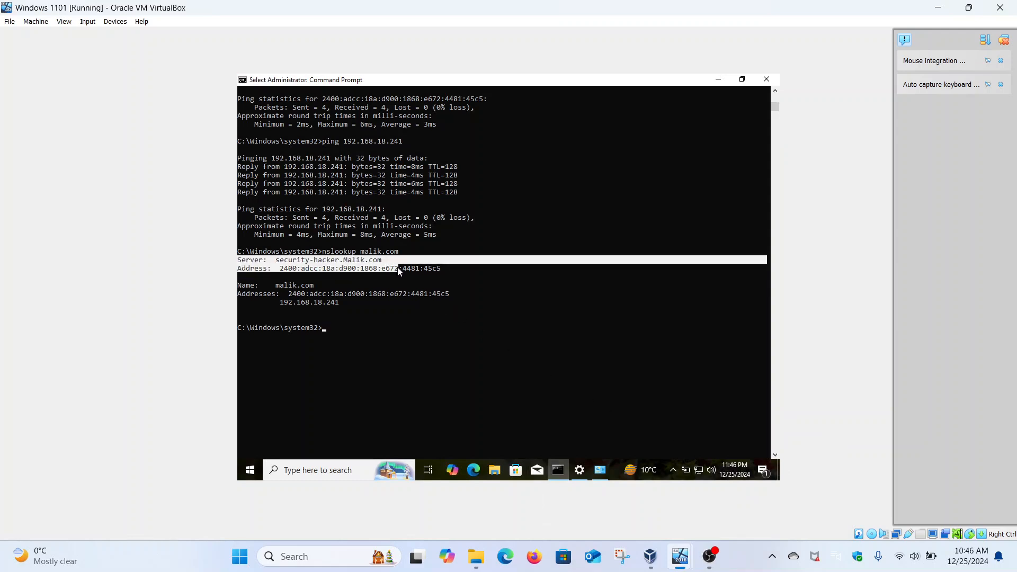
left_click(397, 269)
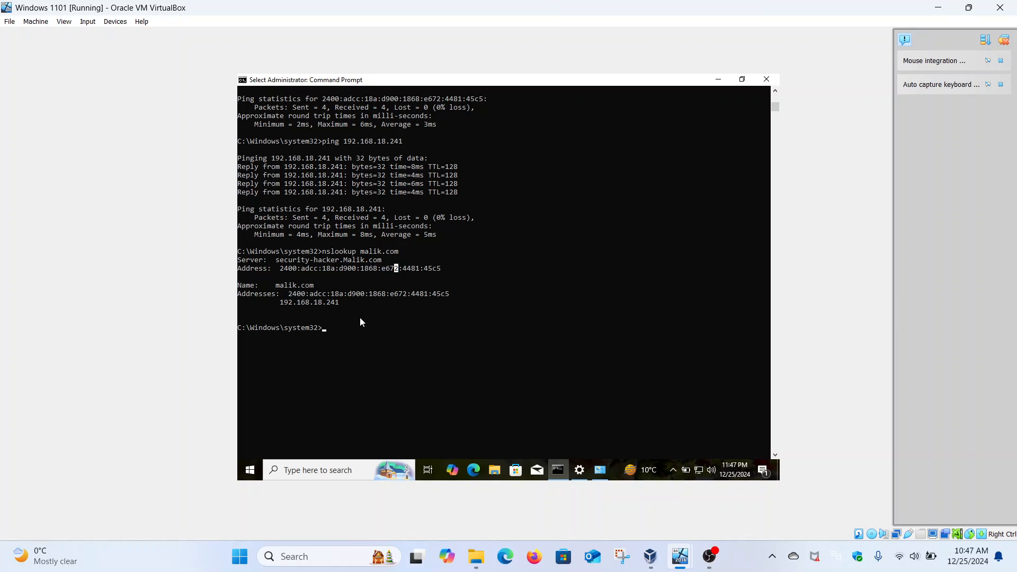
- Clear the client's console, run nslookup malik.com again and inspect the Server line
type("cls")
key("Return")
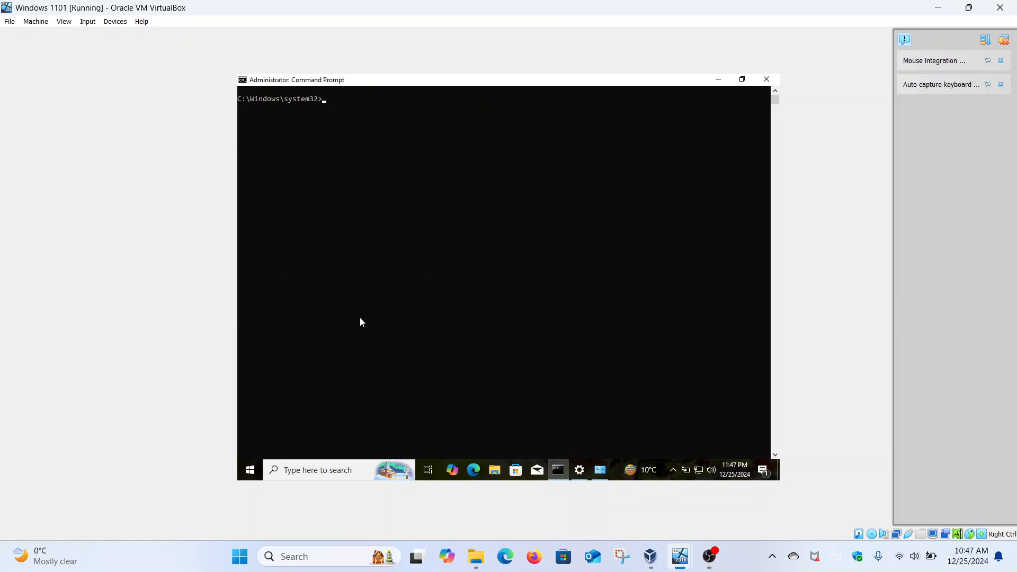
type("nslookup malik.com")
key("Return")
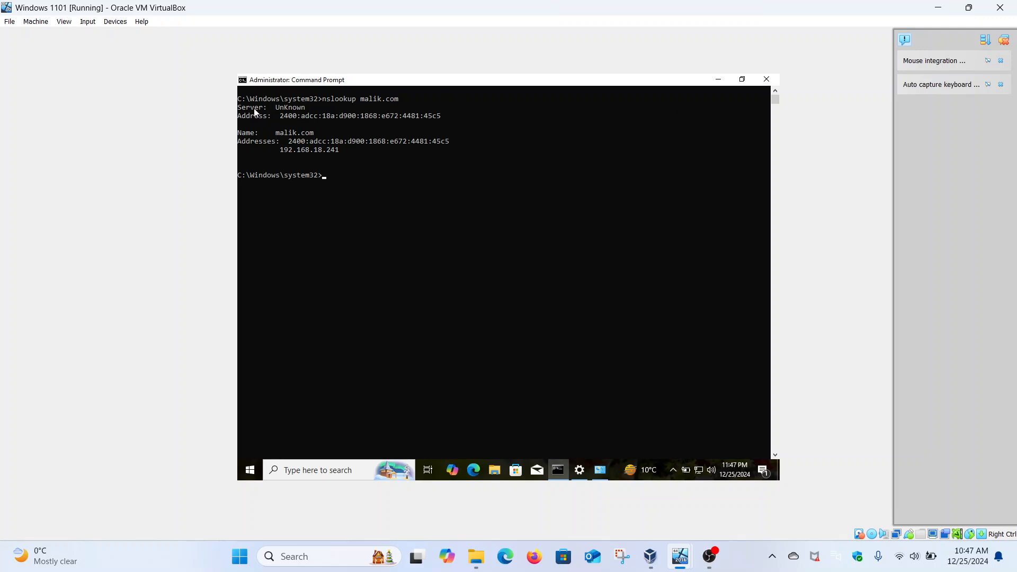
left_click_drag(242, 110, 309, 109)
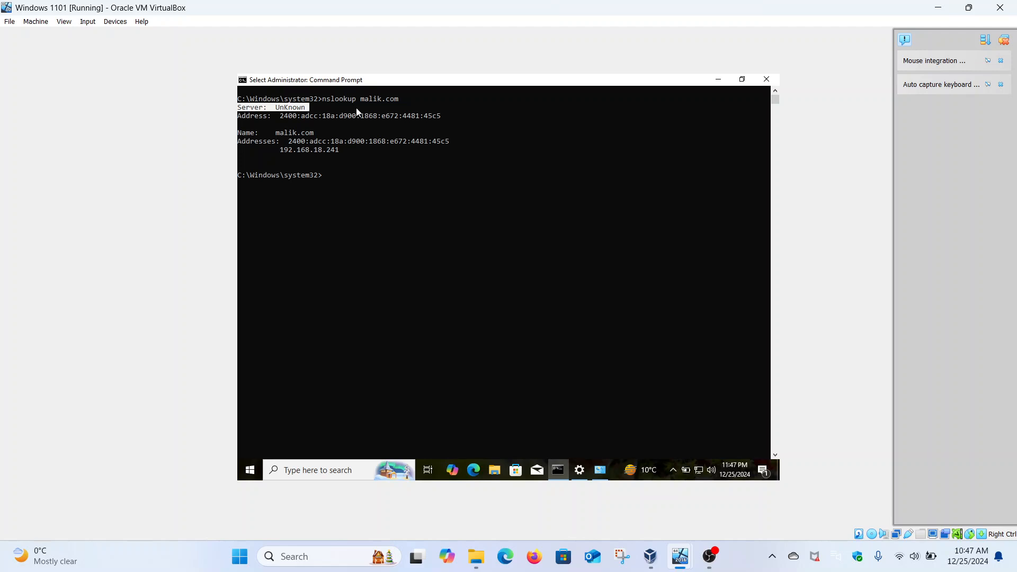
left_click(301, 109)
- Minimize the client's Command Prompt and Network Connections windows, and minimize Command Prompt on the Windows Server 2016 machine
left_click(718, 80)
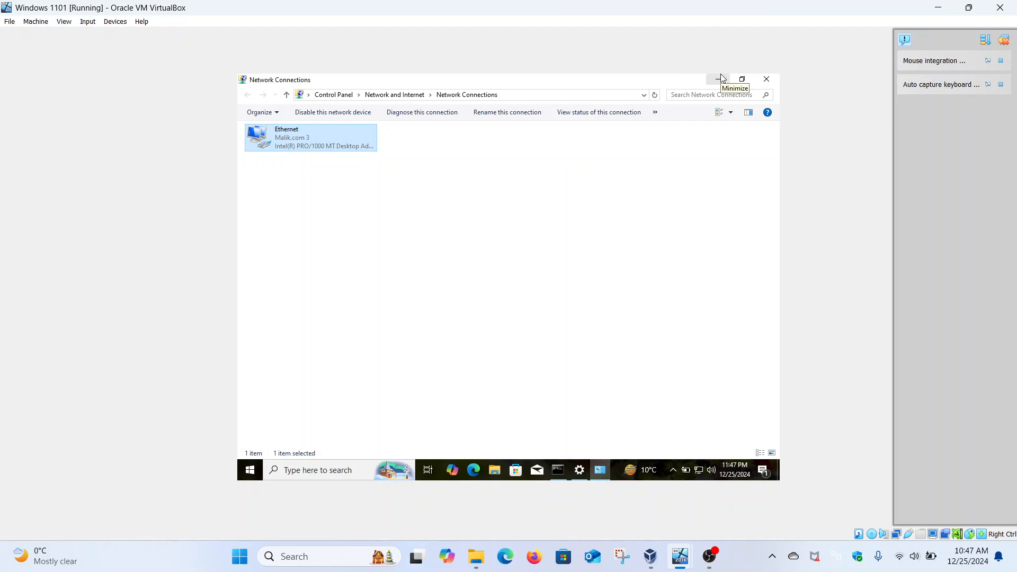
left_click(720, 79)
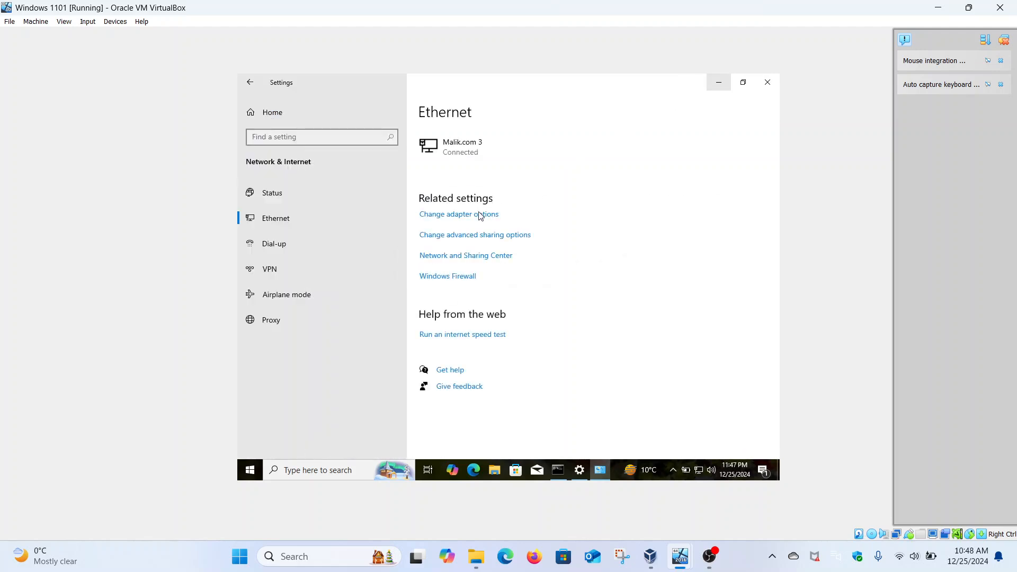
mouse_move(680, 556)
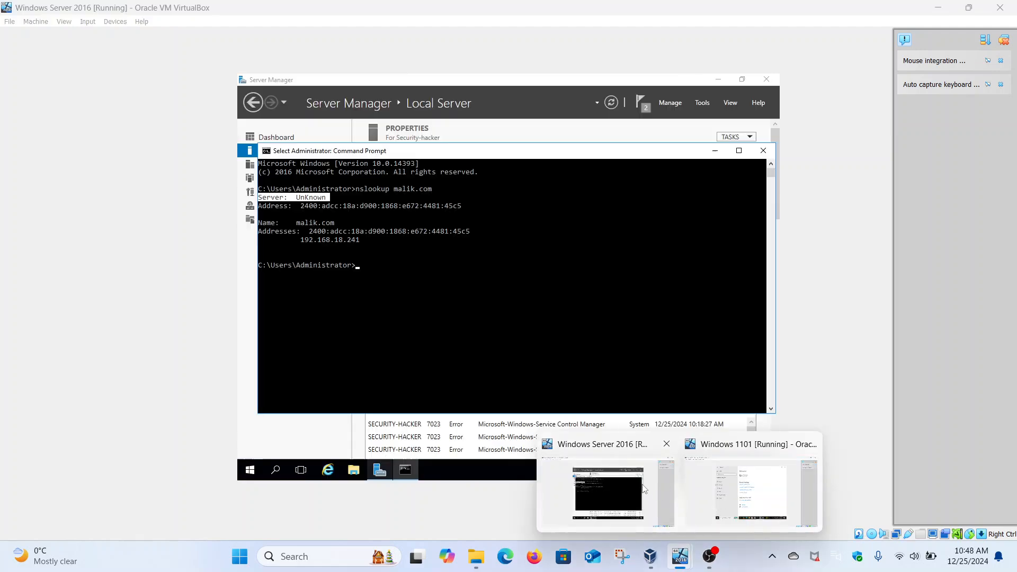
left_click(644, 488)
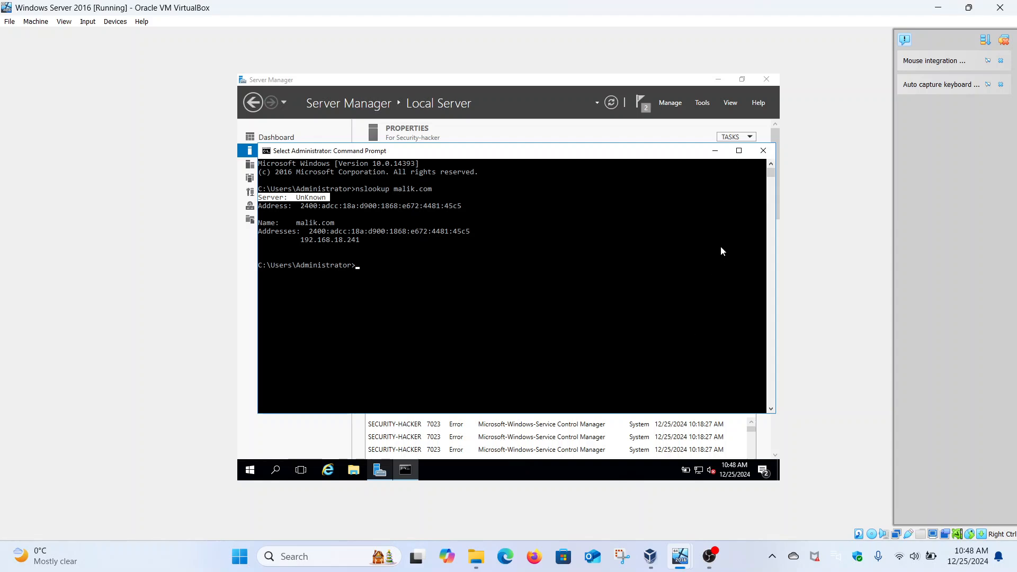
left_click(715, 150)
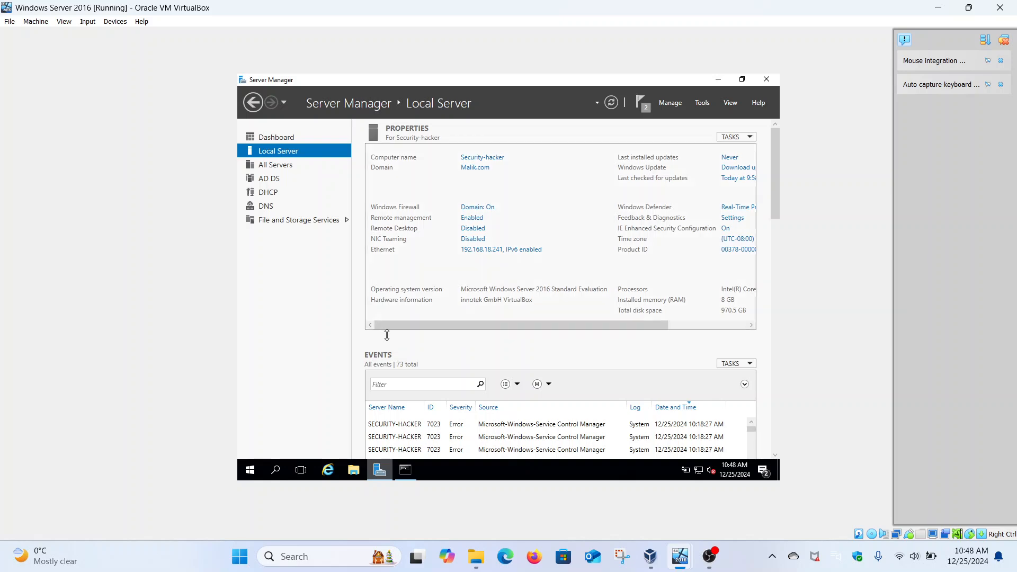
right_click(250, 473)
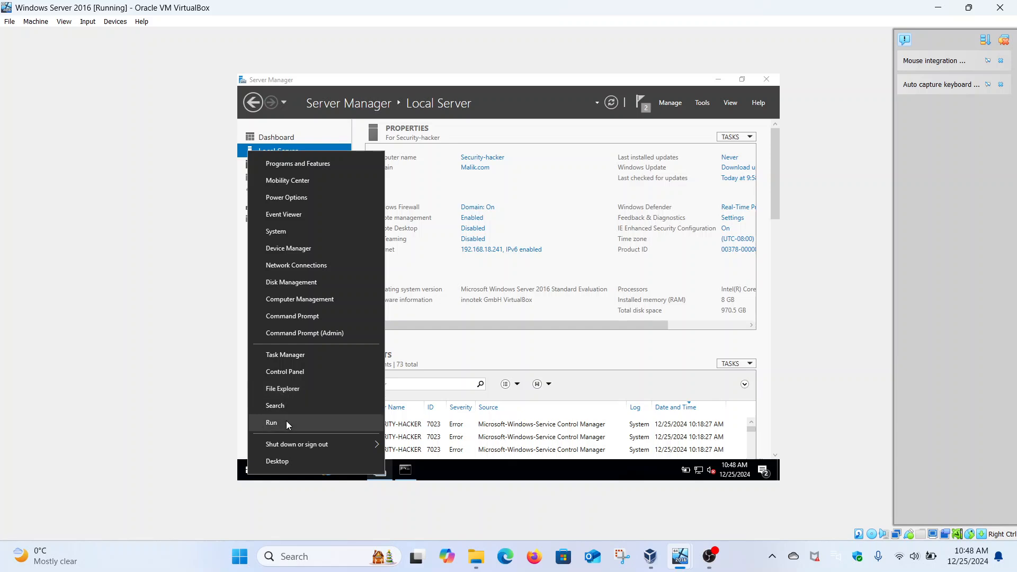
left_click(300, 354)
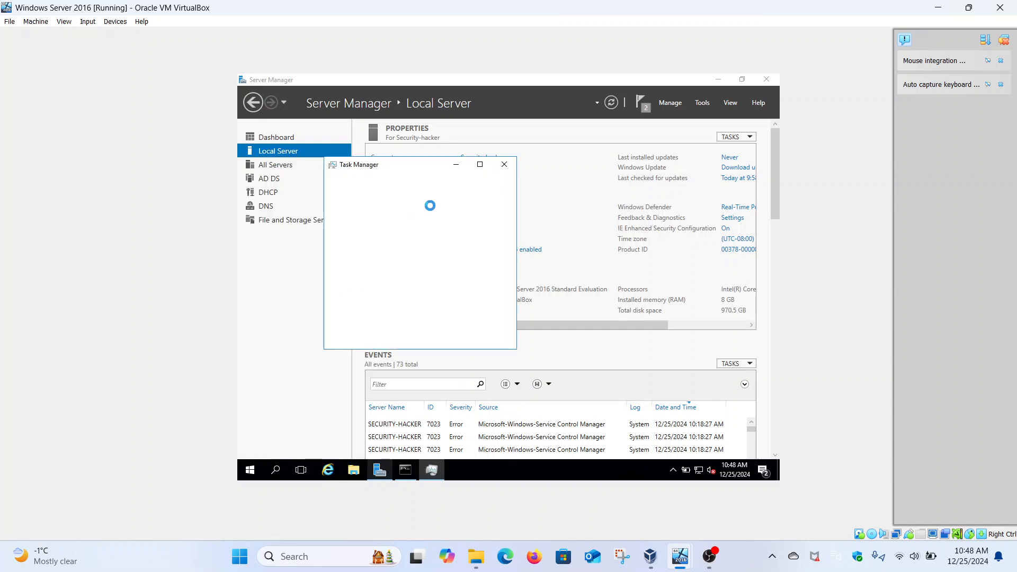
left_click(505, 165)
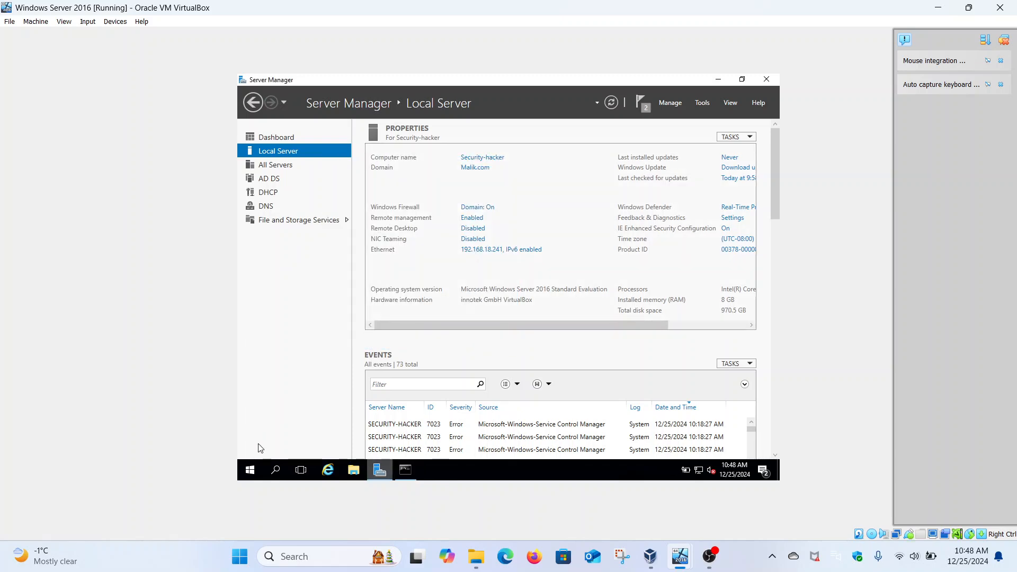
- Open Windows Firewall from Control Panel on the server to check the firewall state of its networks
left_click(247, 469)
left_click(247, 469)
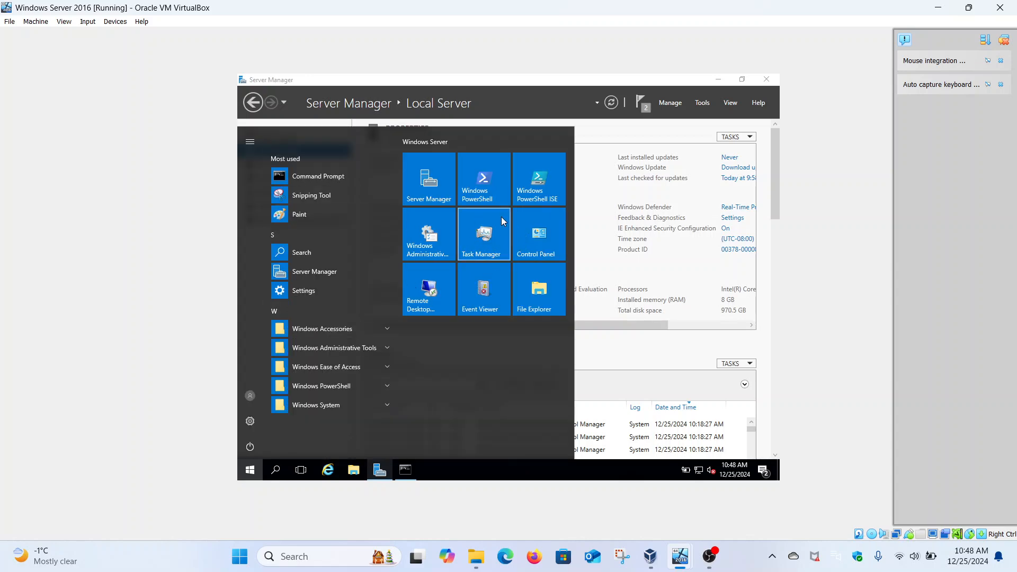
left_click(538, 237)
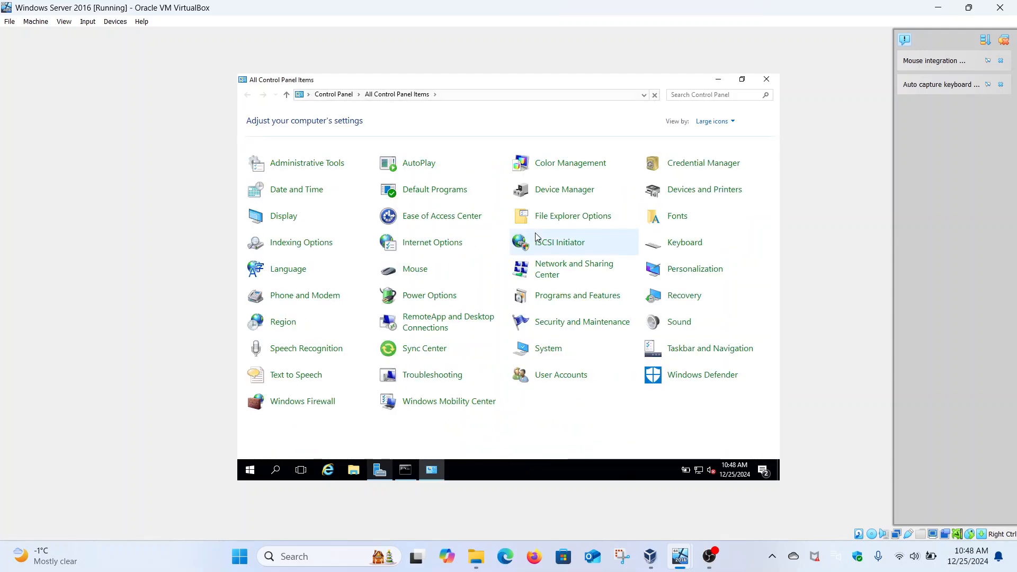
left_click(312, 402)
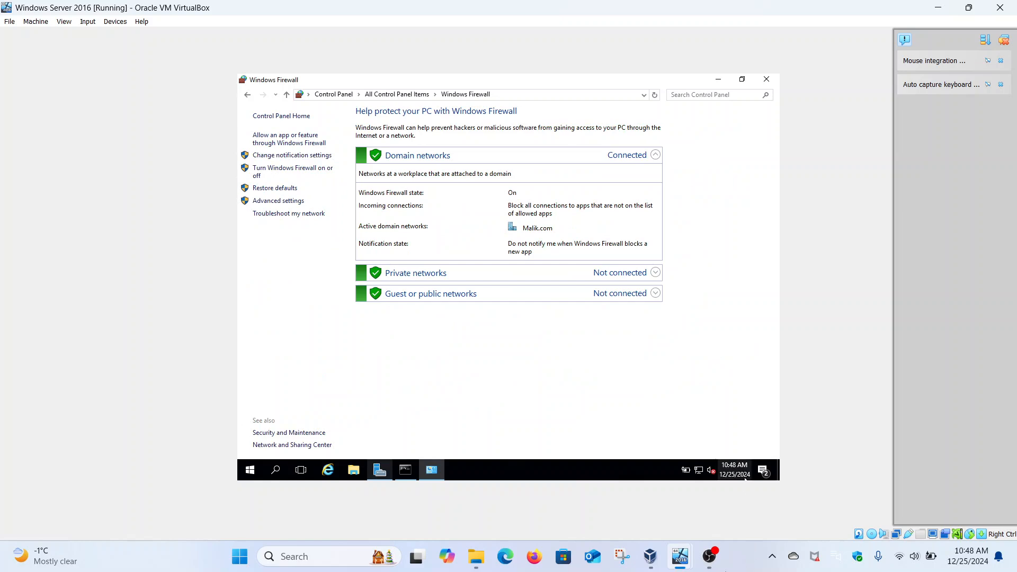
- Switch to the Windows 1101 virtual machine, check its Windows Firewall status and close Windows Security
mouse_move(679, 567)
left_click(724, 492)
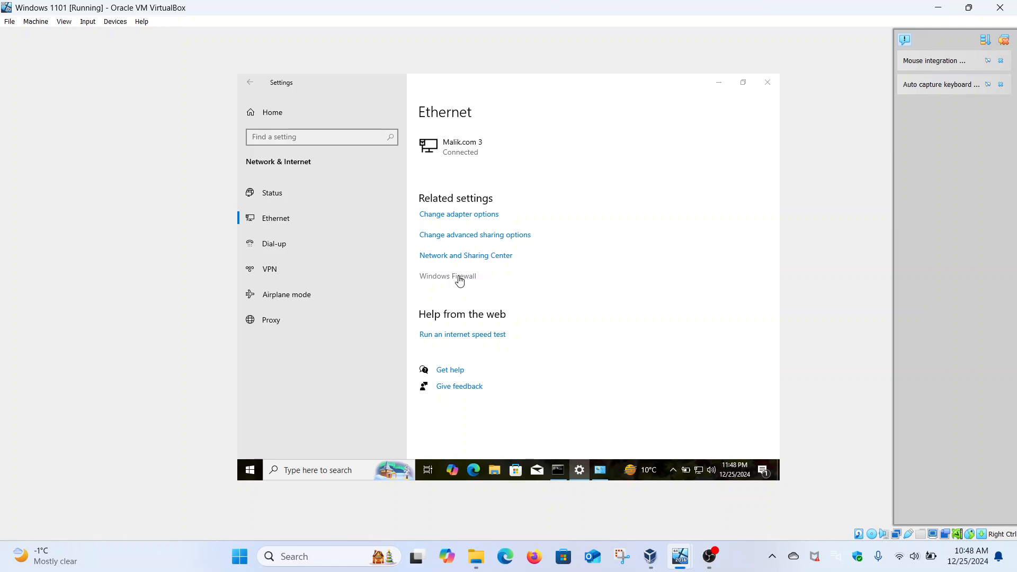
left_click(460, 280)
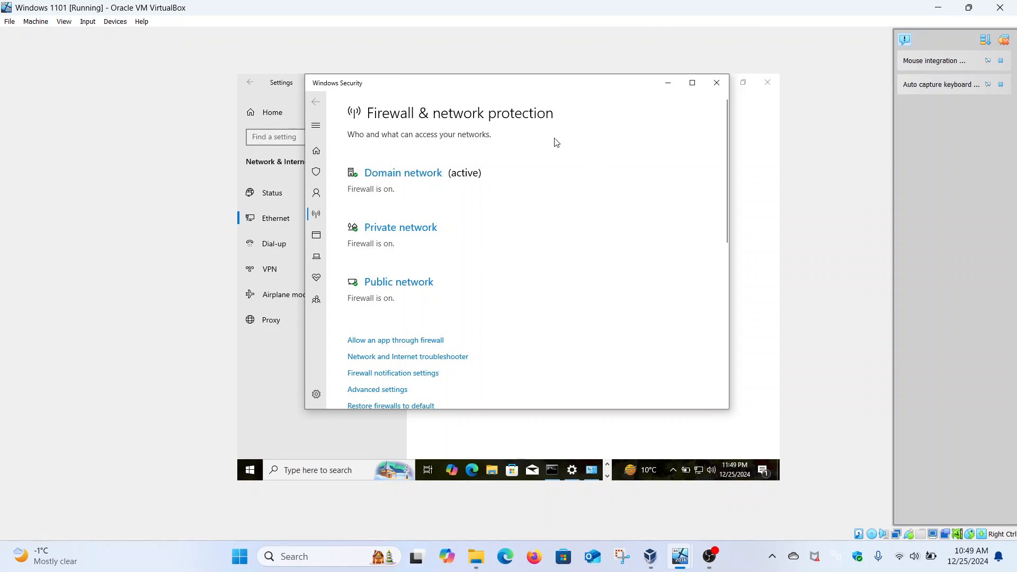
left_click(719, 85)
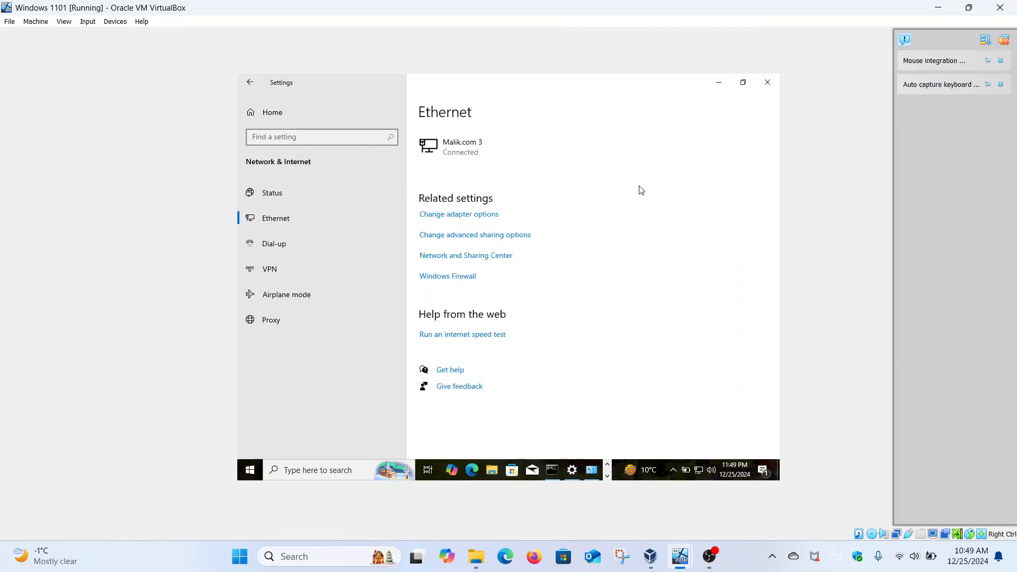
- Close the client's network Settings window and bring its Command Prompt back into view
left_click(771, 84)
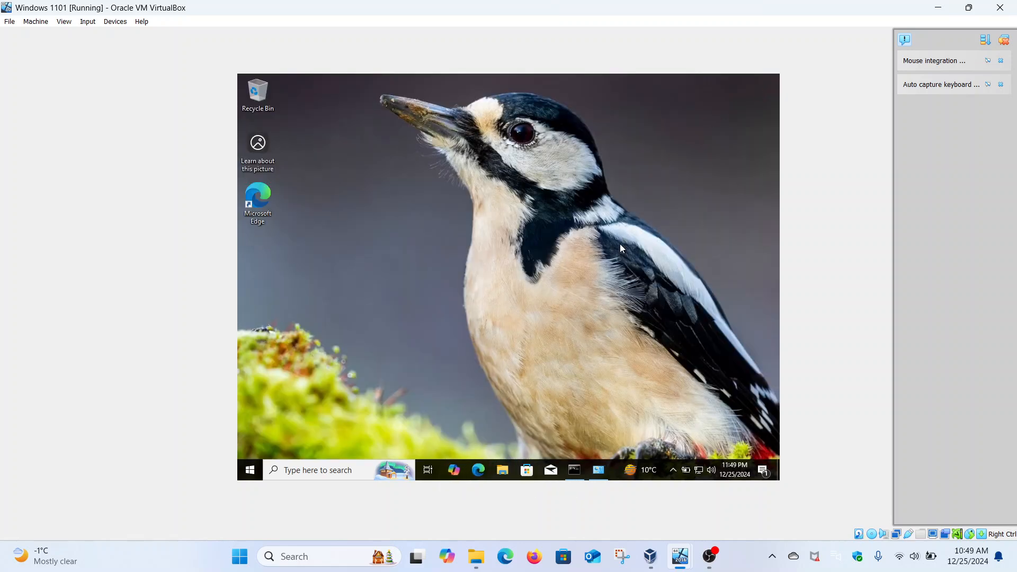
left_click(575, 469)
left_click(414, 208)
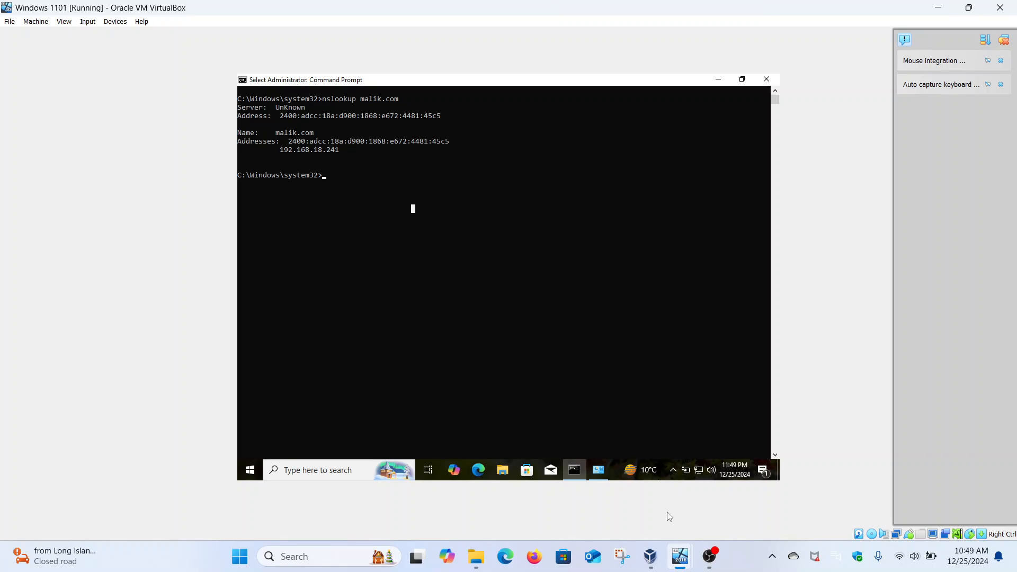
- Switch to the Windows Server 2016 virtual machine and close its Windows Firewall window
mouse_move(686, 559)
left_click(657, 486)
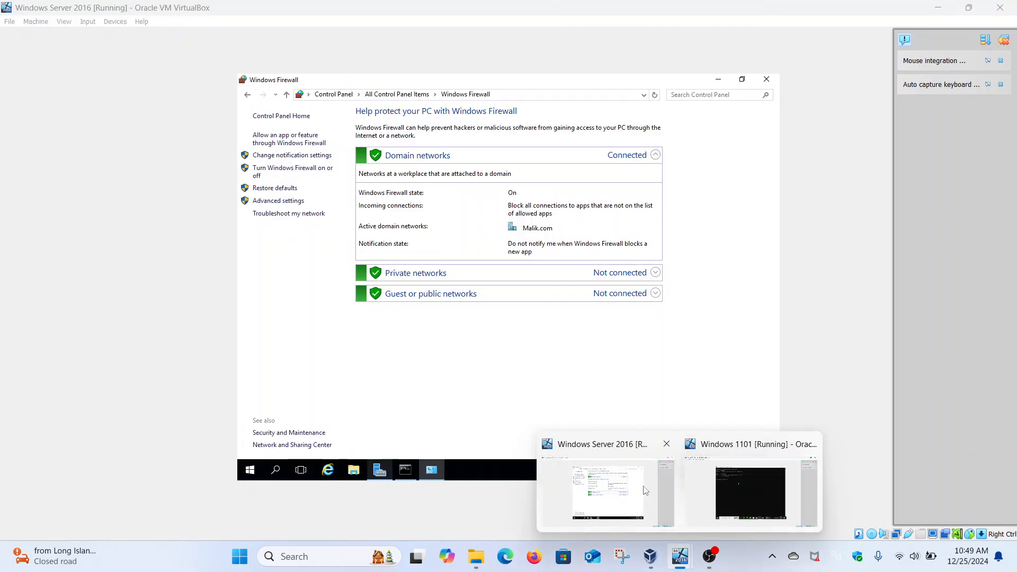
left_click(766, 78)
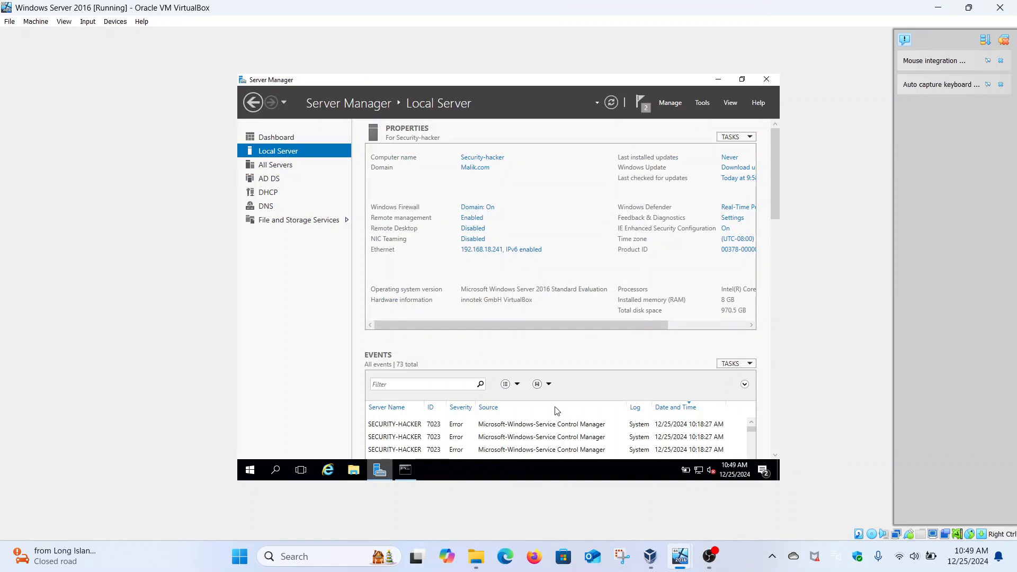
- Run ipconfig /all in the server's maximized Command Prompt and highlight the Ethernet adapter's IPv6 address
left_click(406, 469)
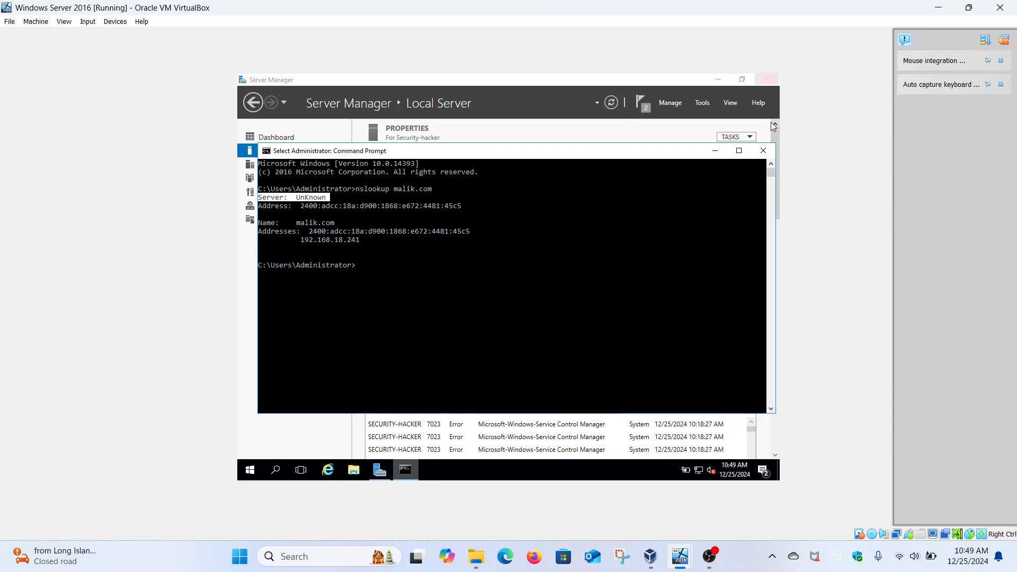
left_click(730, 153)
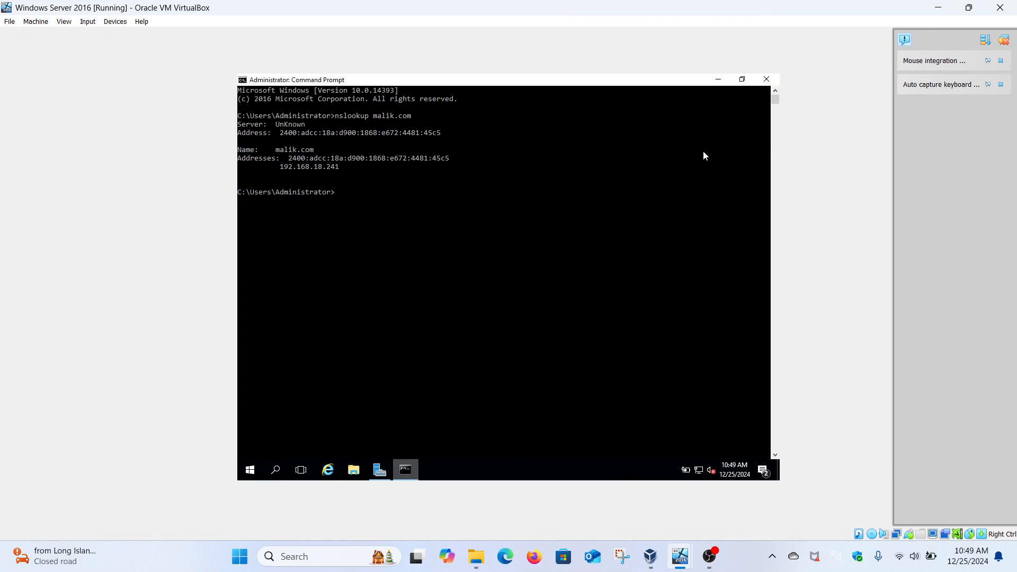
type("ipconfig")
type("ll")
key("Return")
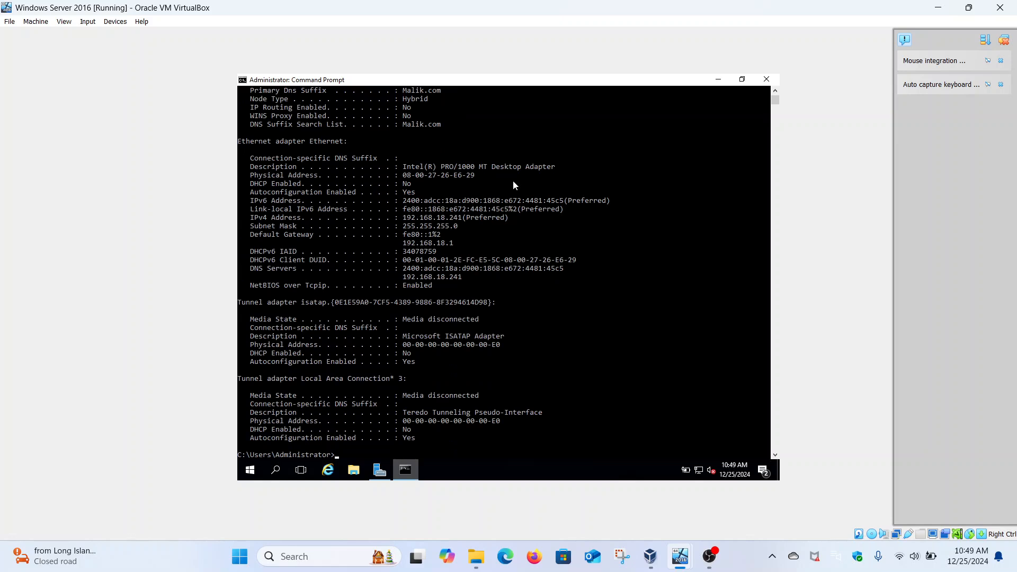
left_click_drag(404, 201, 576, 206)
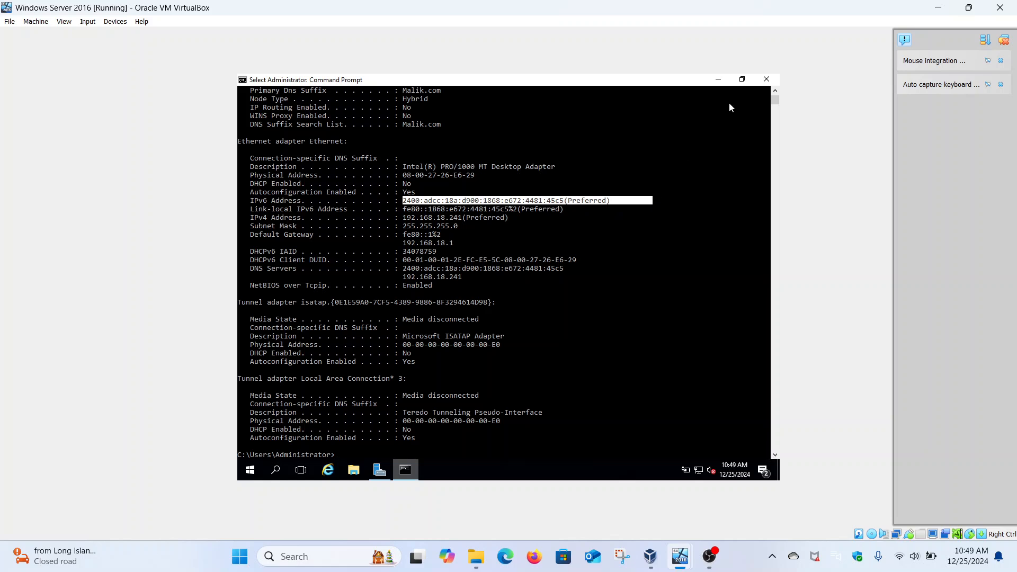
- Minimize the server's Command Prompt, open DNS Manager from Server Manager and show the Reverse Lookup Zones
left_click(717, 83)
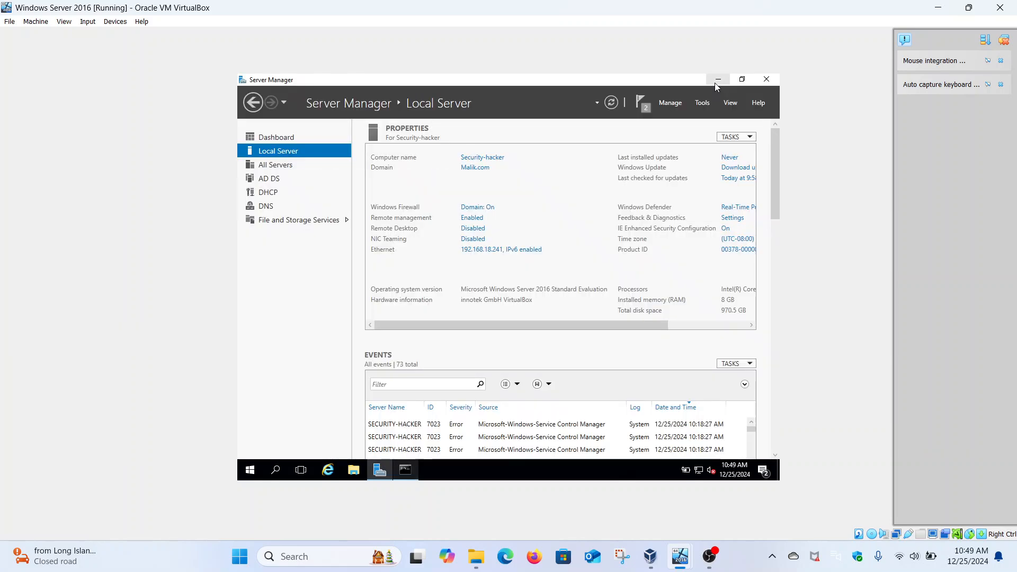
left_click(706, 102)
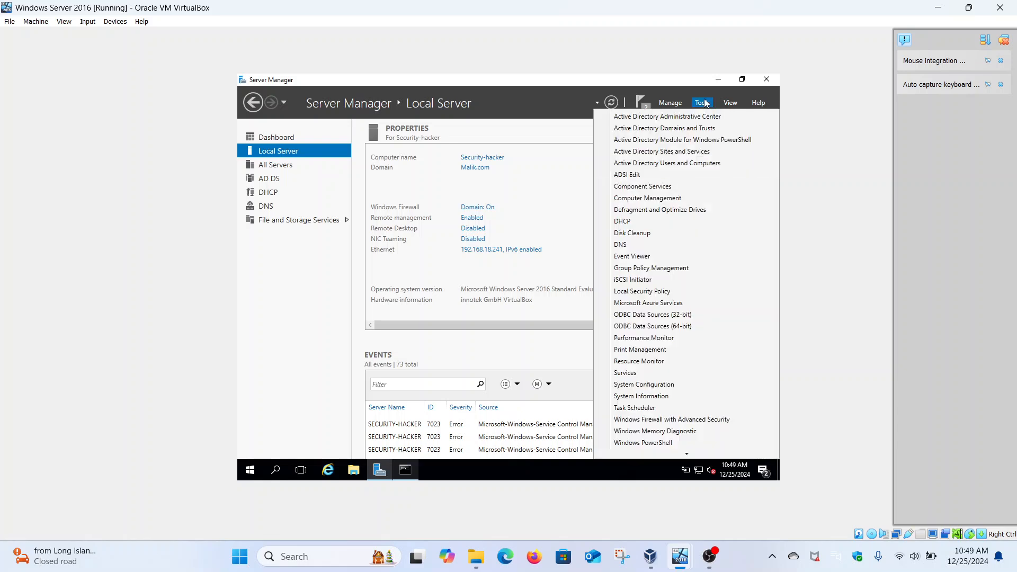
left_click(625, 247)
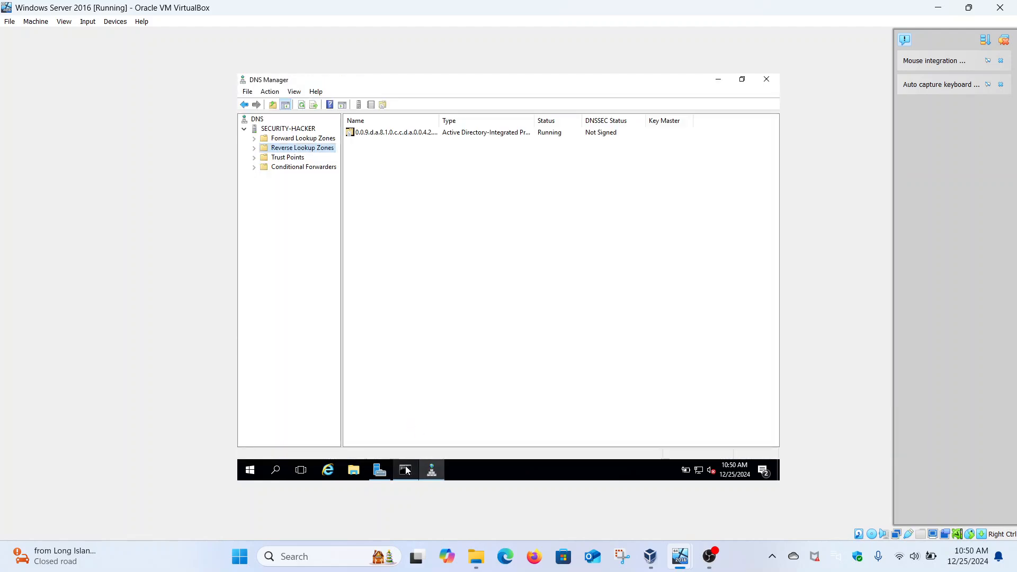
- Run nslookup malik.com in the server's Command Prompt and return to DNS Manager
left_click(406, 470)
scroll(414, 381, "down", 15)
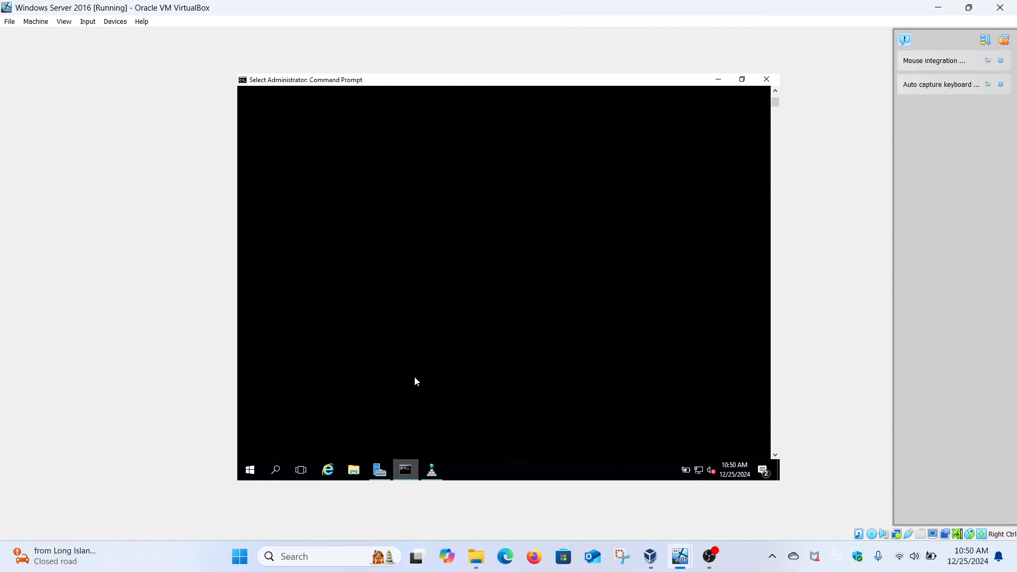
scroll(409, 274, "up", 6)
type("nslookup malik.com")
key("Return")
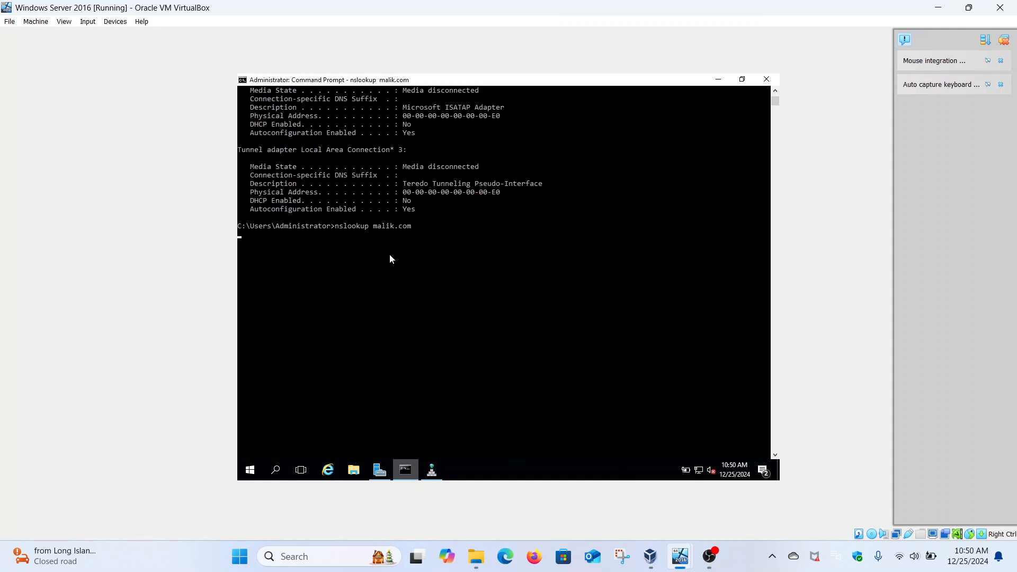
left_click(718, 79)
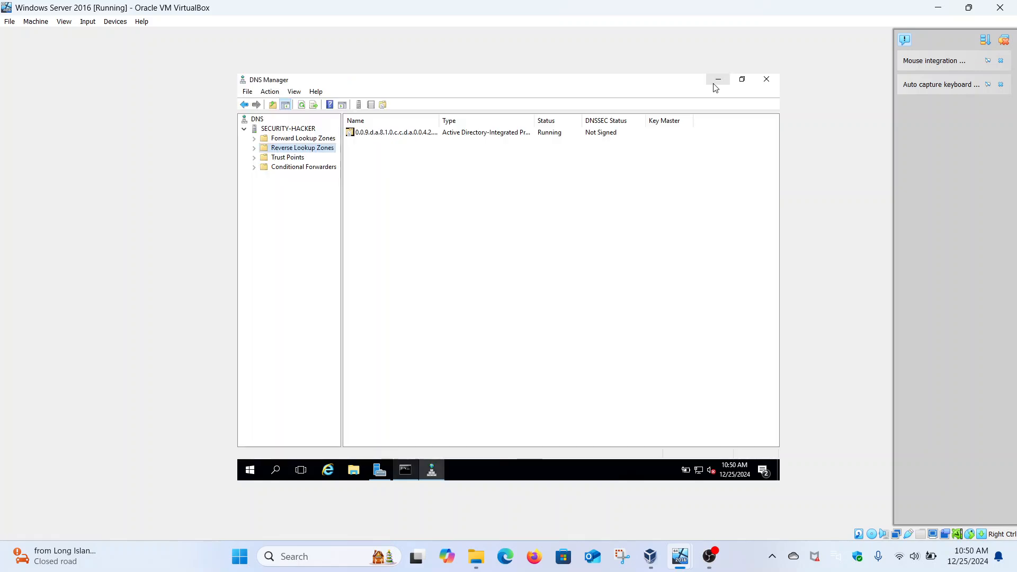
- Delete the existing ip6.arpa reverse lookup zone from both the DNS server and Active Directory
left_click(255, 149)
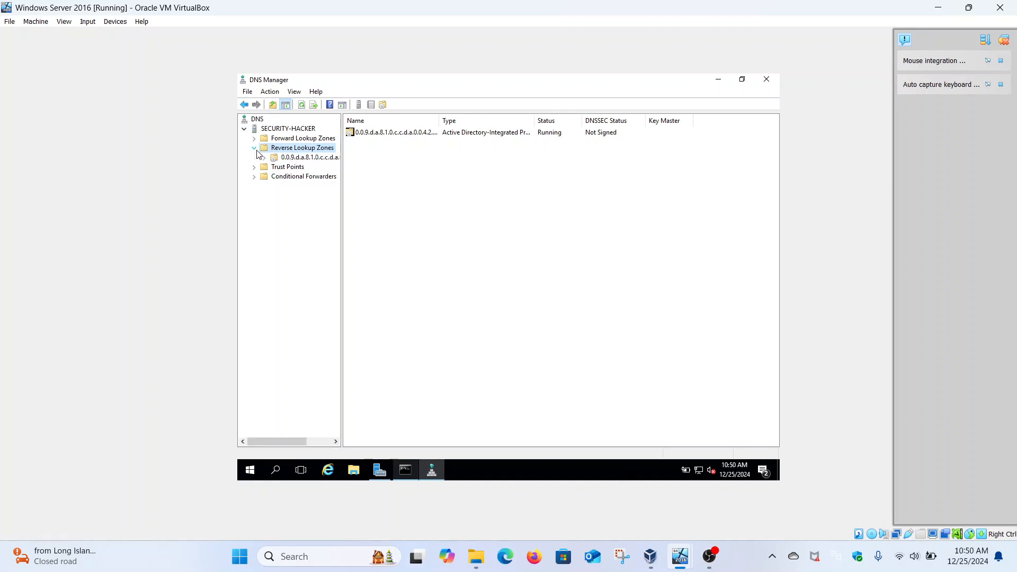
right_click(285, 157)
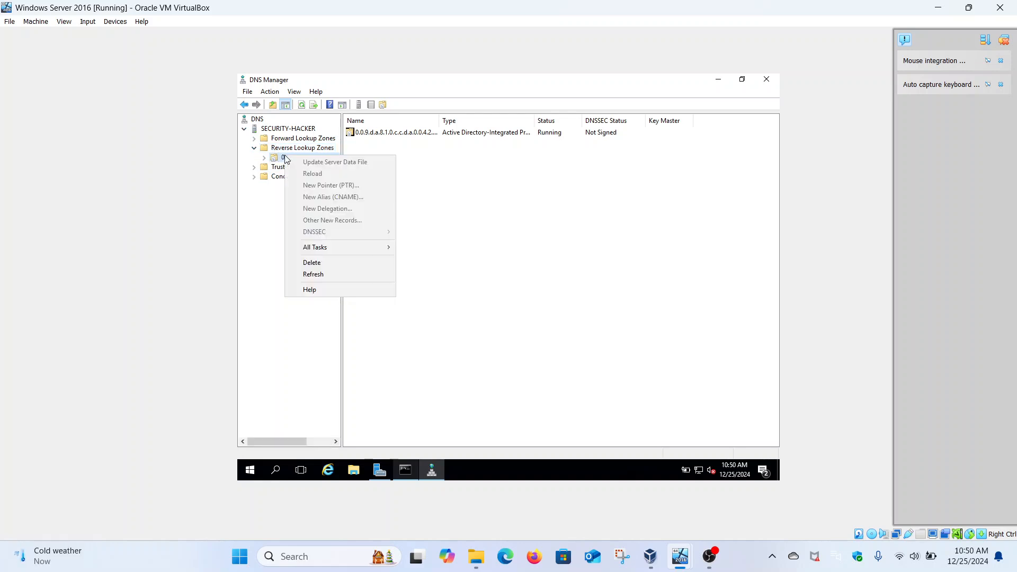
left_click(312, 263)
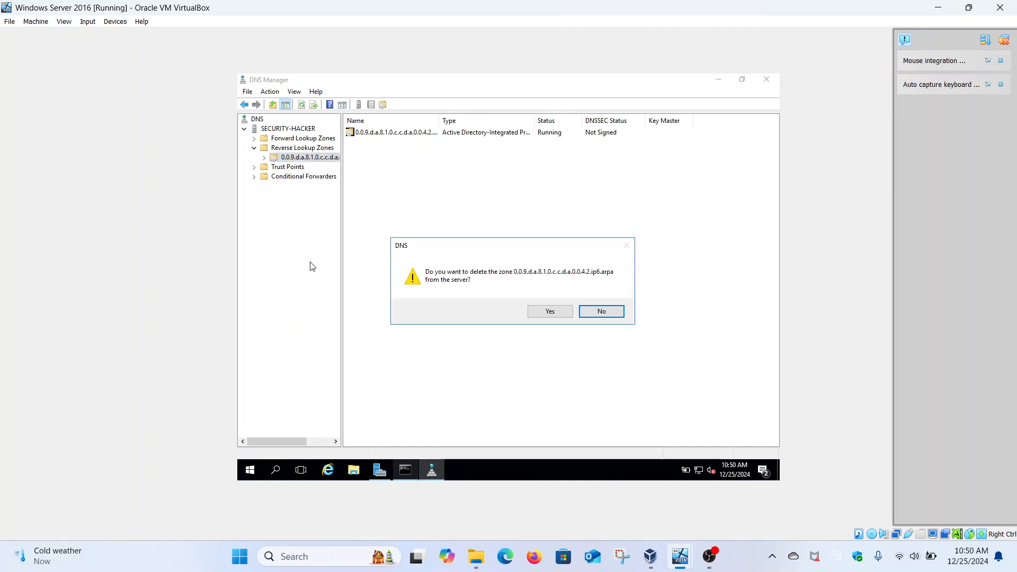
left_click(548, 312)
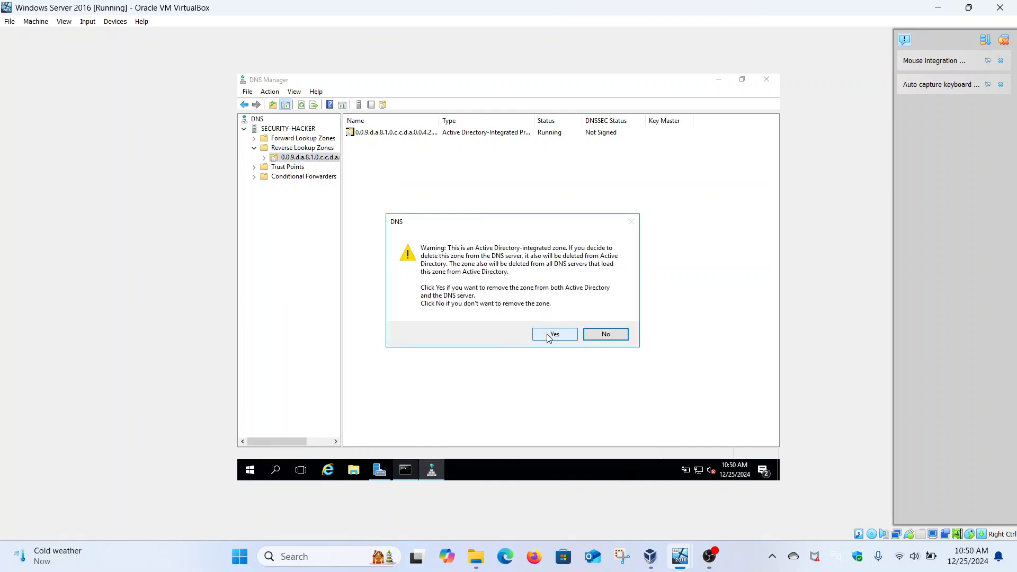
left_click(548, 337)
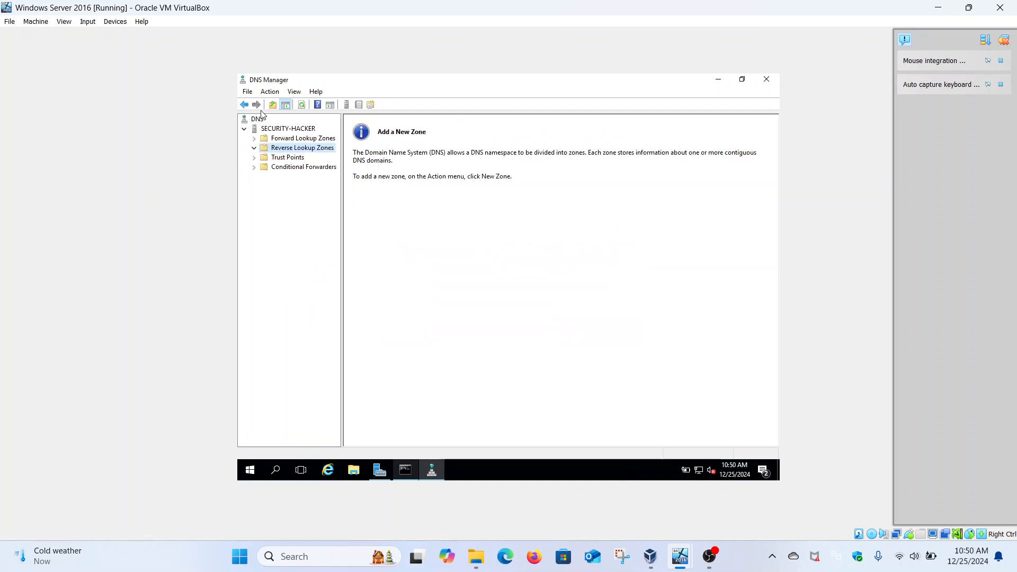
- Start a new Active Directory-integrated primary reverse lookup zone, replicated to all DNS servers in the Malik.com domain, for IPv6 addresses
right_click(282, 150)
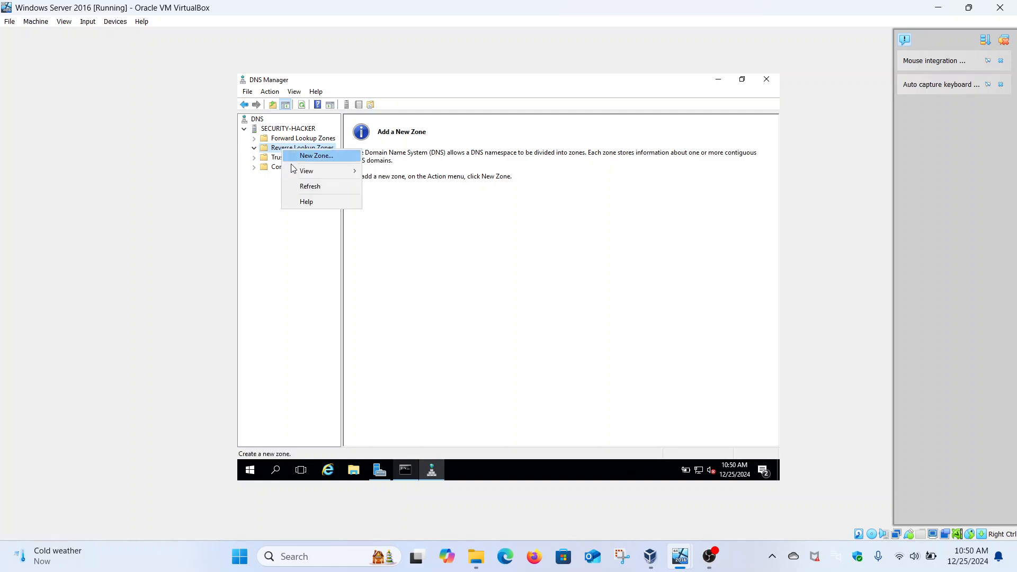
left_click(310, 157)
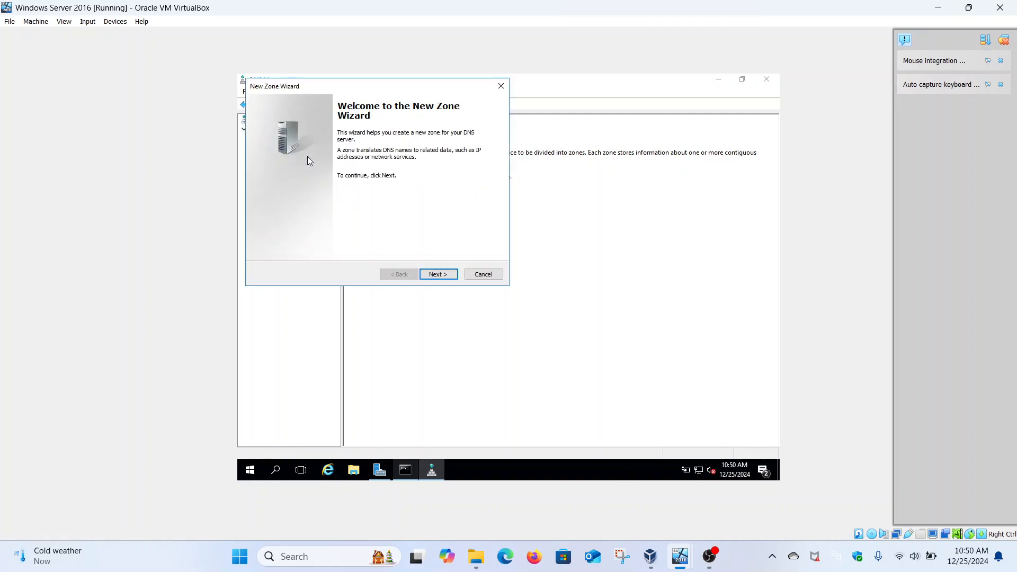
left_click(435, 275)
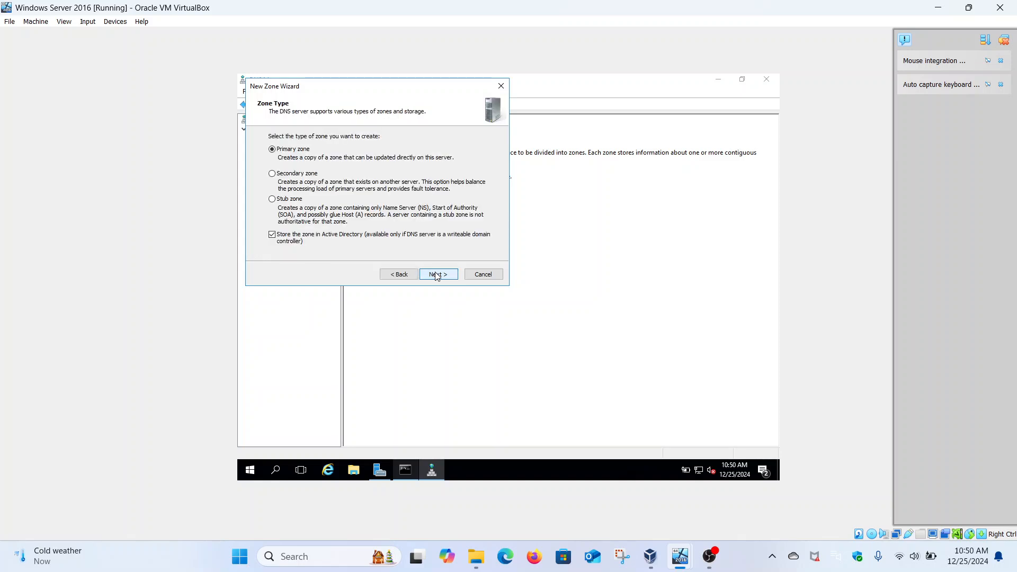
left_click(435, 275)
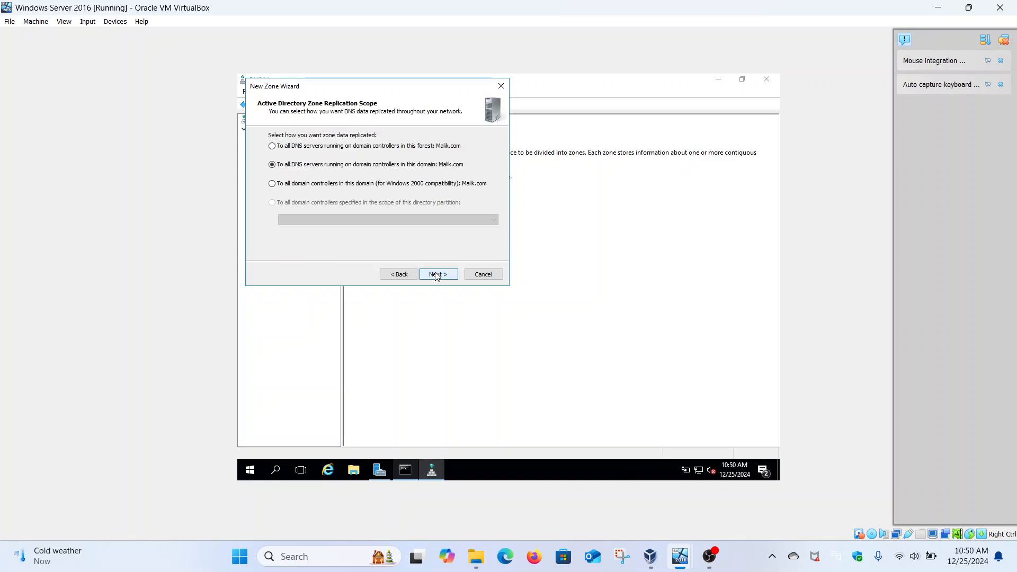
left_click(436, 276)
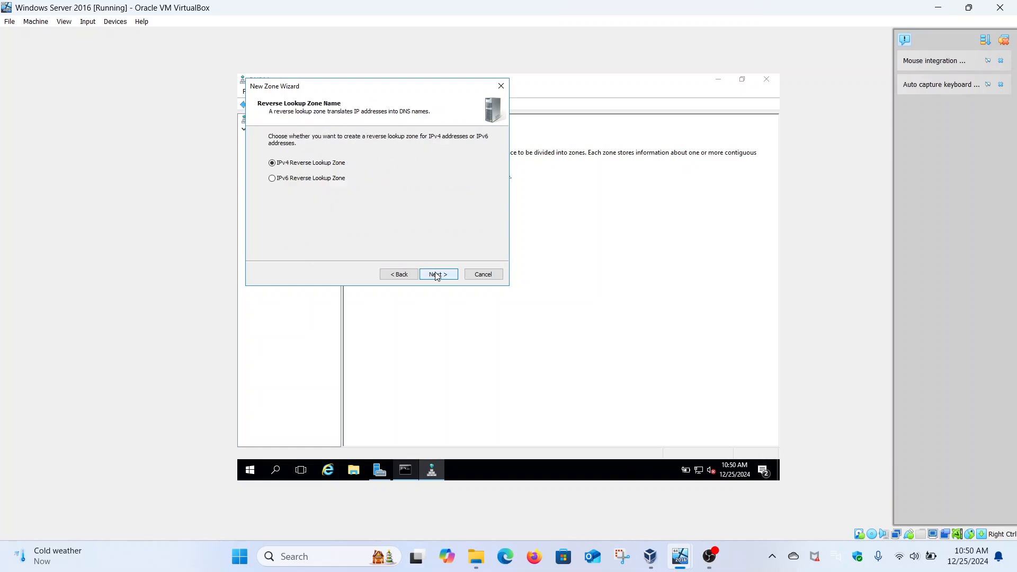
key("Down")
left_click(437, 276)
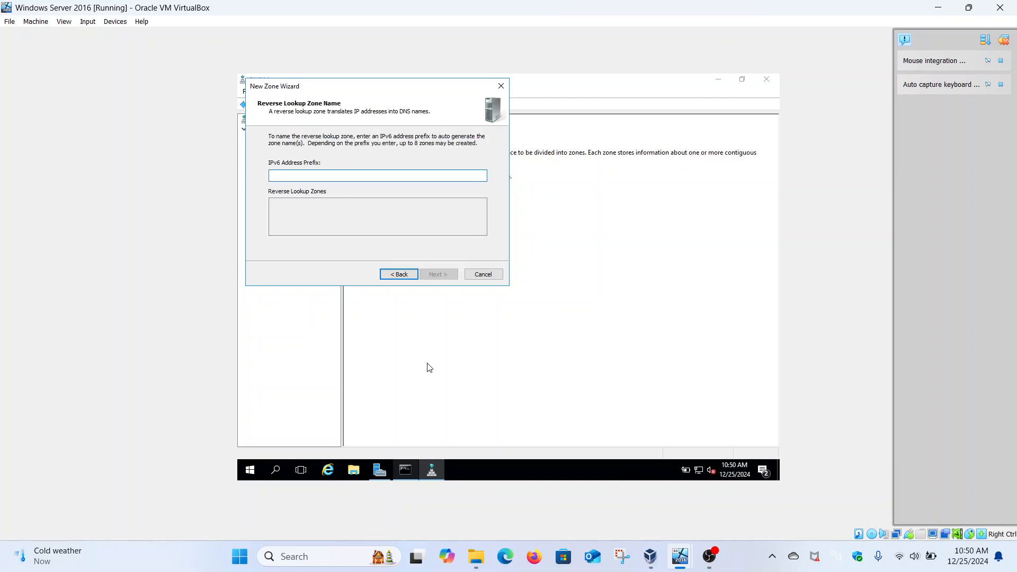
- Copy the first four groups of the server's IPv6 address from the ipconfig output and enter the zone prefix 2400:adcc:18a:d900::/64
left_click(409, 472)
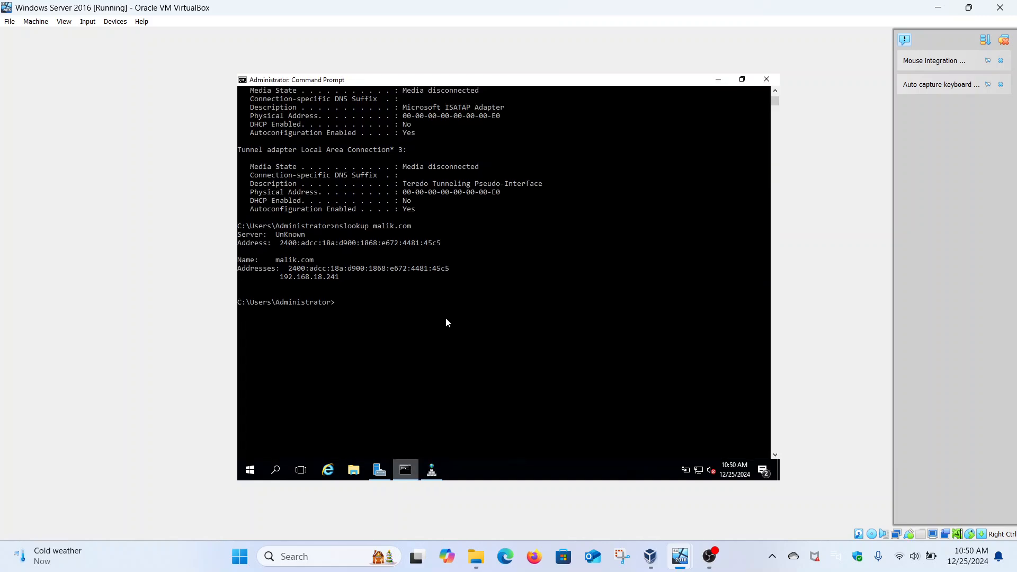
scroll(435, 246, "up", 3)
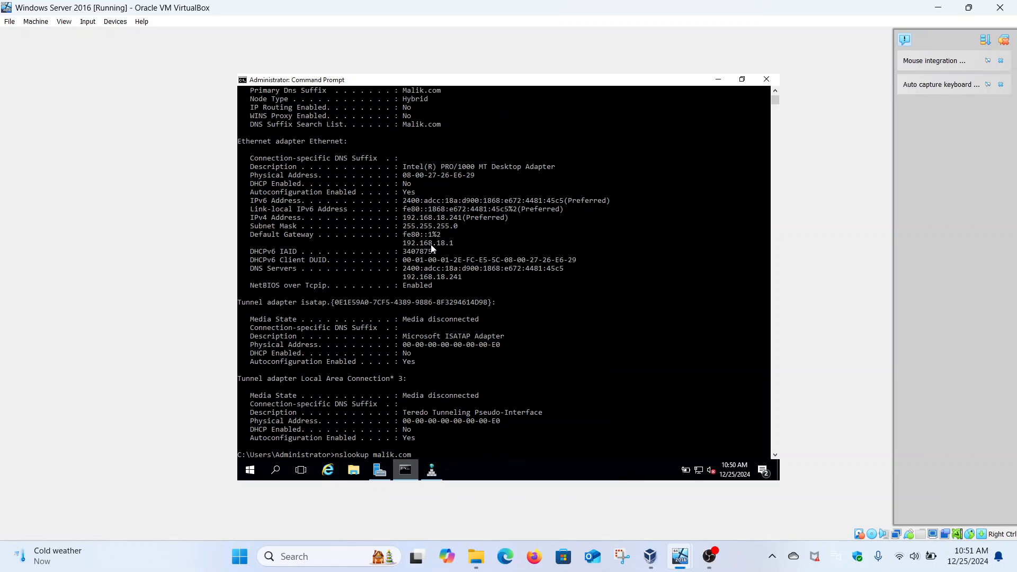
left_click_drag(405, 204, 481, 205)
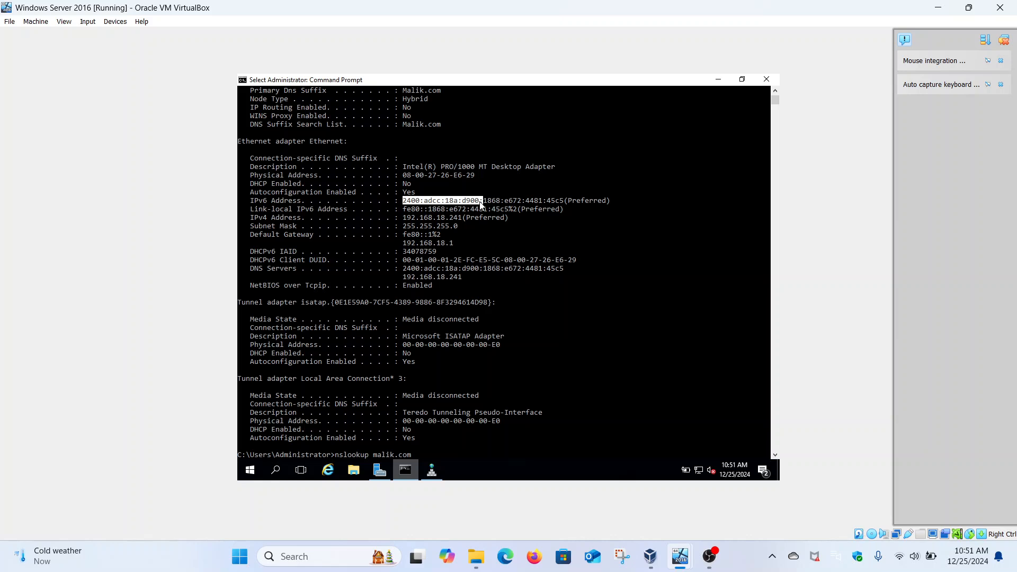
right_click(482, 205)
left_click(433, 470)
type("2400:adcc:18a:d900:")
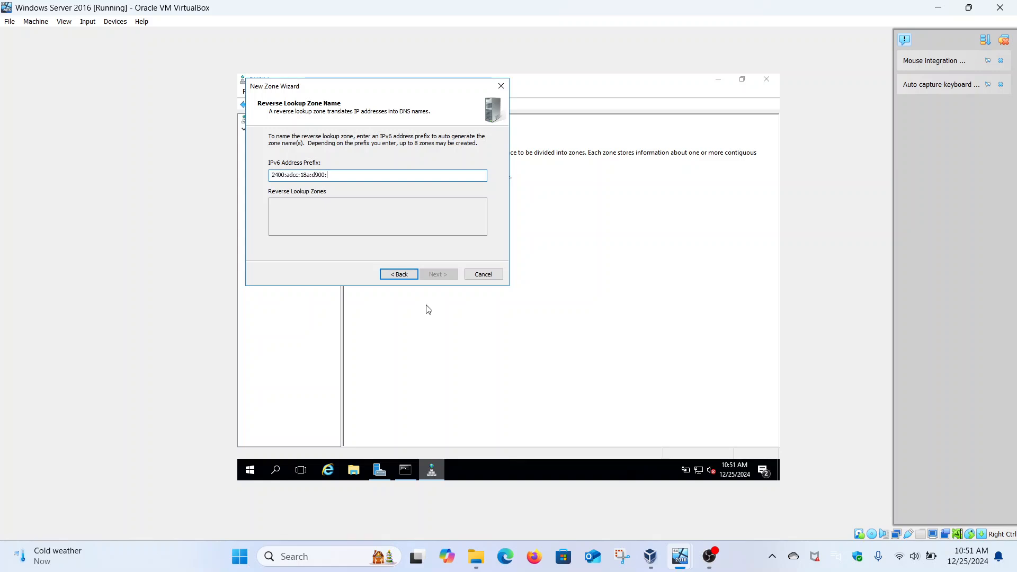
type(":/64")
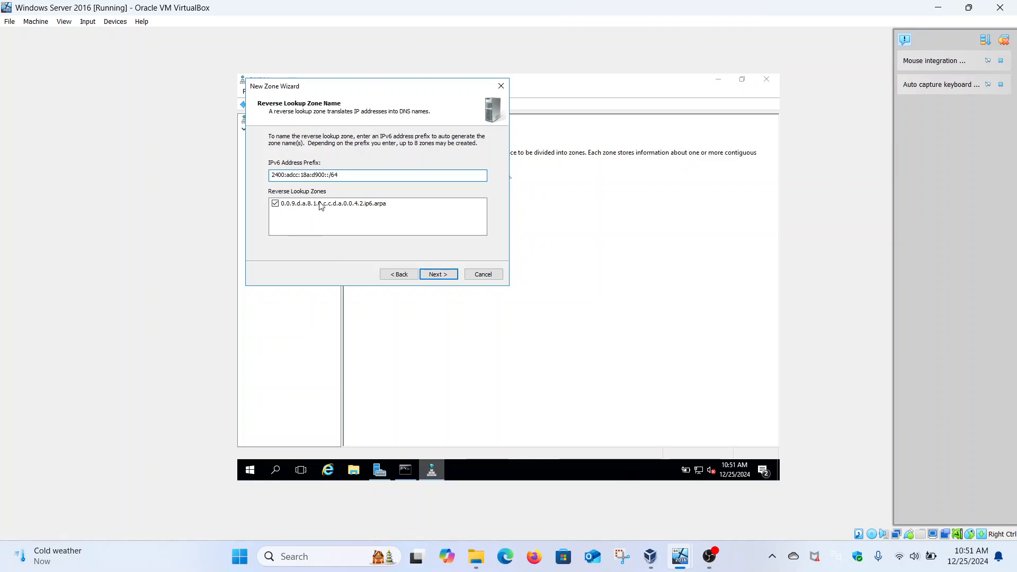
- Allow only secure dynamic updates and finish creating the IPv6 reverse lookup zone
left_click(439, 274)
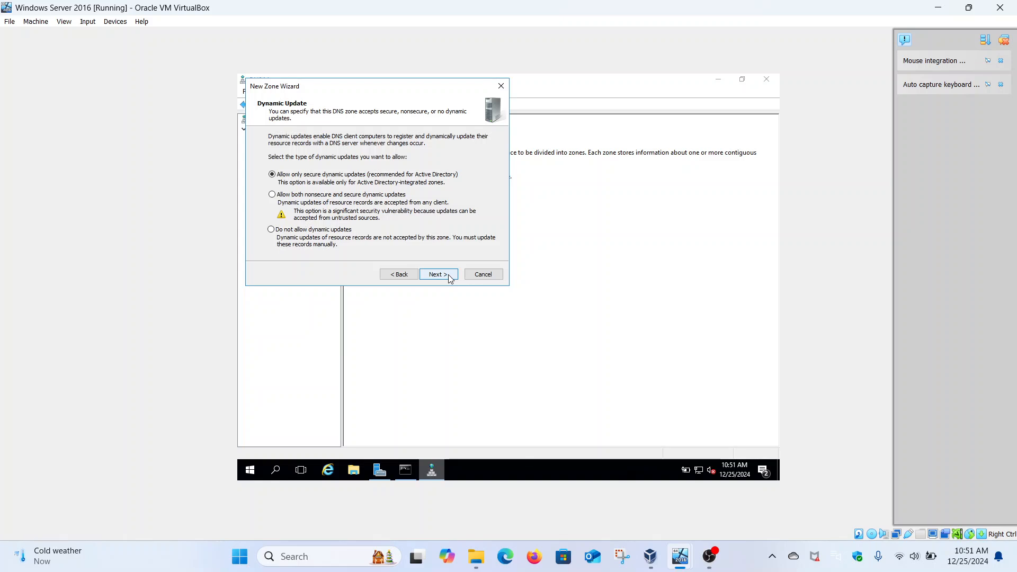
left_click(449, 275)
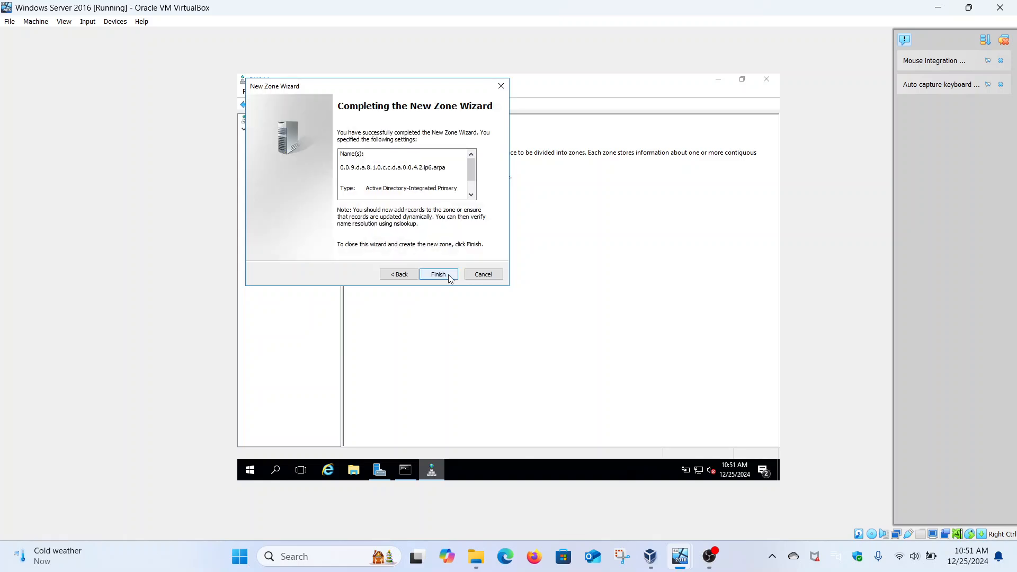
left_click(448, 275)
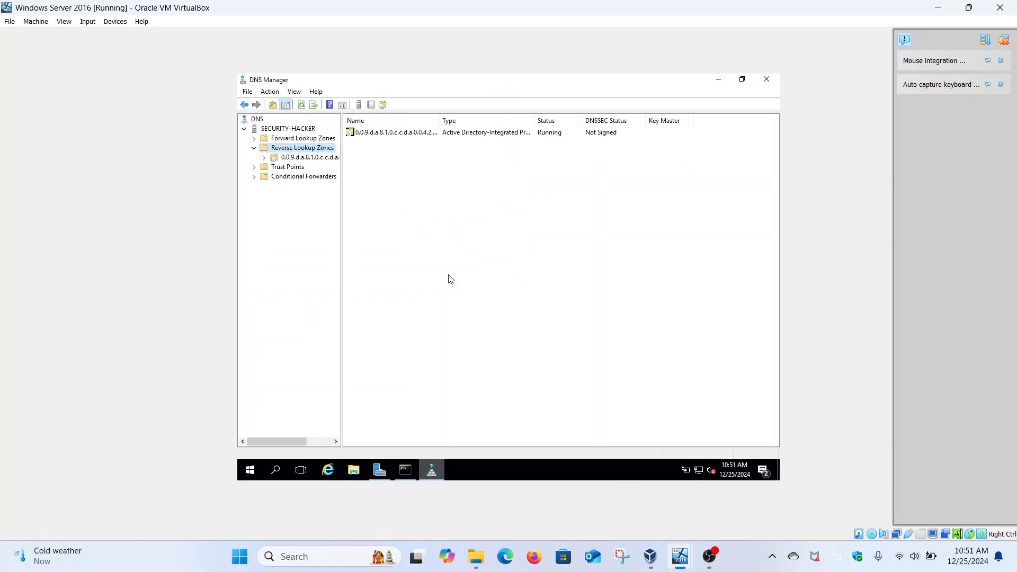
- Widen the console tree, start a new pointer (PTR) record in the new IPv6 reverse zone and open the host record browser
left_click(302, 158)
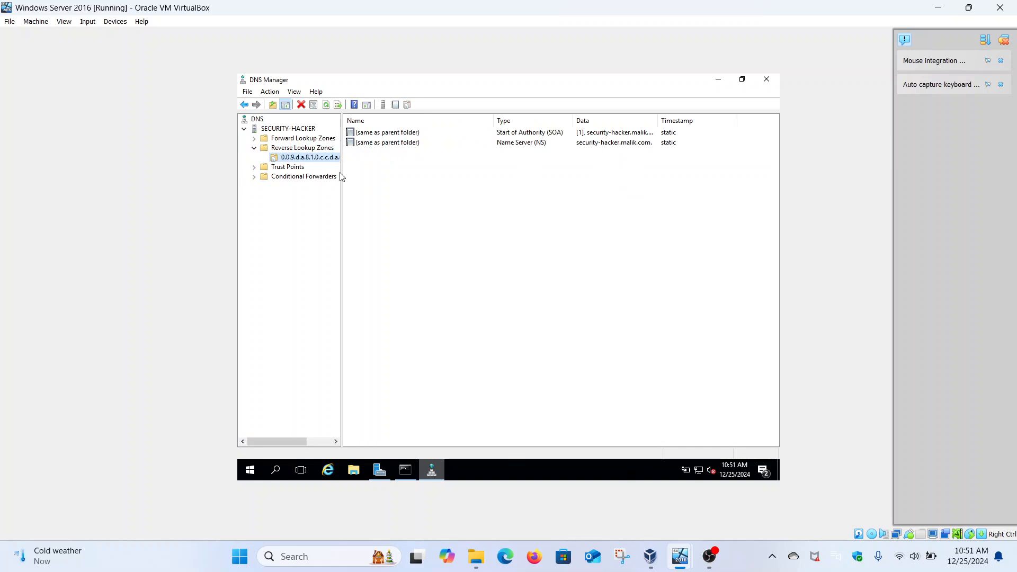
left_click_drag(343, 173, 391, 179)
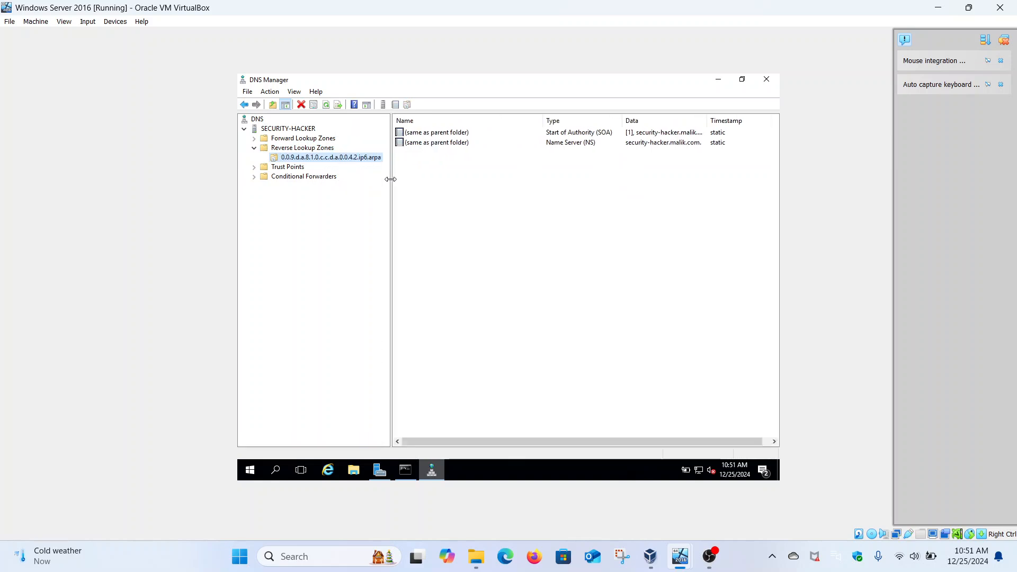
right_click(349, 162)
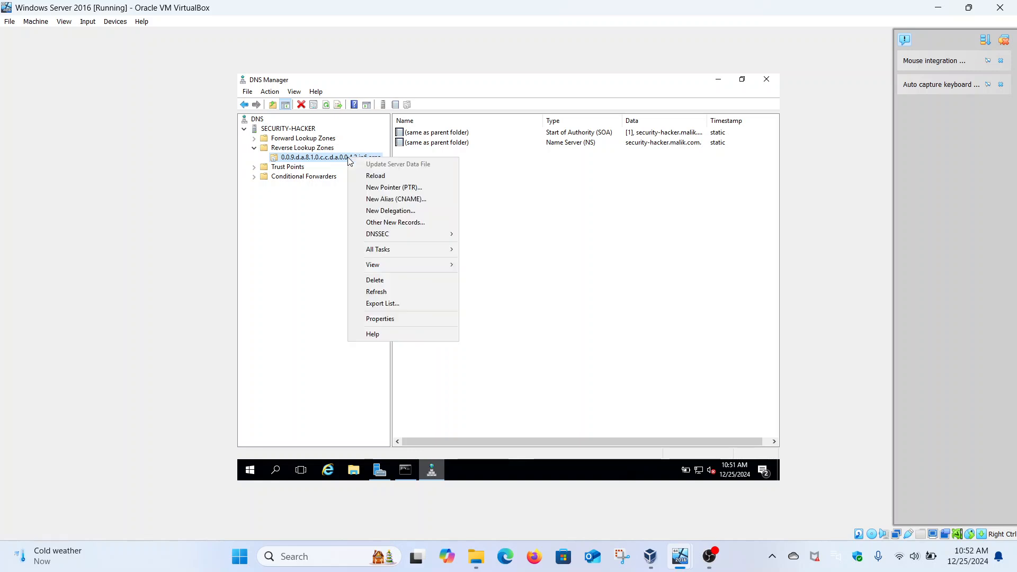
left_click(380, 188)
left_click(583, 254)
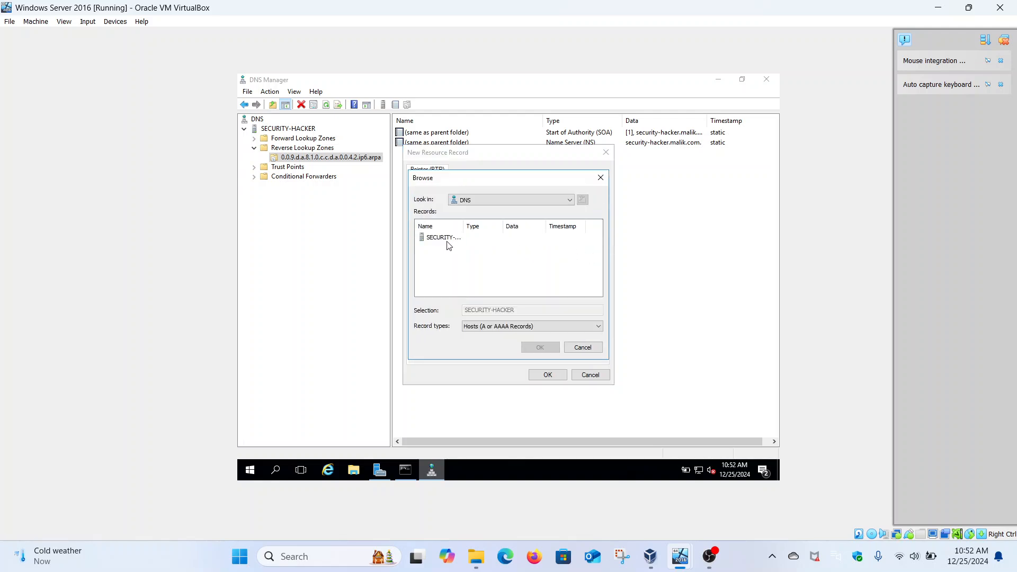
- Choose the "same as parent folder" IPv6 host record from SECURITY-HACKER's Malik.com forward lookup zone for the pointer record
double_click(445, 242)
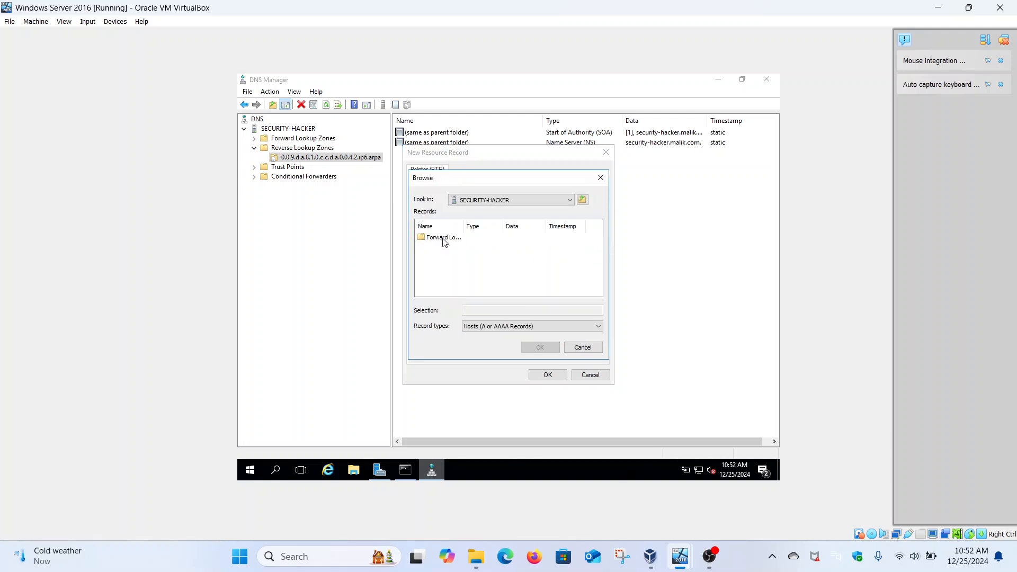
double_click(444, 239)
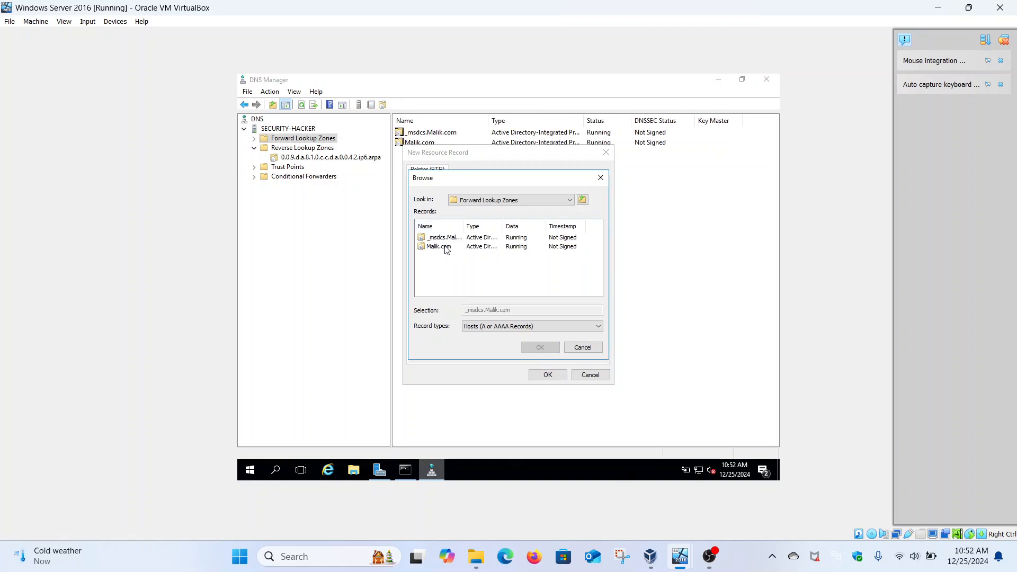
double_click(439, 247)
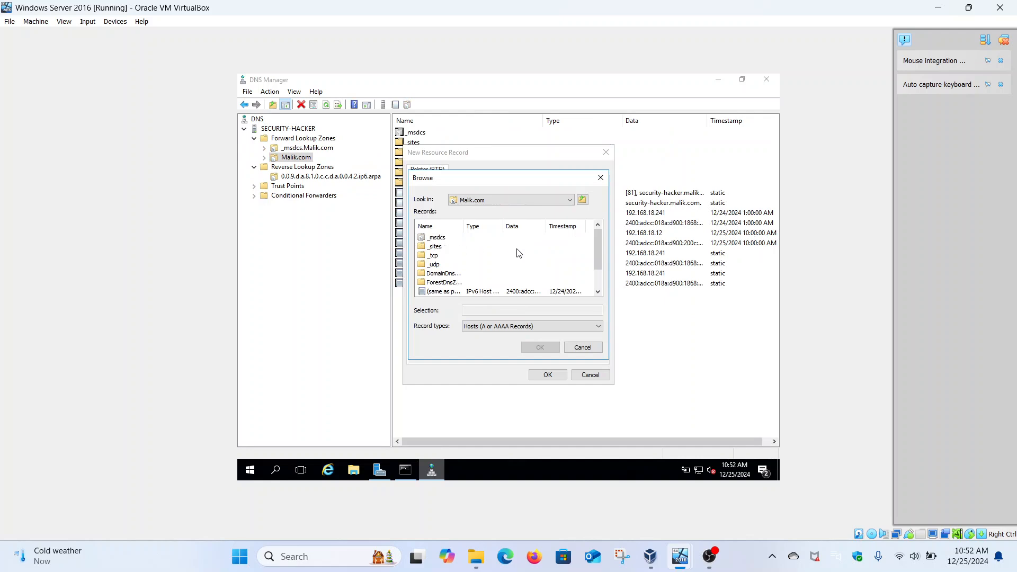
left_click(598, 292)
left_click(598, 292)
left_click(597, 292)
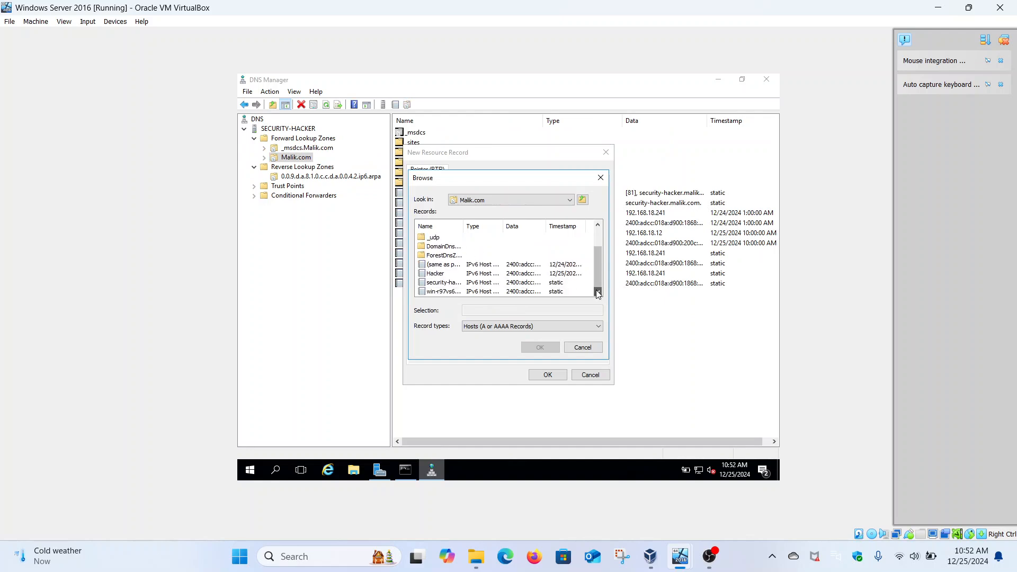
left_click(444, 264)
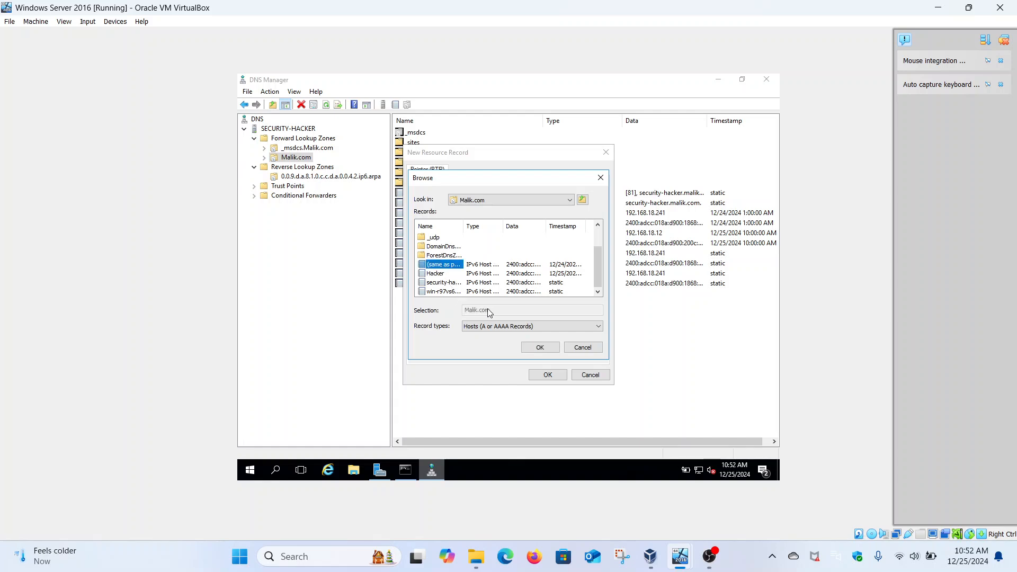
left_click(541, 348)
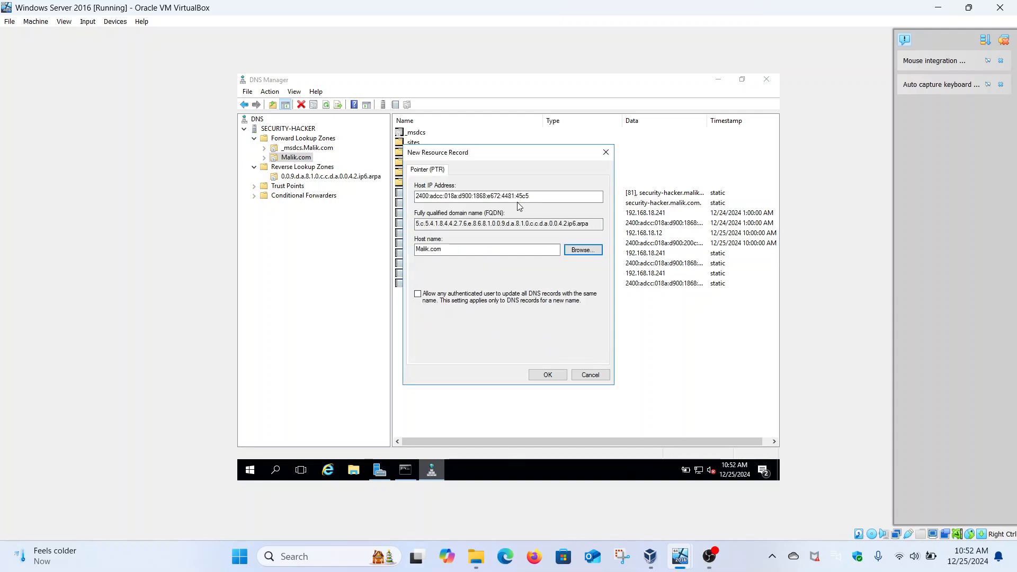
- Create the pointer record for Malik.com with host IP 2400:adcc:018a:d900:1868:e672:4481:45c5 and list the IPv6 reverse zone's records
left_click_drag(517, 197, 531, 197)
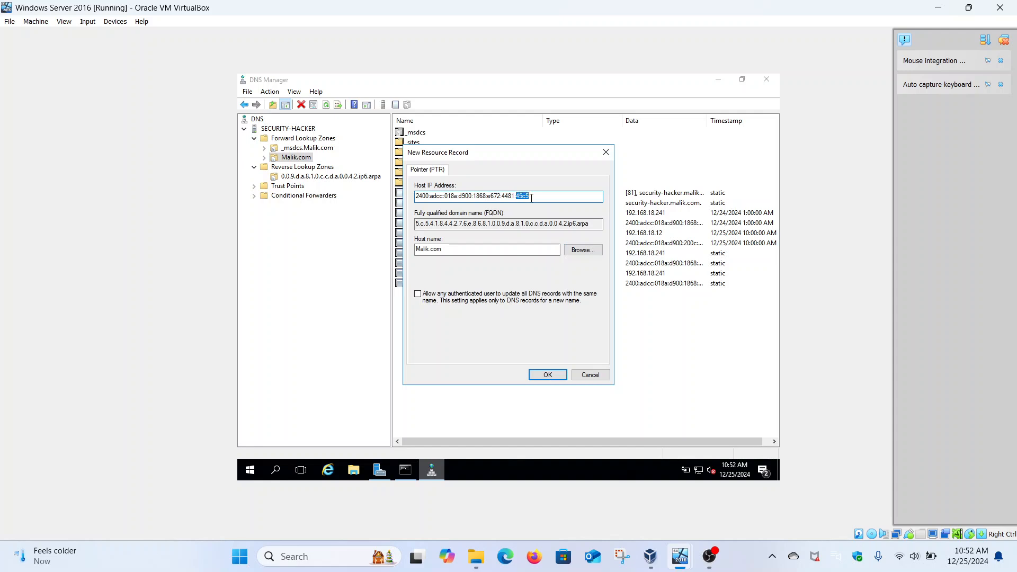
left_click(531, 198)
left_click(557, 376)
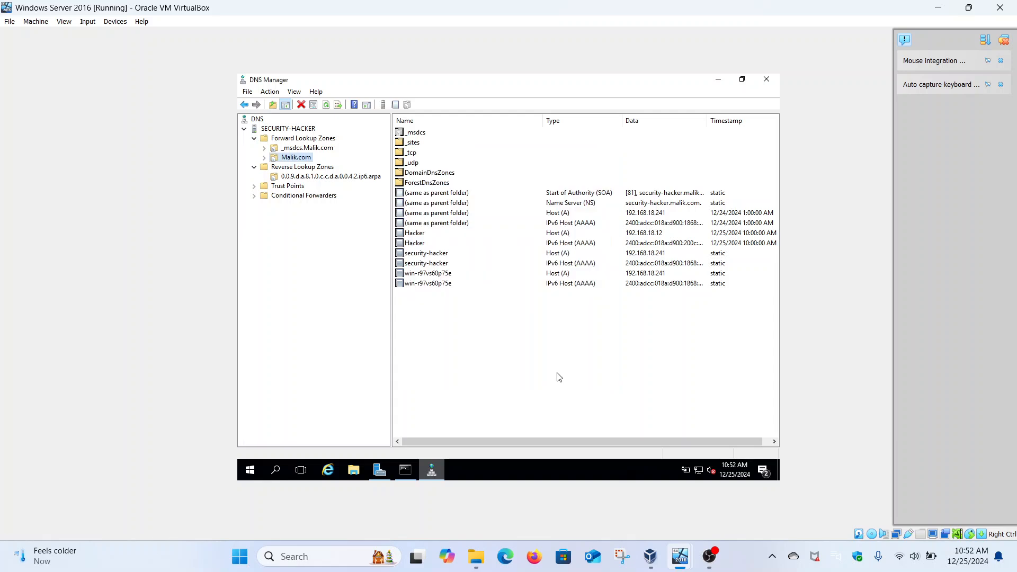
left_click(314, 177)
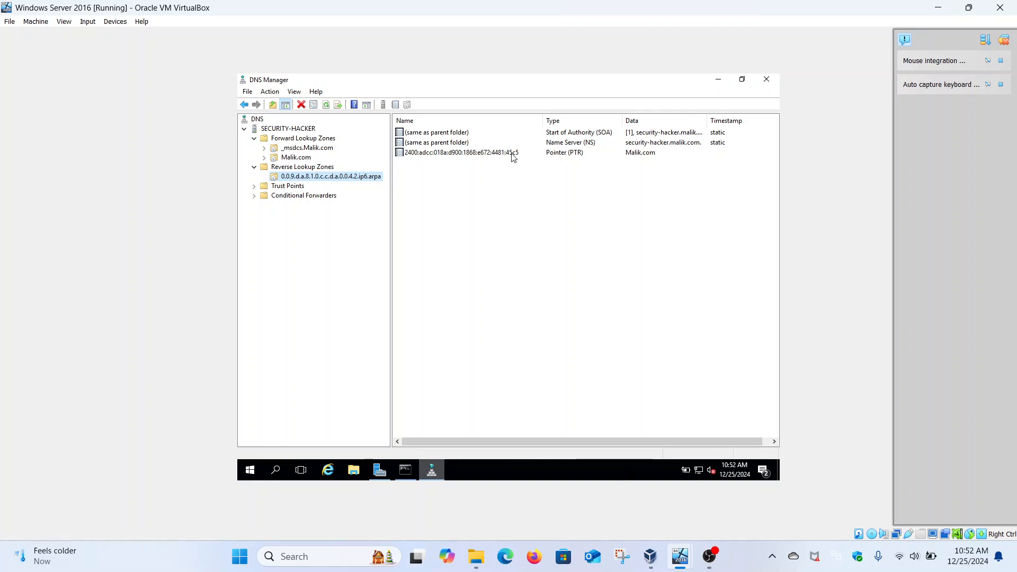
- Rerun nslookup malik.com in the server's Command Prompt and check the reported DNS server name
left_click(406, 479)
key("Return")
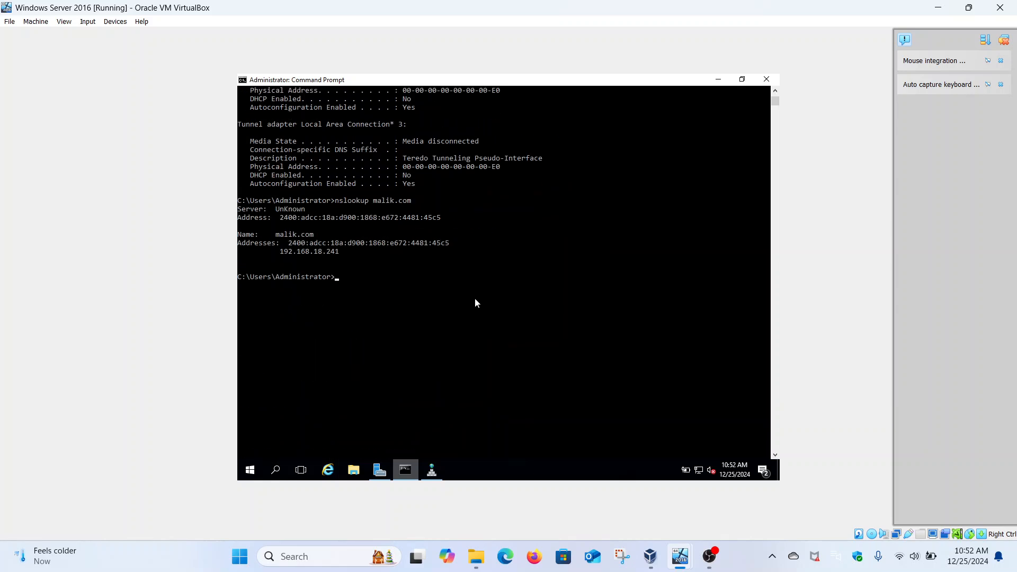
key("Up")
key("Return")
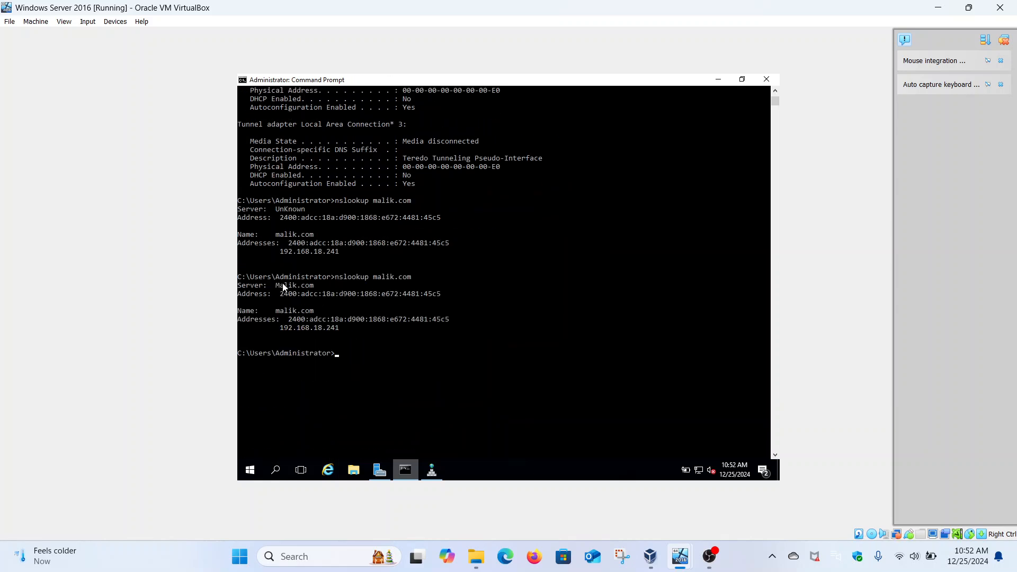
left_click_drag(276, 287, 322, 290)
- Request deletion of the Malik.com pointer record from the IPv6 reverse lookup zone
left_click(432, 470)
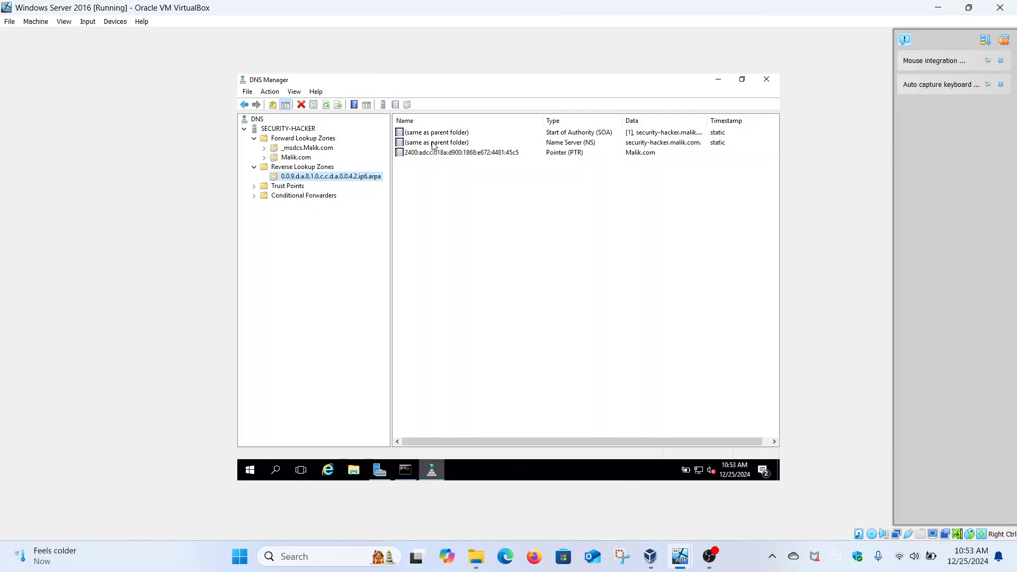
right_click(445, 154)
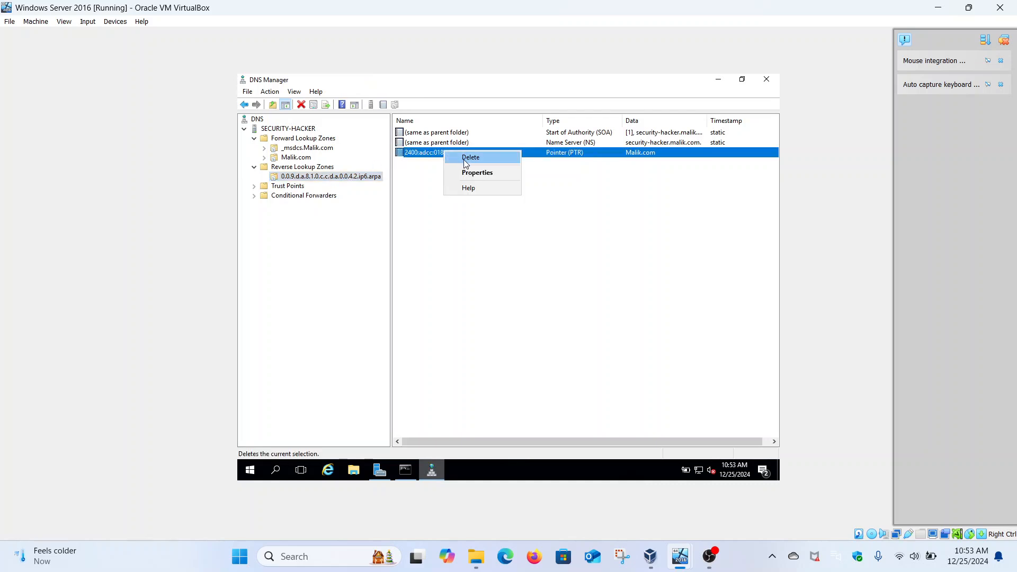
left_click(466, 158)
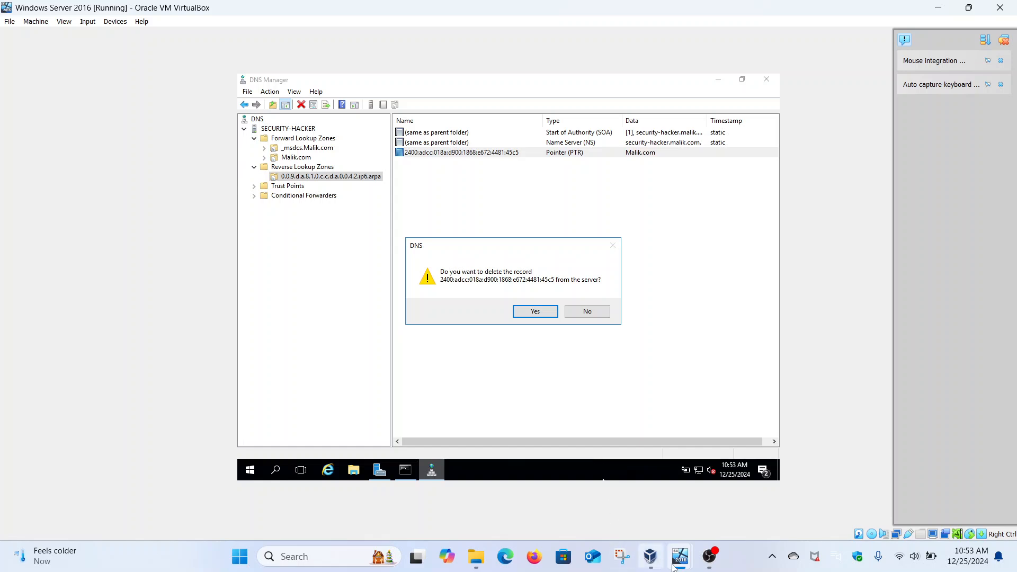
- Switch to the Windows 1101 virtual machine and rerun nslookup malik.com there
mouse_move(681, 551)
left_click(705, 495)
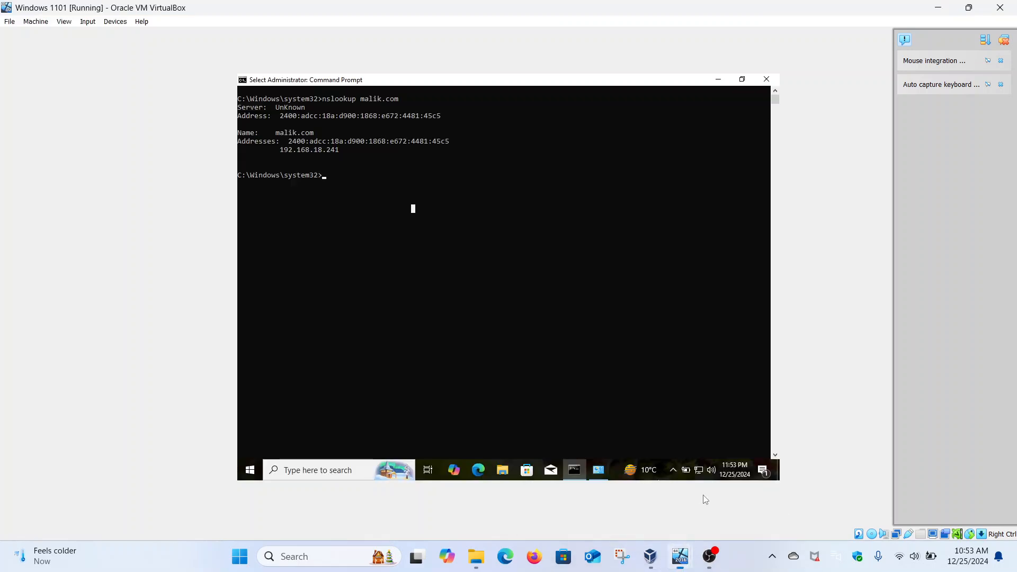
key("Return")
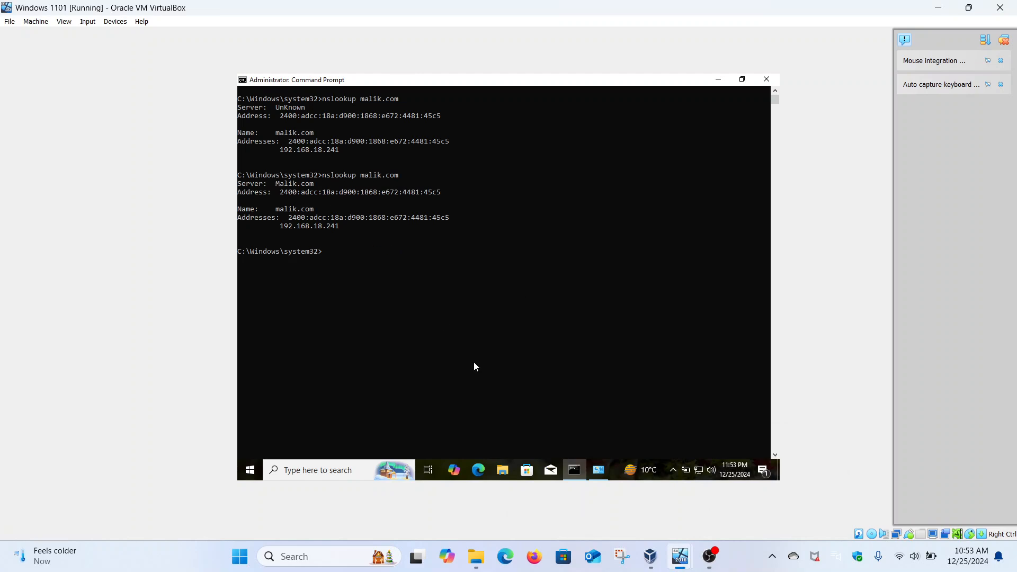
- Return to the Windows Server 2016 virtual machine and confirm deleting the Malik.com pointer record
mouse_move(680, 555)
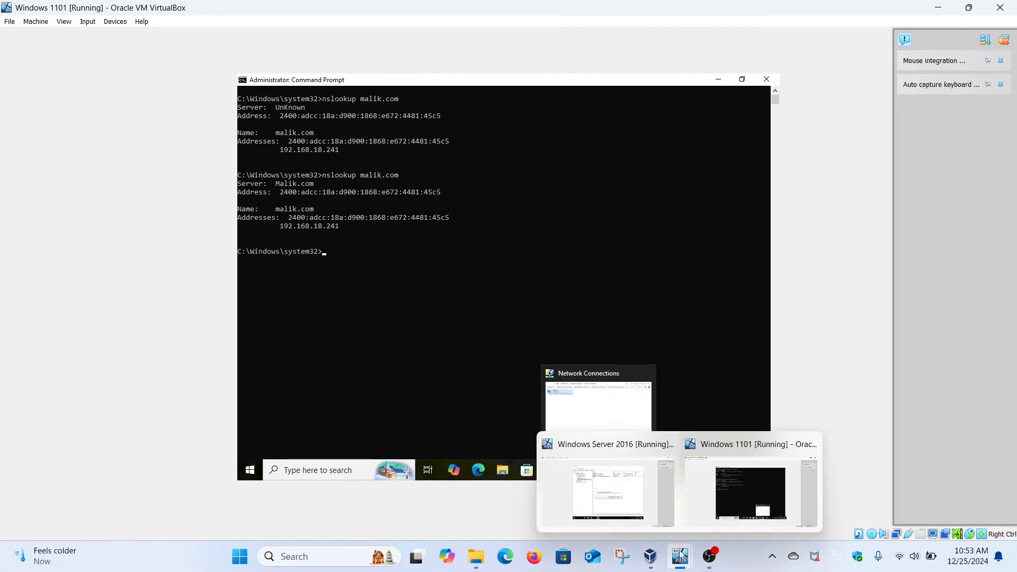
left_click(657, 517)
left_click(536, 313)
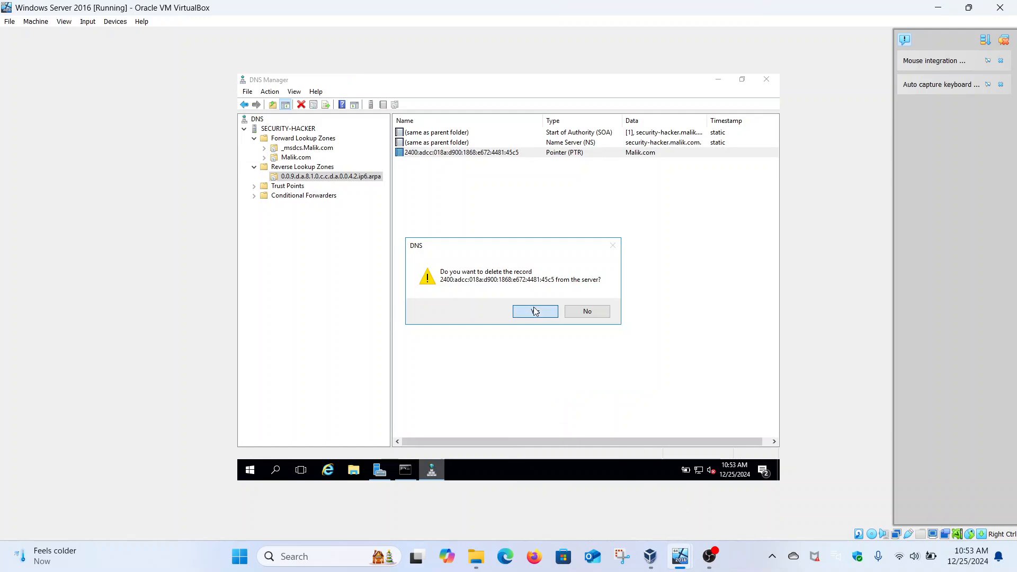
- Start a new pointer record in the IPv6 reverse zone, using the Hacker host record from SECURITY-HACKER's Malik.com forward lookup zone
right_click(364, 176)
left_click(415, 208)
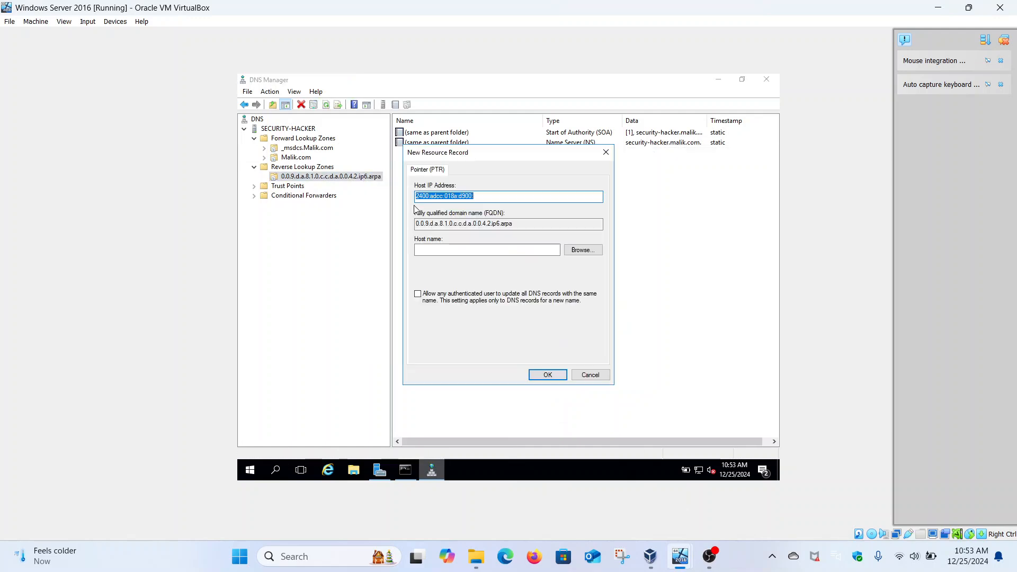
left_click(574, 251)
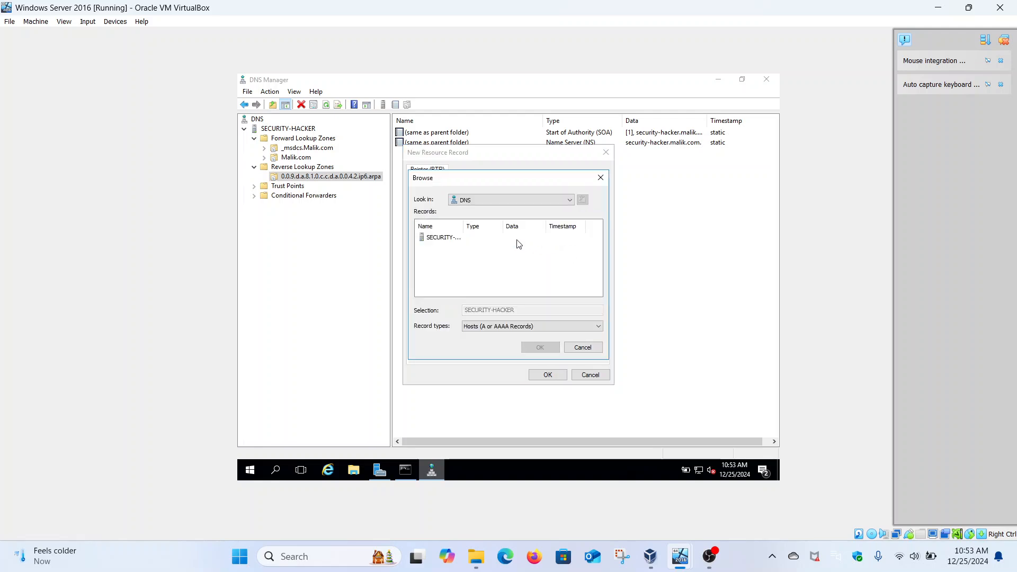
double_click(444, 238)
double_click(443, 238)
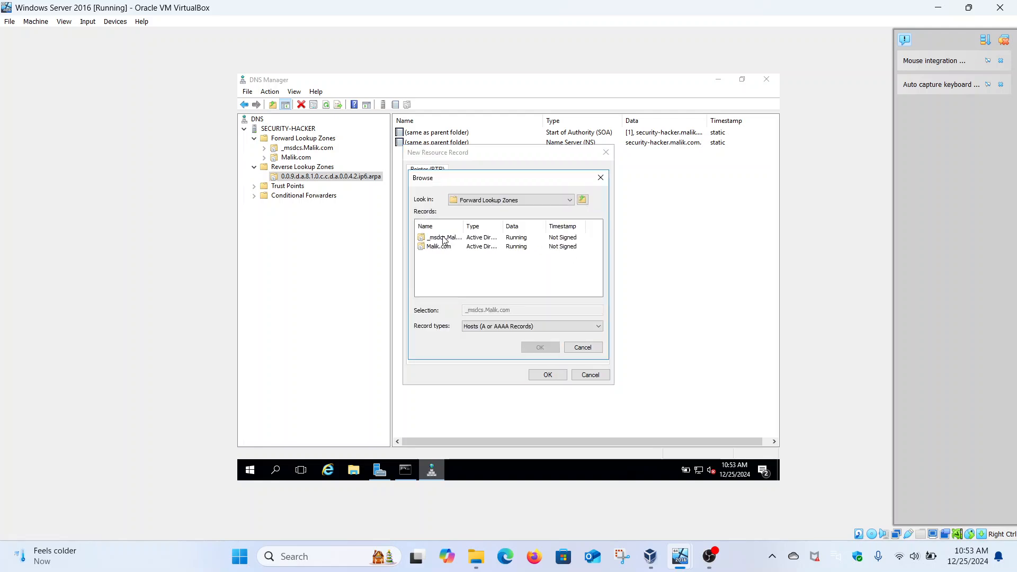
double_click(440, 247)
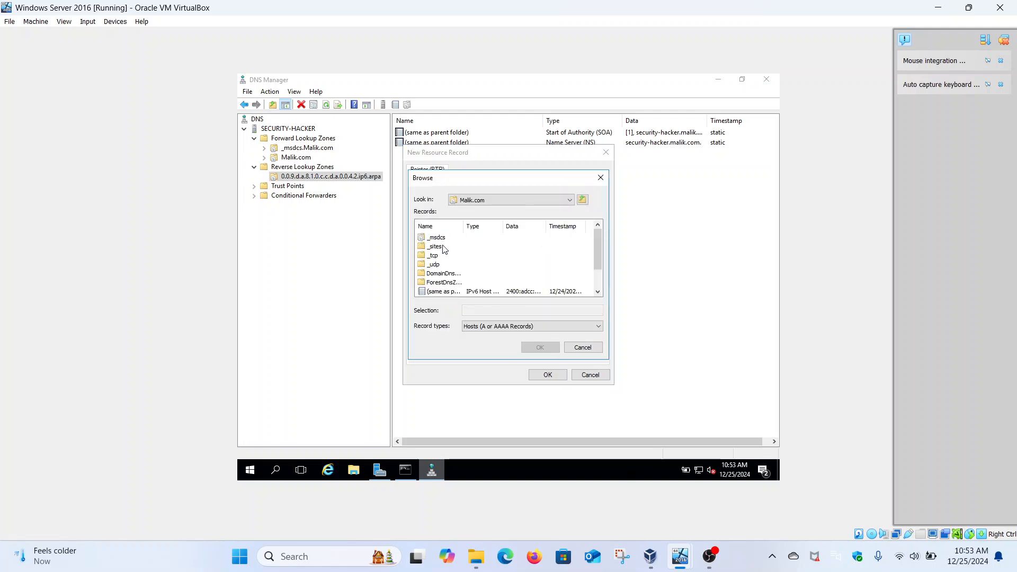
scroll(598, 293, "down", 1)
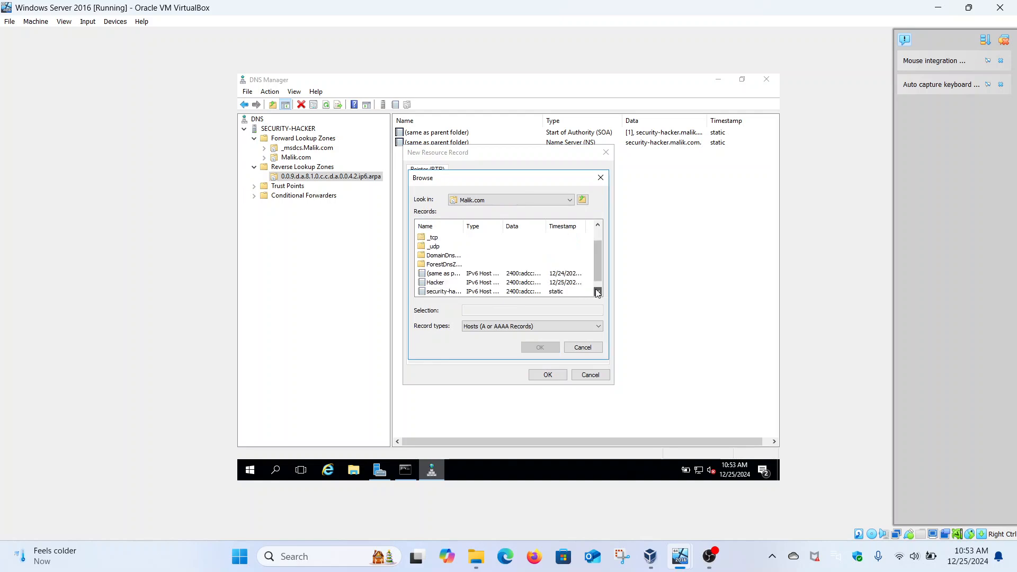
left_click(445, 274)
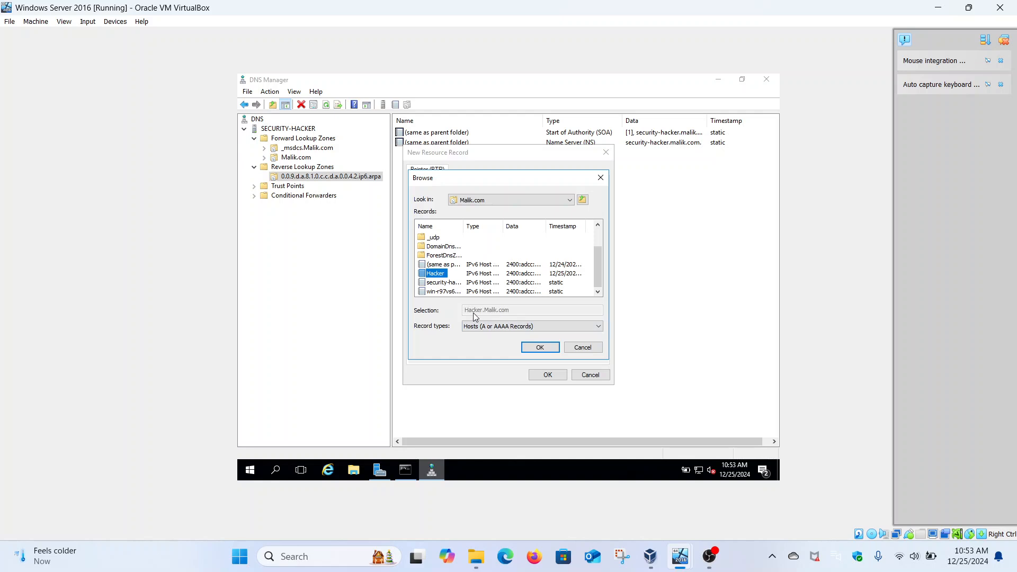
left_click(538, 348)
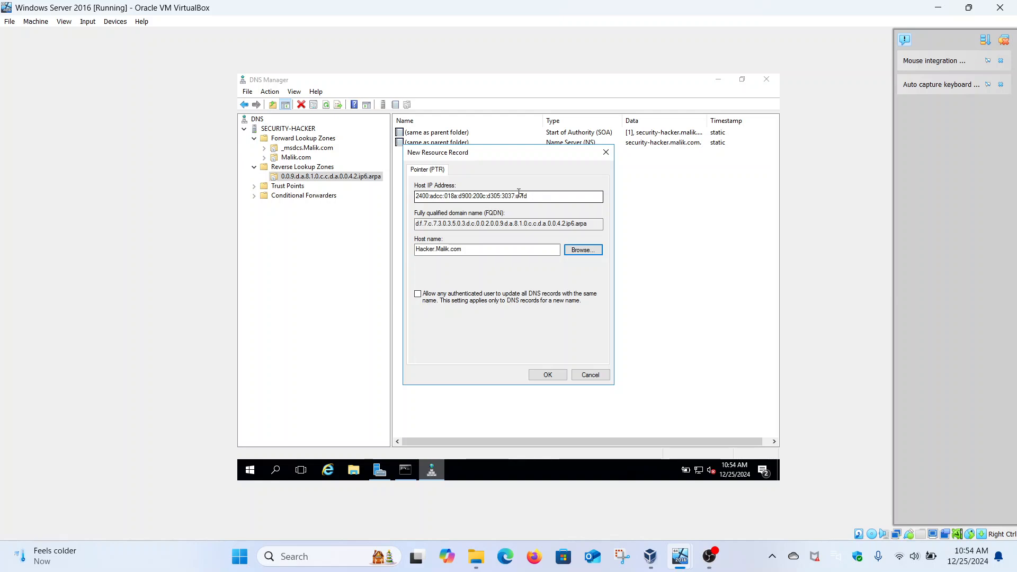
- Check the last group of the server's IPv6 address in the ipconfig output and create the Hacker.Malik.com pointer record
left_click(405, 469)
scroll(444, 219, "up", 20)
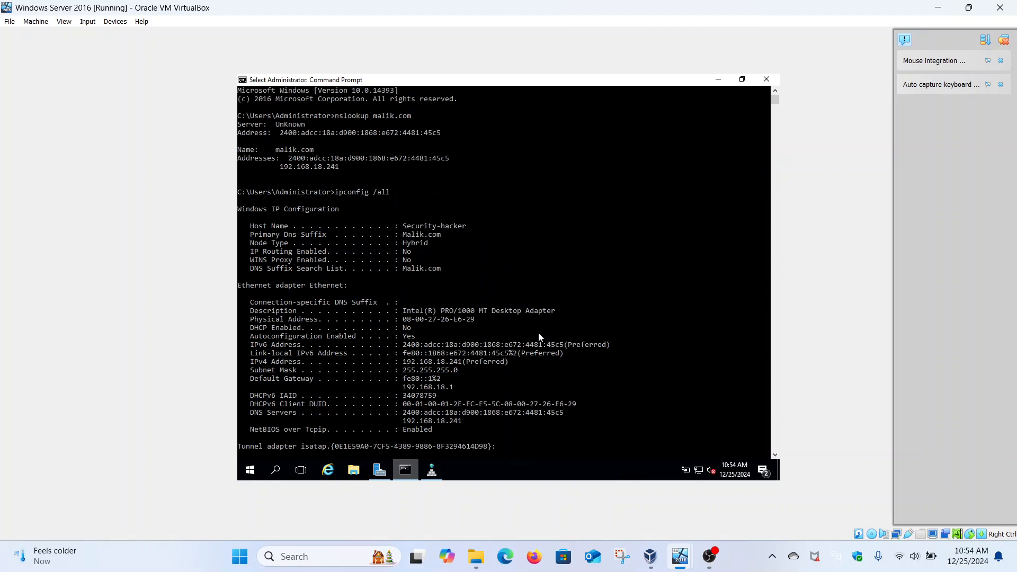
left_click(549, 345)
left_click_drag(549, 346, 565, 347)
left_click(443, 469)
left_click(521, 198)
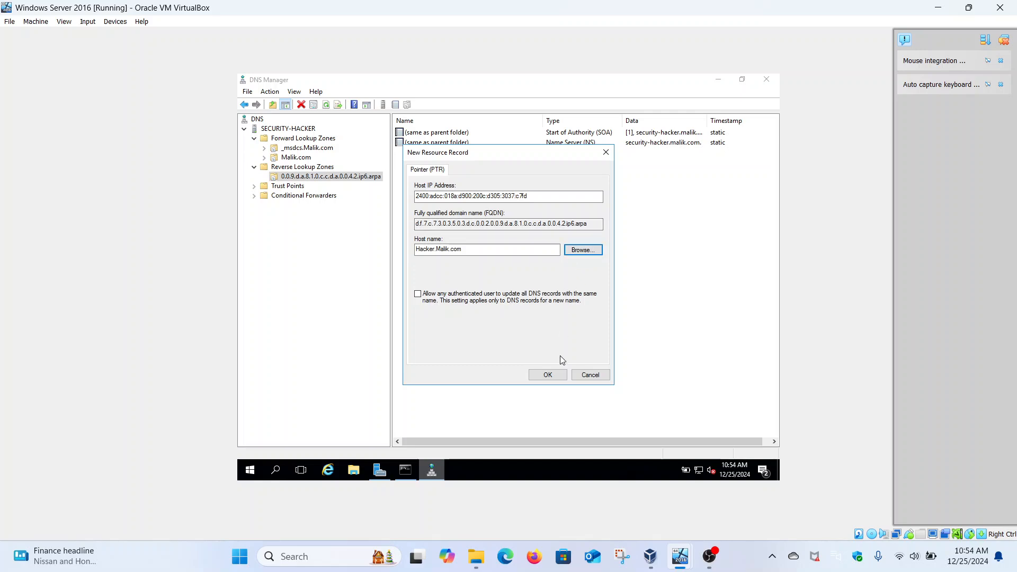
left_click(554, 376)
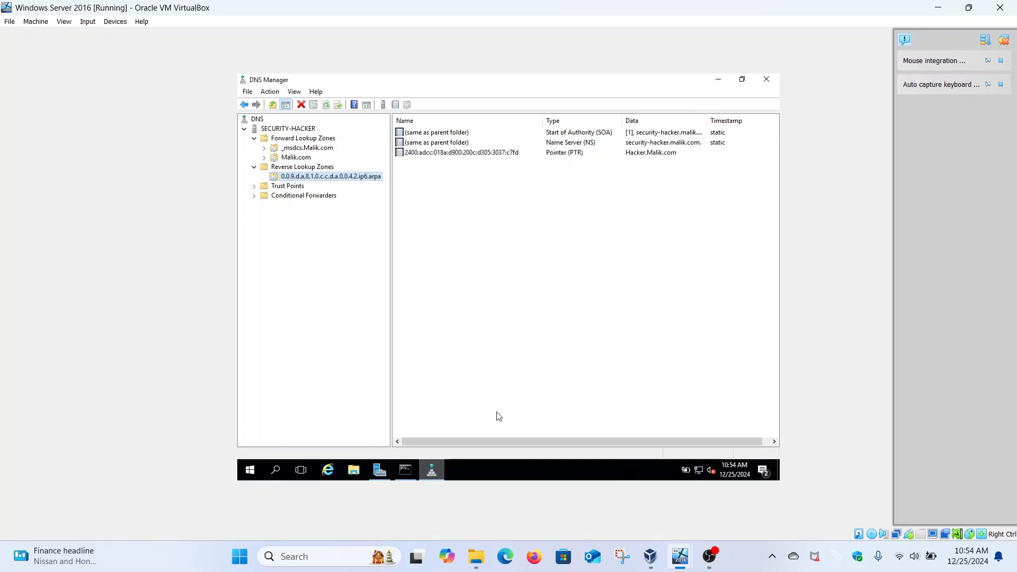
- Test name resolution on the server by running nslookup malik.com again with the Hacker.Malik.com pointer record in place
left_click(406, 470)
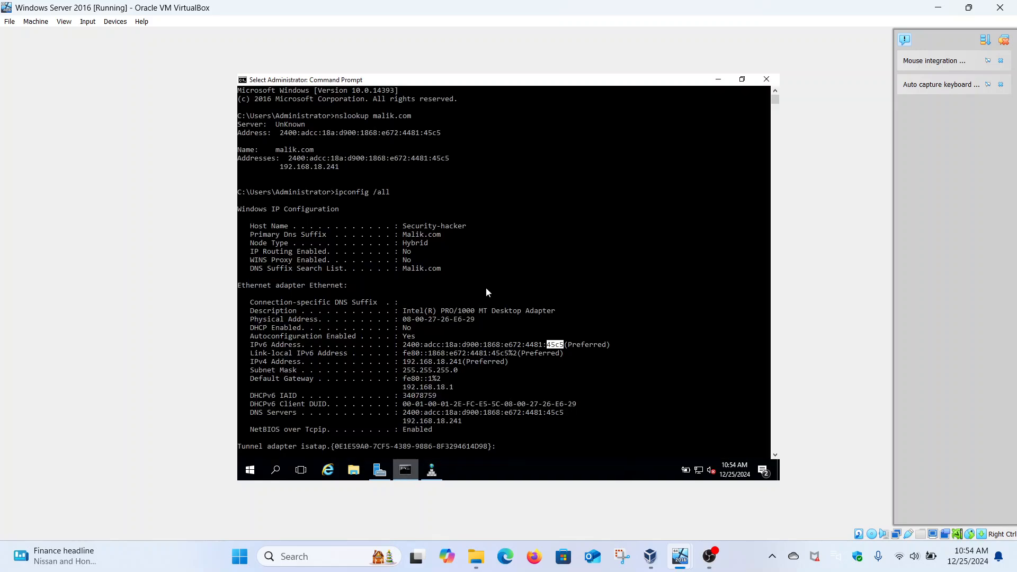
scroll(487, 292, "up", 5)
scroll(487, 292, "down", 1)
key("Up")
key("Return")
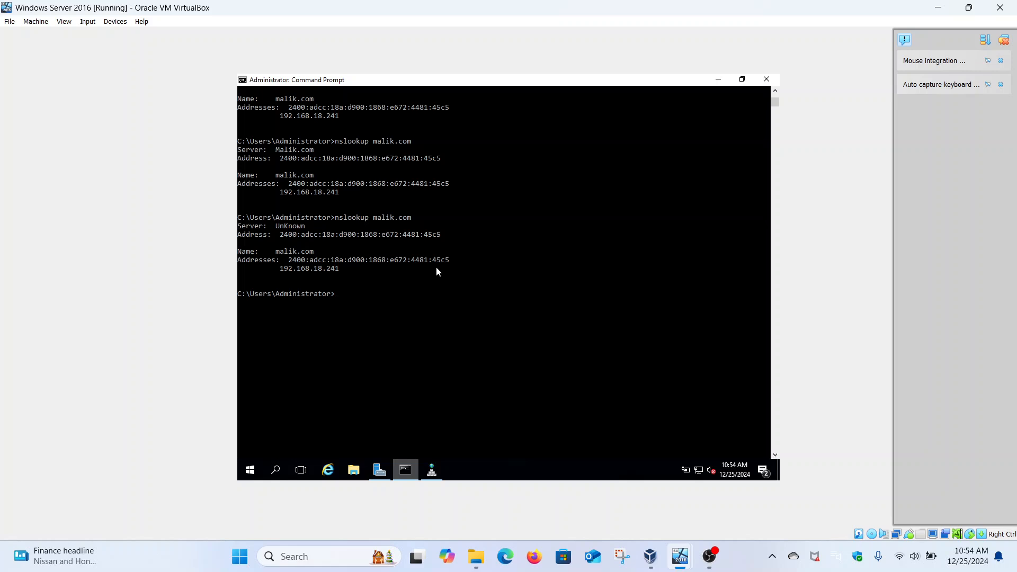
- Repeat the nslookup malik.com test on the Windows 1101 virtual machine
mouse_move(680, 557)
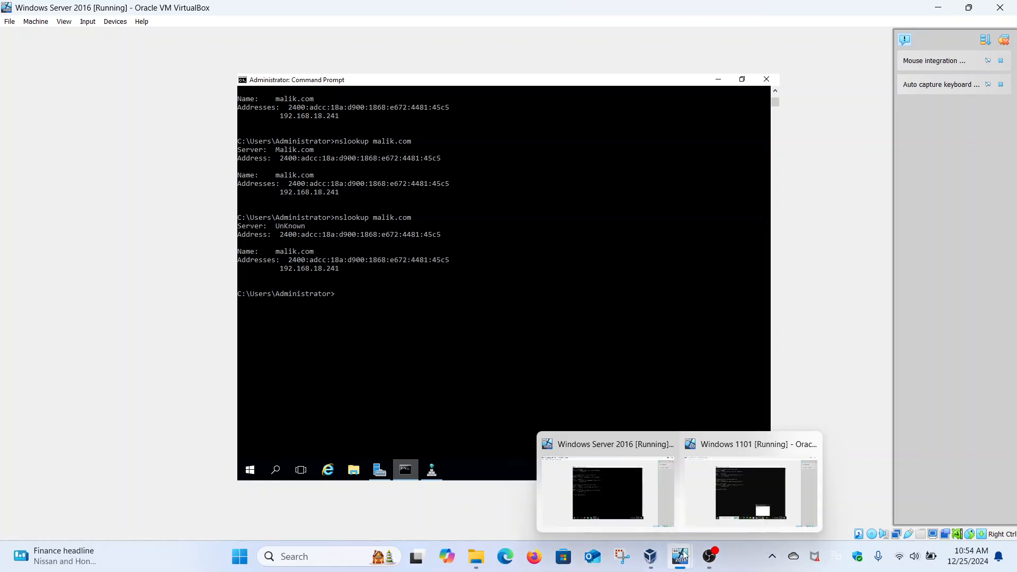
left_click(718, 503)
key("Up")
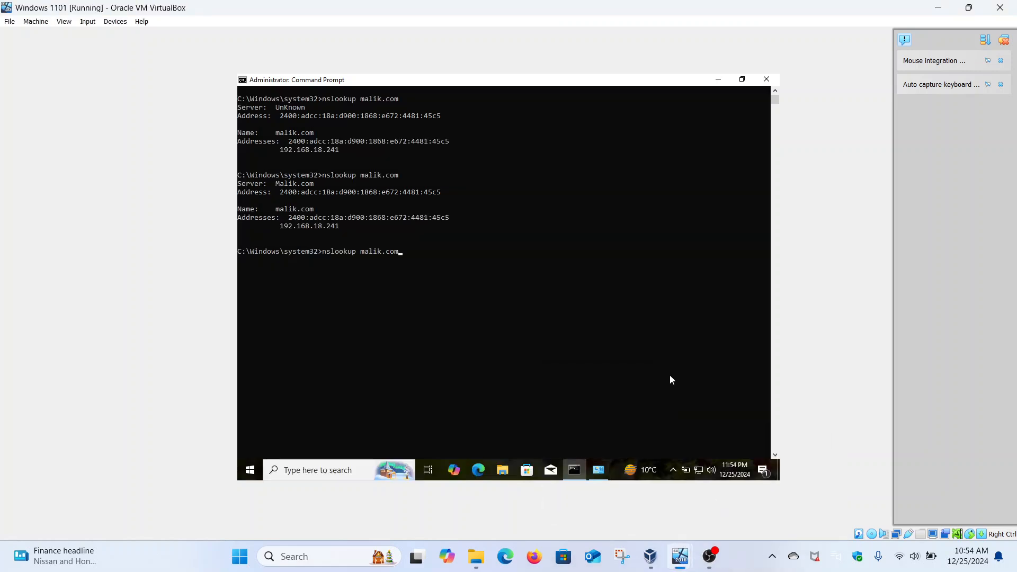
key("Return")
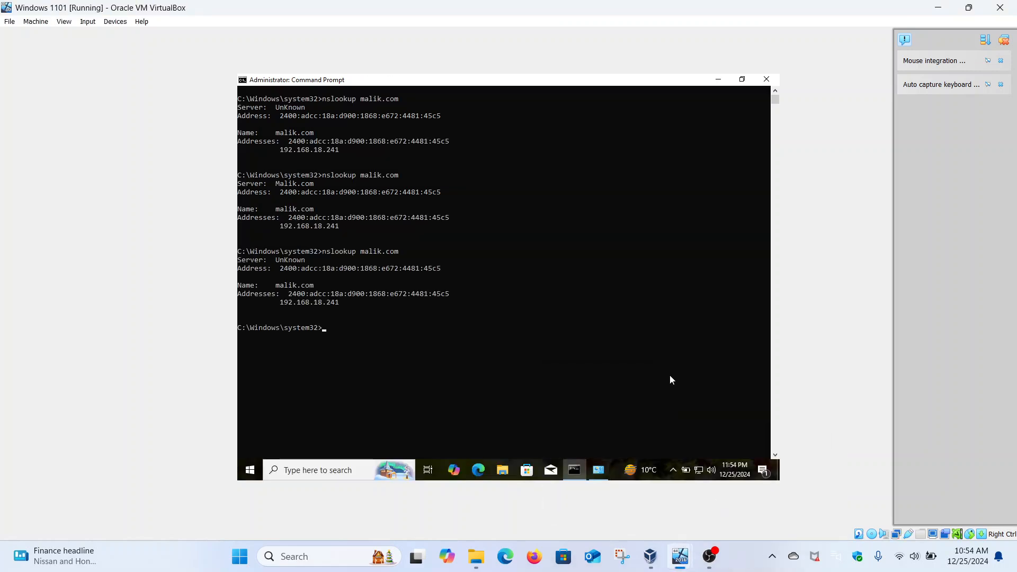
- Return to the Windows Server 2016 virtual machine and delete the Hacker.Malik.com pointer record from the IPv6 reverse zone
mouse_move(651, 562)
mouse_move(680, 556)
left_click(638, 495)
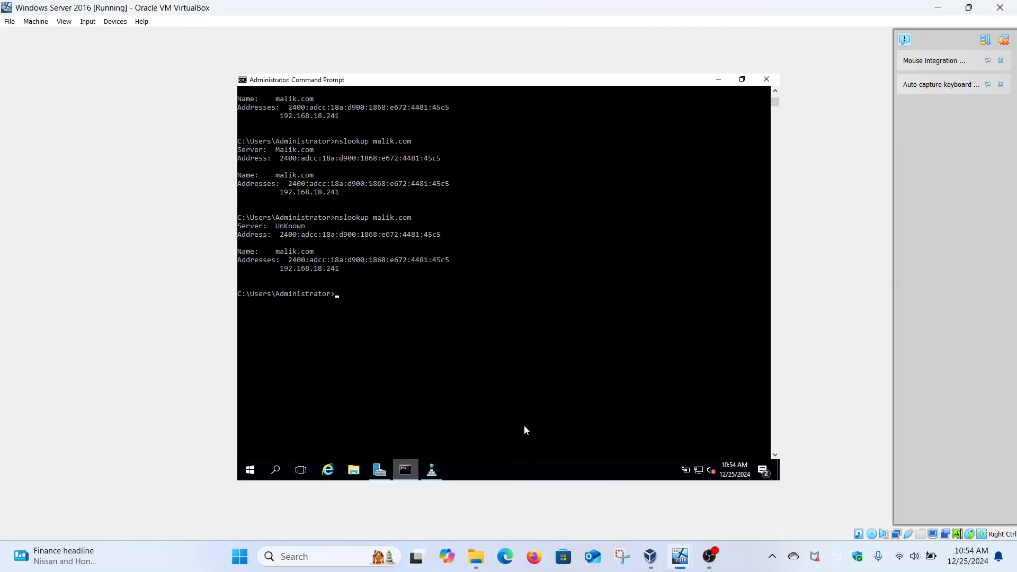
mouse_move(680, 559)
left_click(430, 475)
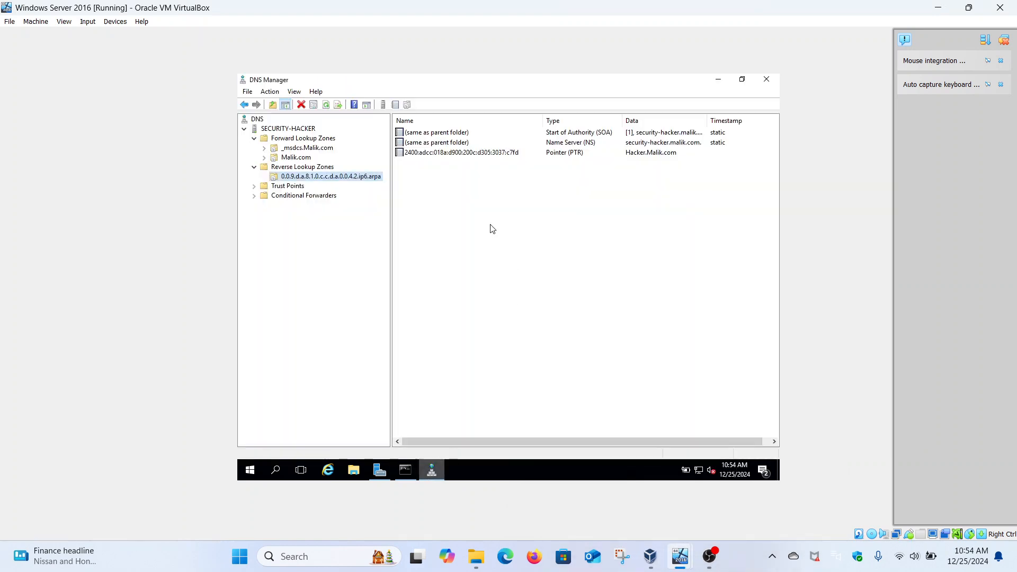
right_click(477, 154)
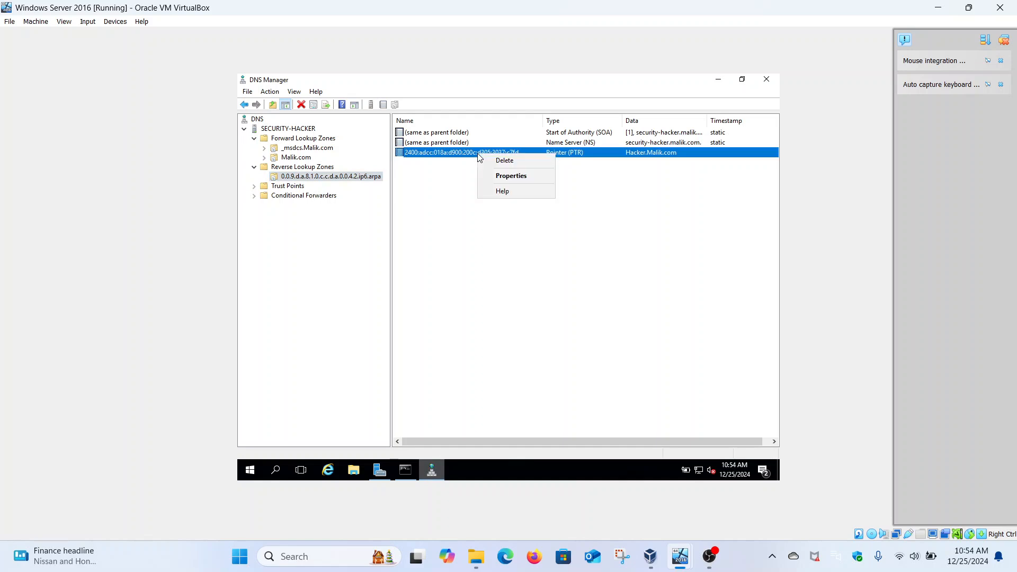
left_click(524, 161)
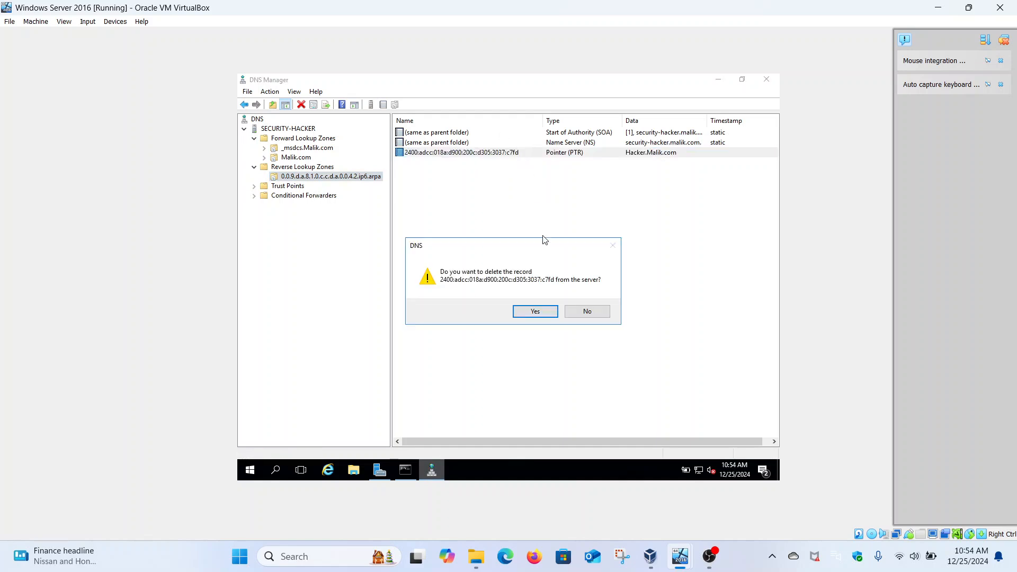
left_click(543, 316)
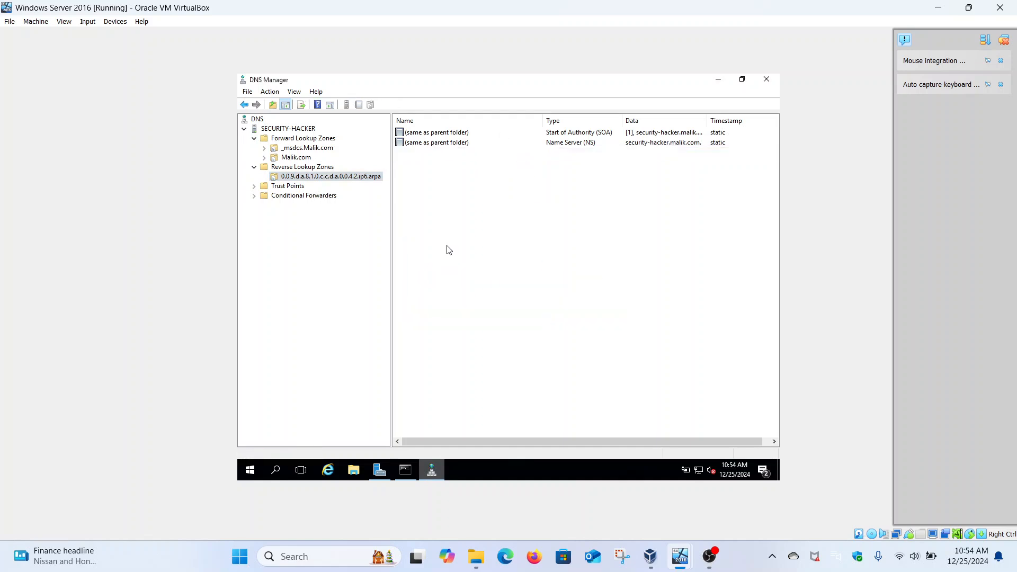
- Create a pointer record in the IPv6 reverse zone, picking the existing security-hacker.Malik.com host record from the Malik.com forward zone
right_click(328, 180)
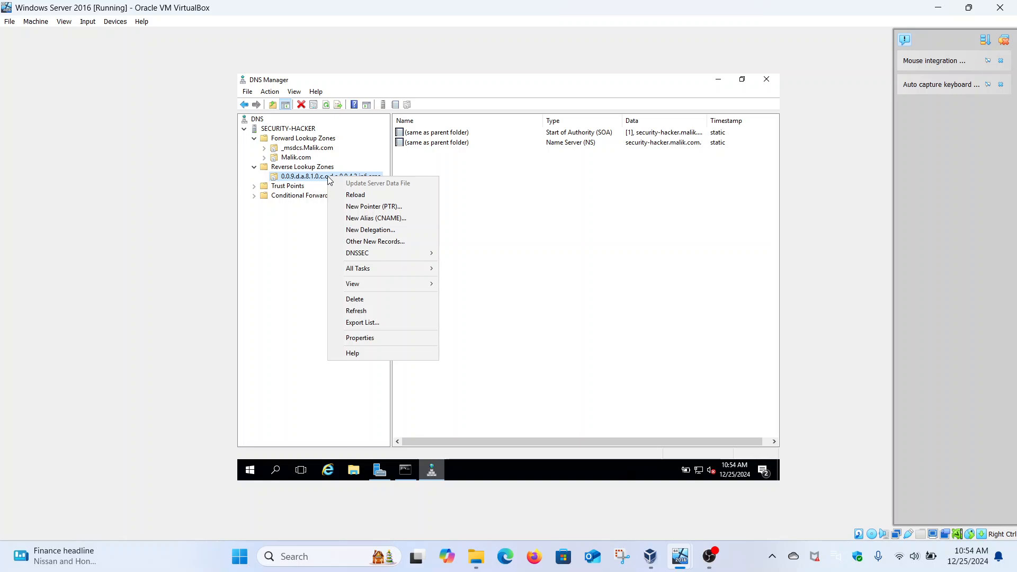
left_click(371, 209)
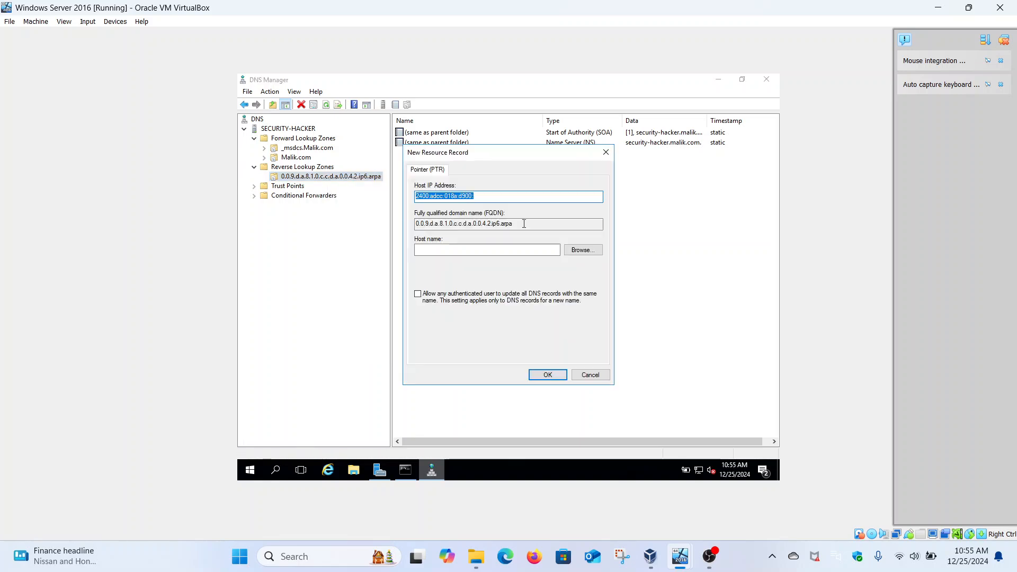
left_click(579, 250)
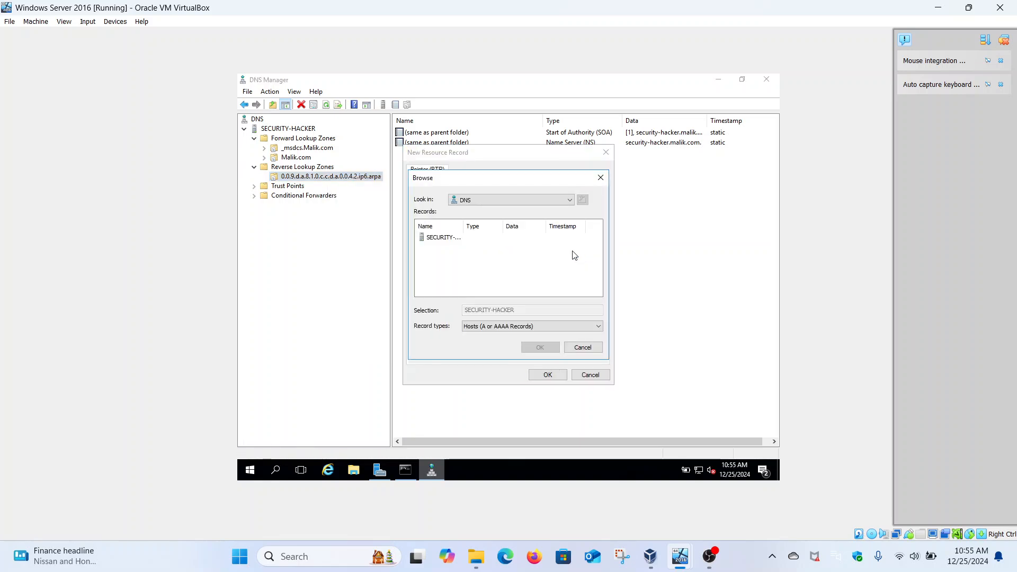
double_click(443, 238)
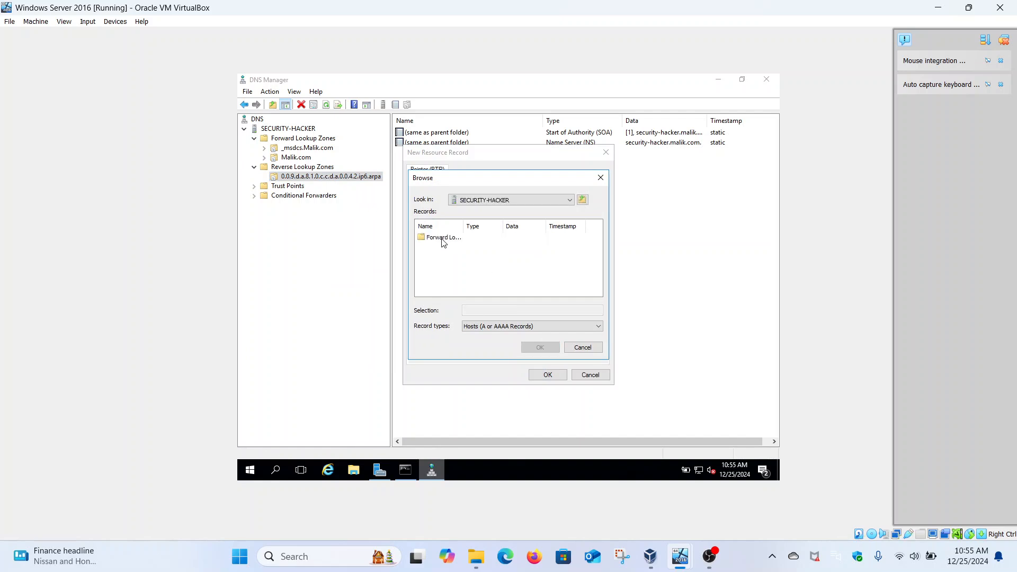
double_click(443, 238)
double_click(439, 247)
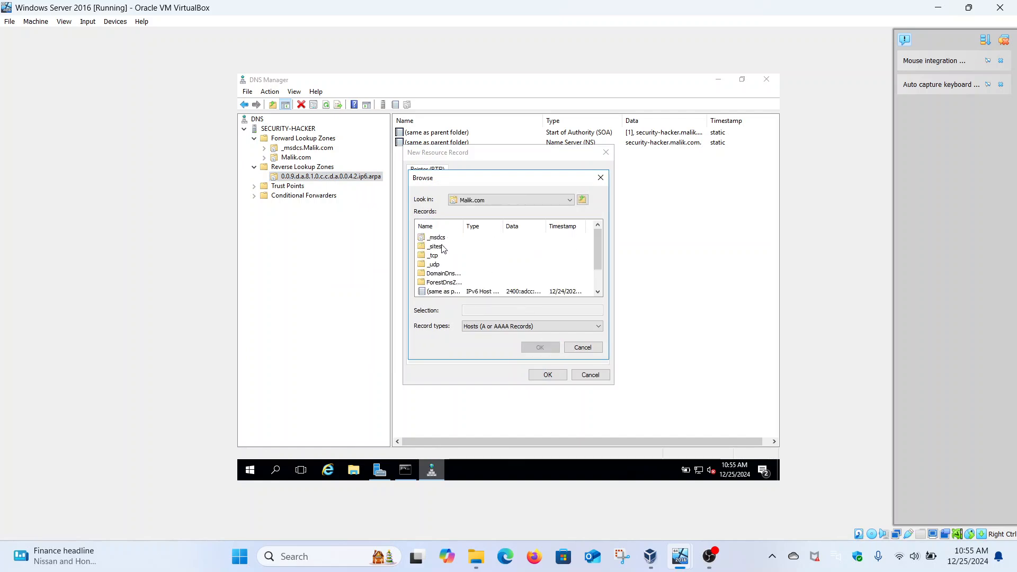
scroll(517, 263, "down", 1)
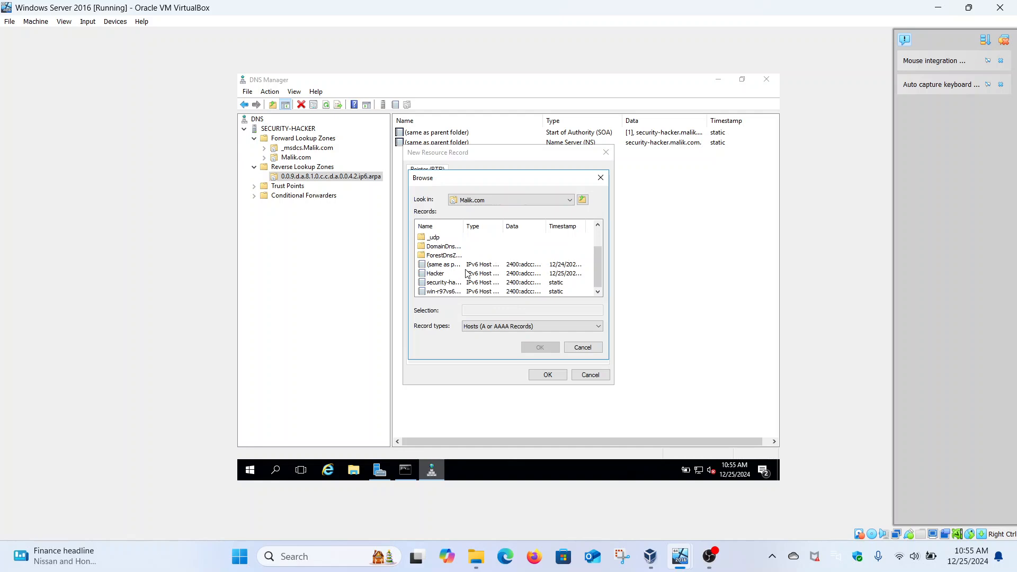
left_click(448, 284)
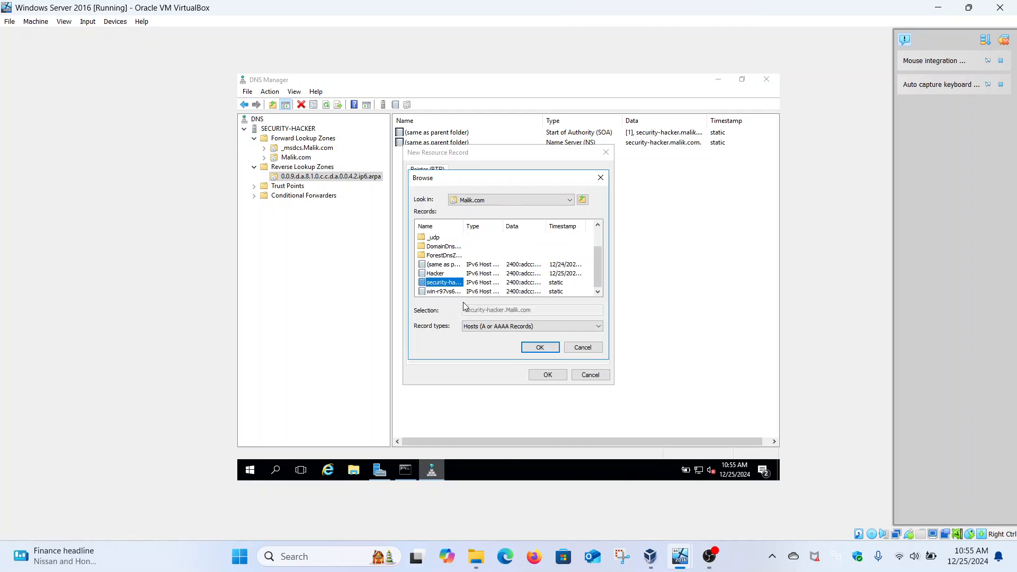
left_click(543, 347)
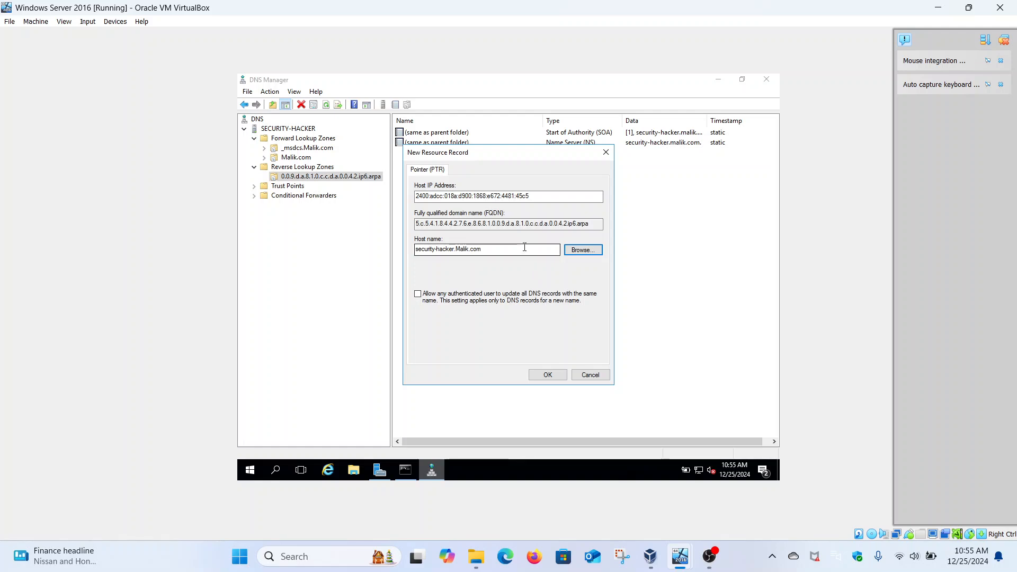
left_click_drag(517, 197, 532, 197)
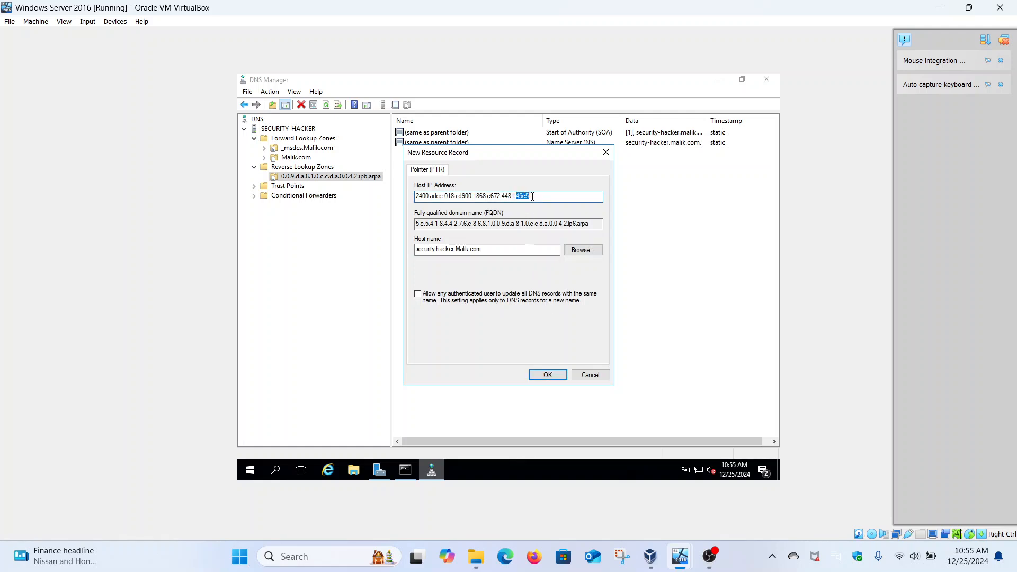
left_click(557, 377)
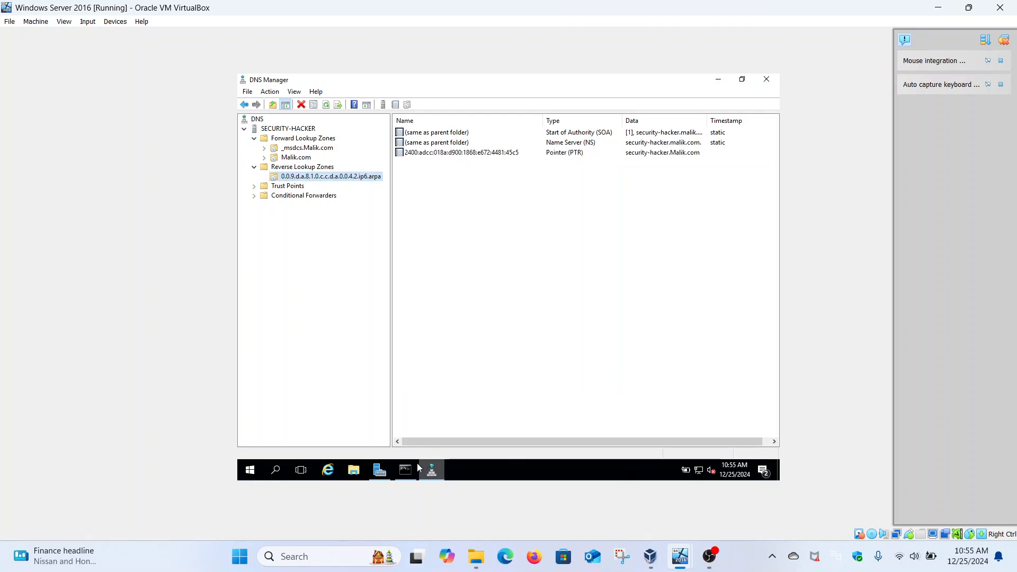
- Run nslookup malik.com on the server to test the security-hacker.Malik.com pointer record
left_click(406, 471)
key("Up")
key("Return")
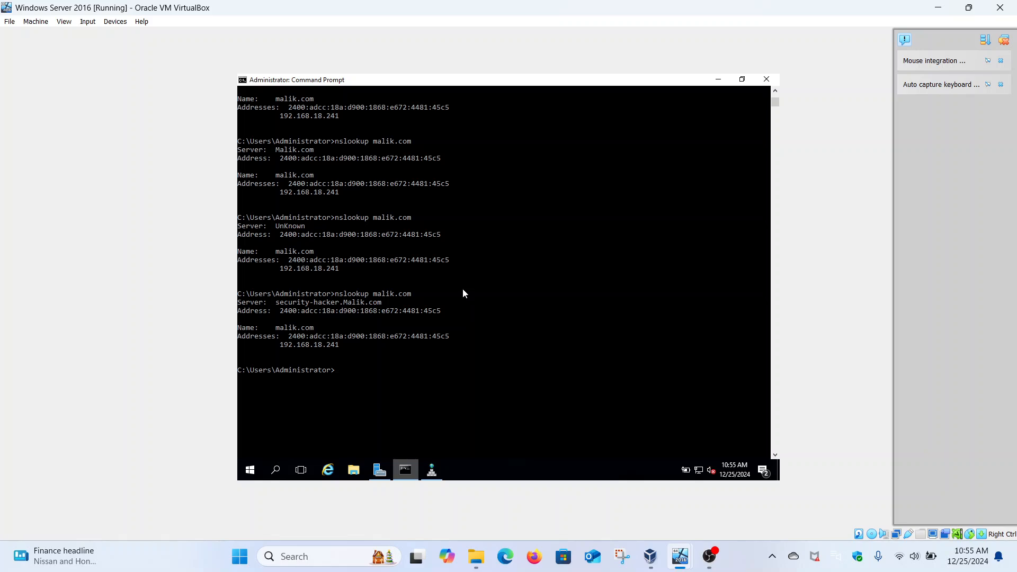
scroll(464, 293, "down", 3)
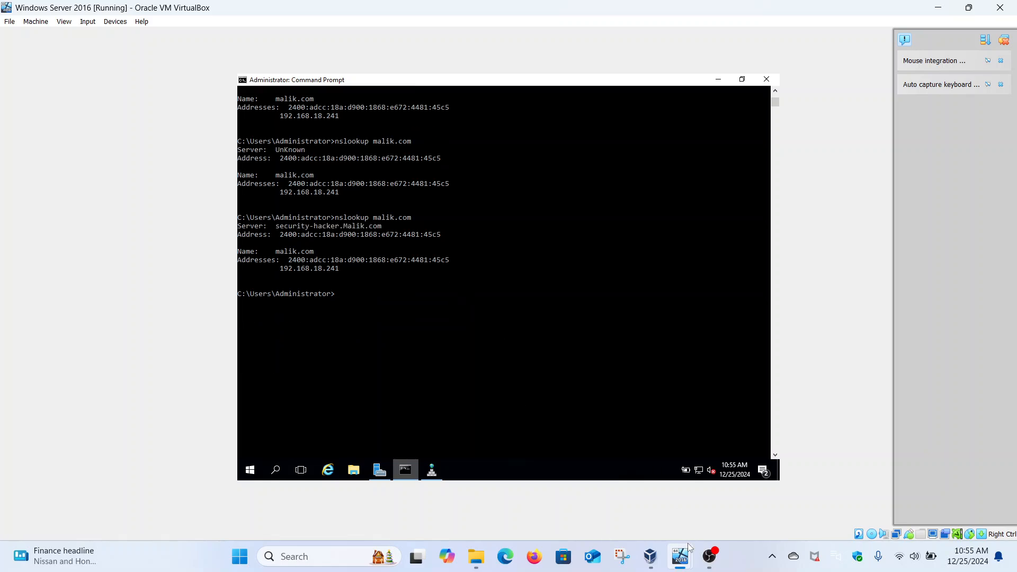
- Switch to the Windows 1101 virtual machine and run nslookup malik.com there to check the reported server name
mouse_move(689, 557)
left_click(701, 507)
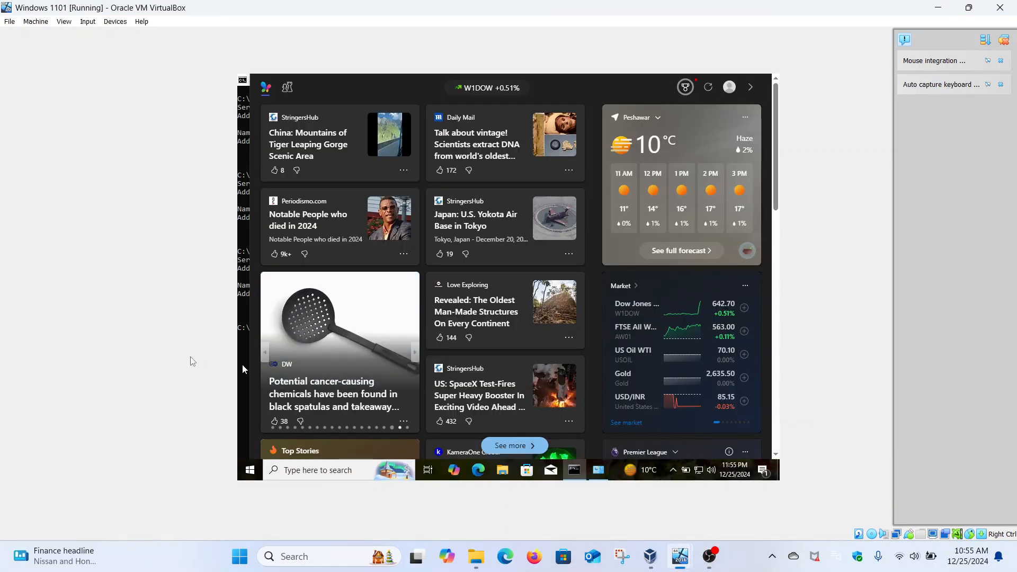
key("Up")
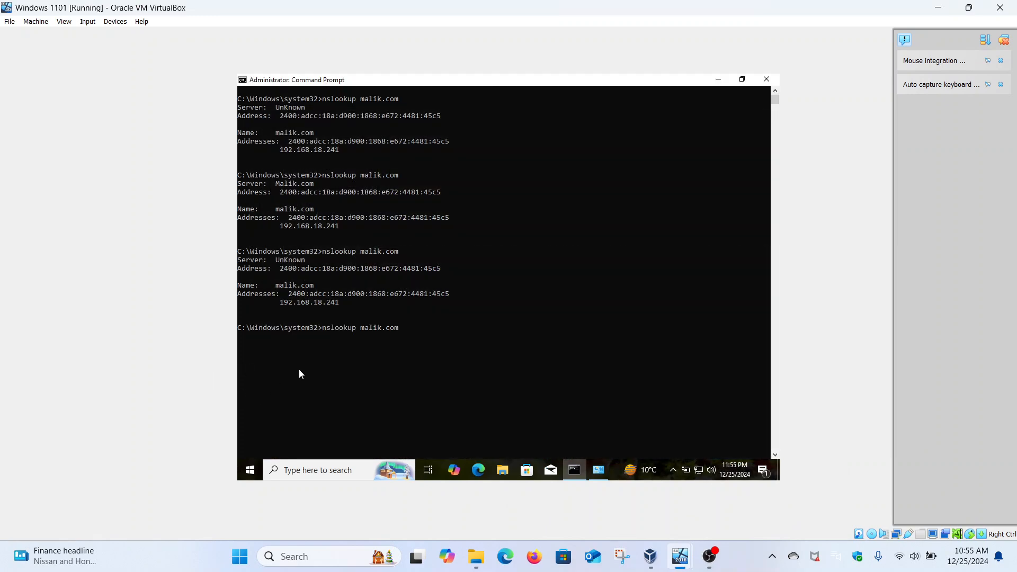
key("Return")
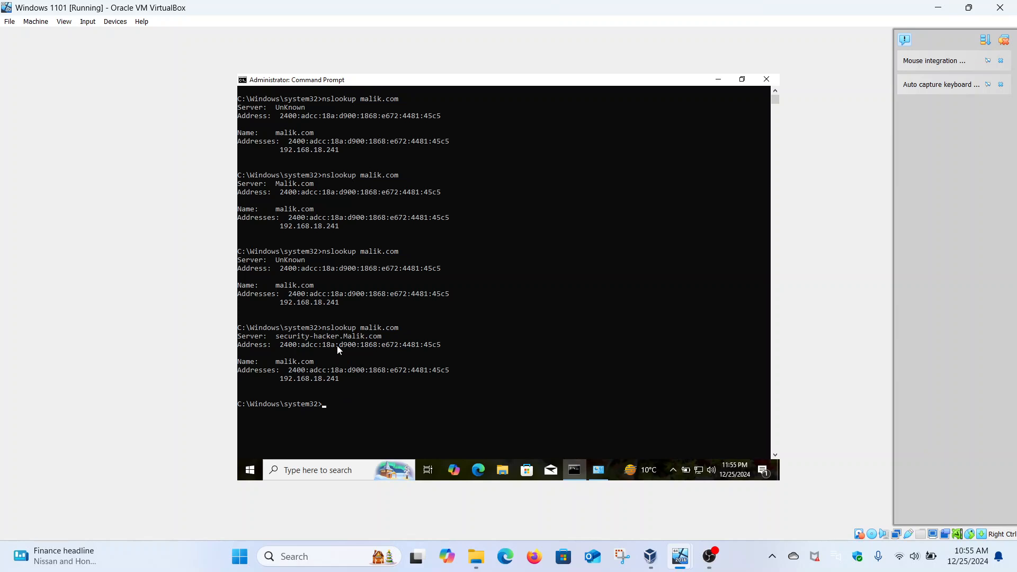
scroll(338, 349, "down", 7)
scroll(339, 182, "up", 2)
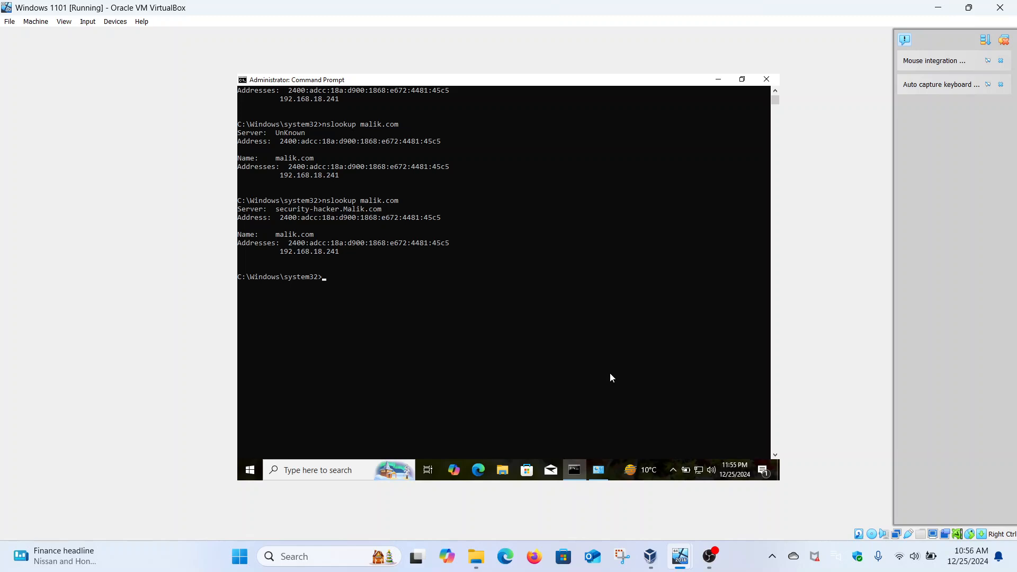
- Return to the Windows Server 2016 virtual machine and delete the security-hacker.Malik.com pointer record from the IPv6 reverse zone
mouse_move(680, 556)
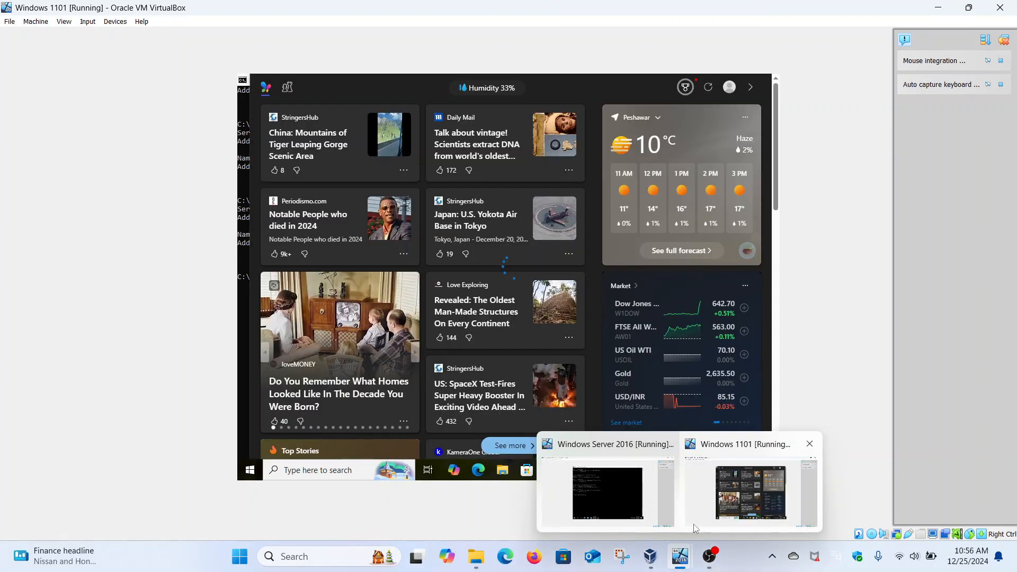
left_click(625, 491)
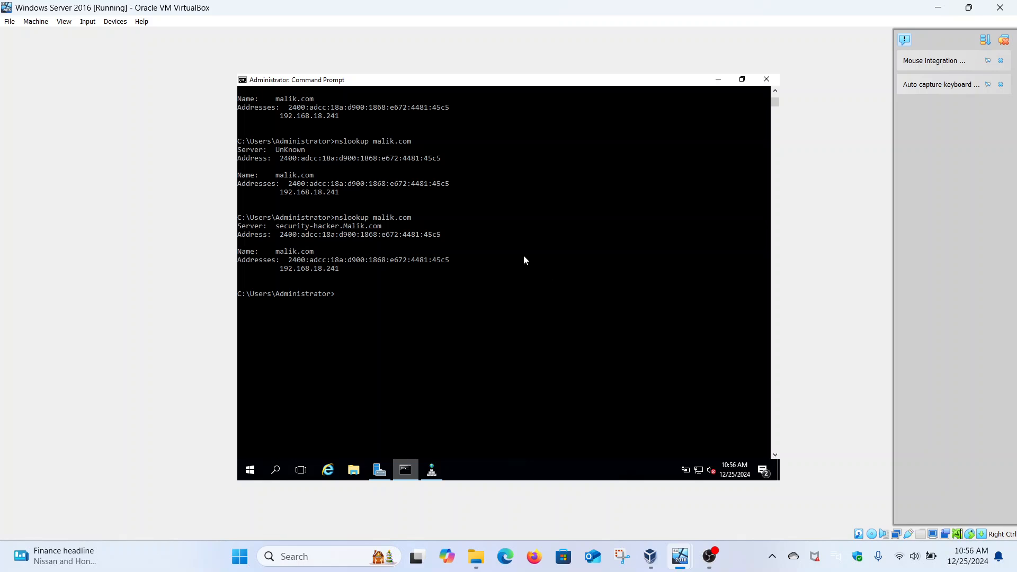
left_click(718, 79)
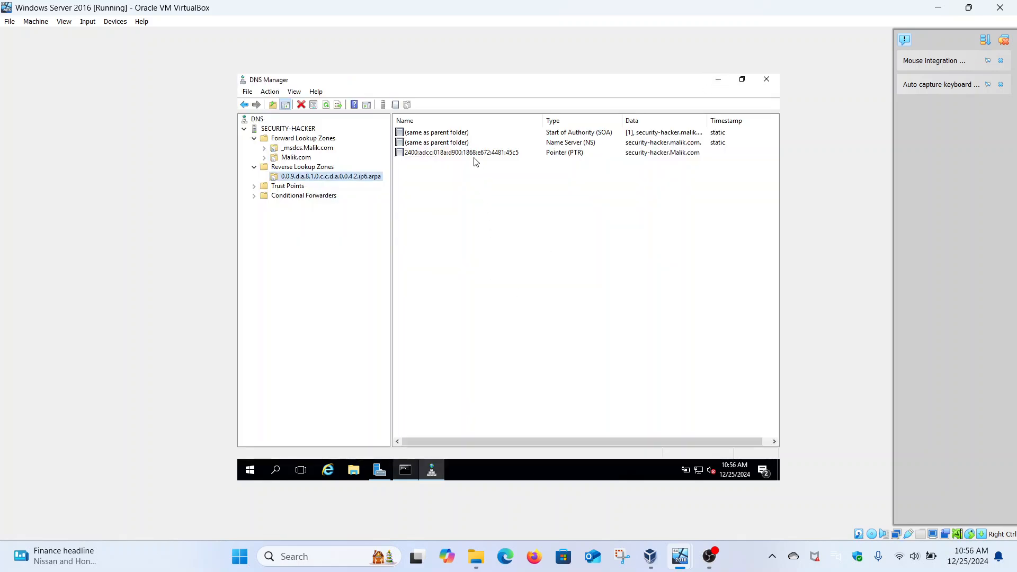
right_click(496, 154)
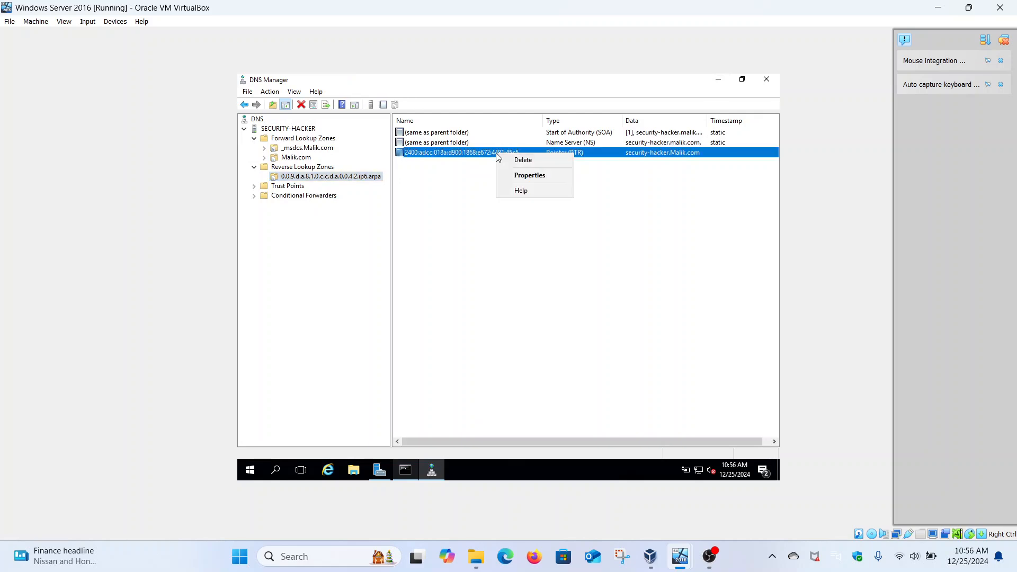
left_click(514, 158)
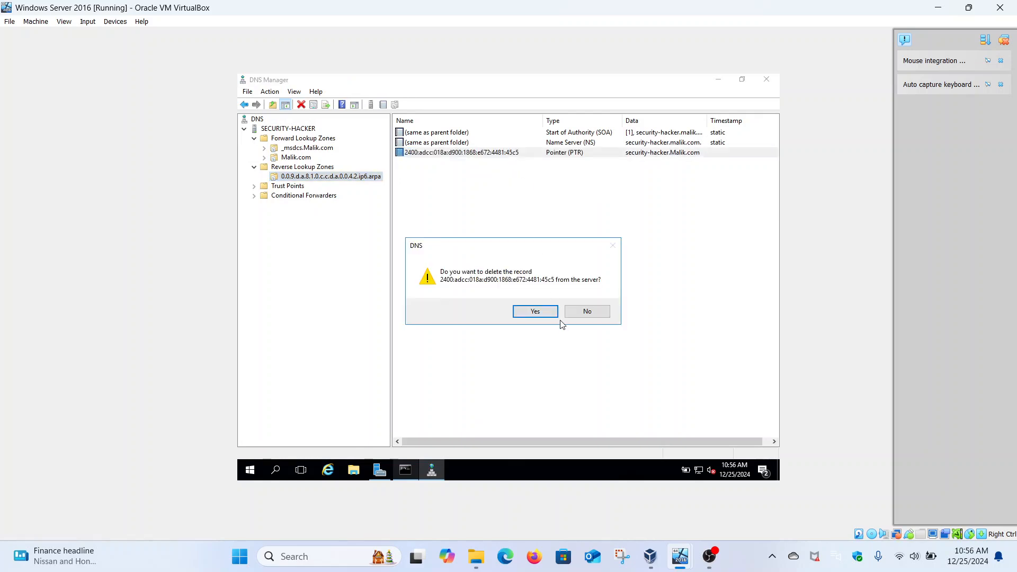
left_click(549, 311)
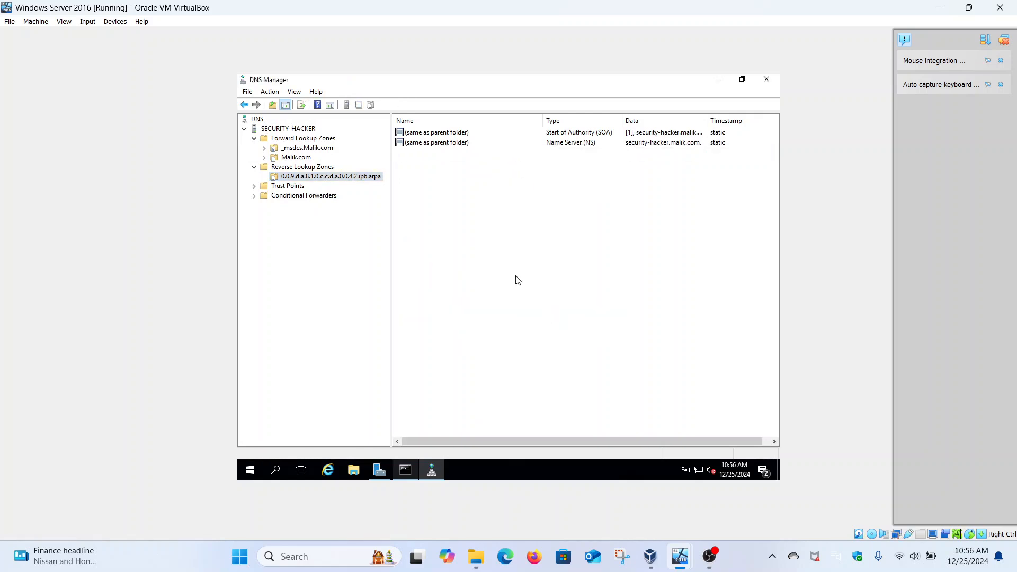
- Create a pointer record in the IPv6 reverse zone using the win-r97vs60p75e.Malik.com host record from the Malik.com forward zone
right_click(326, 176)
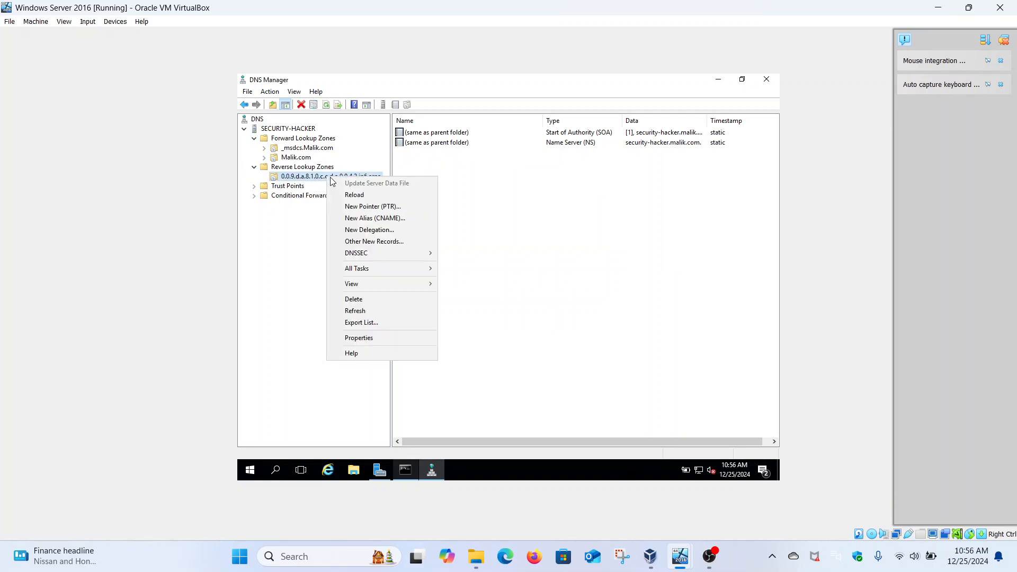
left_click(367, 207)
left_click(582, 250)
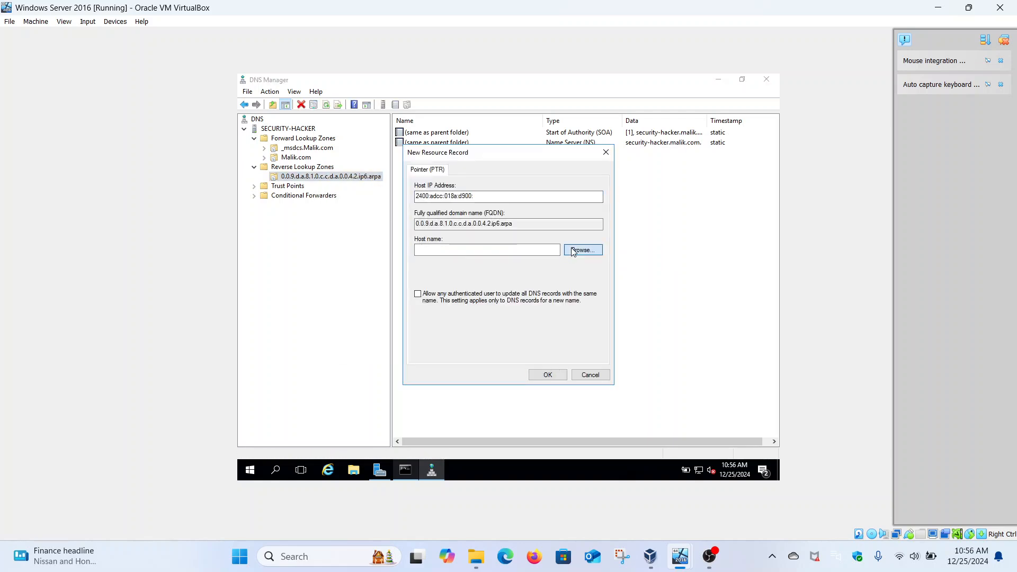
double_click(454, 239)
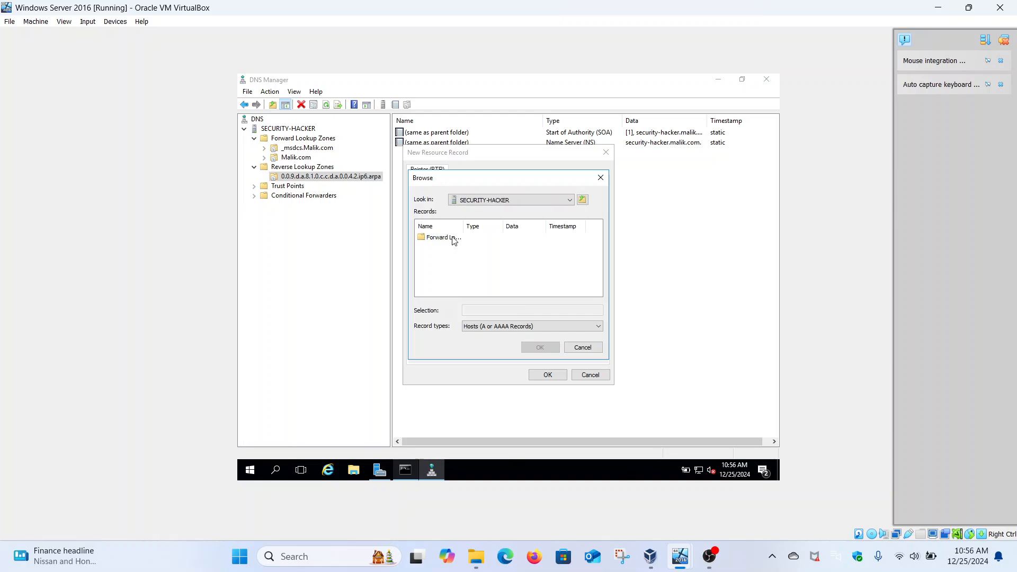
double_click(454, 239)
double_click(439, 247)
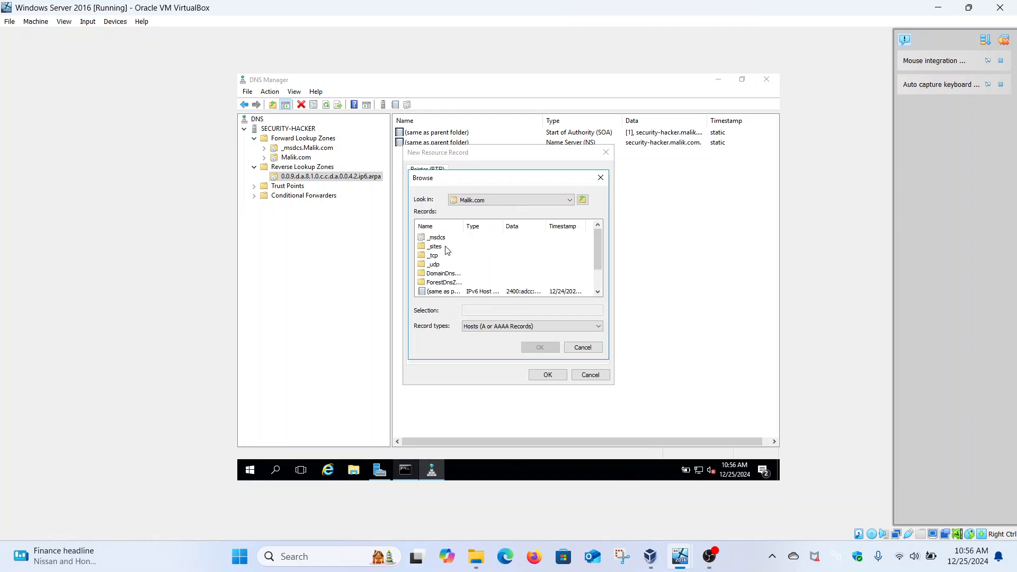
scroll(598, 261, "down", 1)
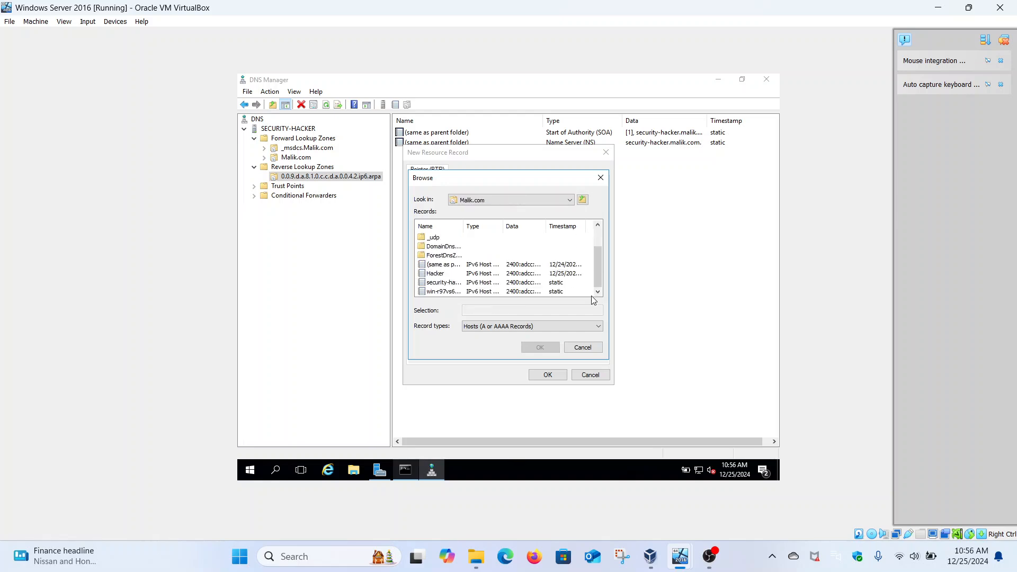
left_click(441, 291)
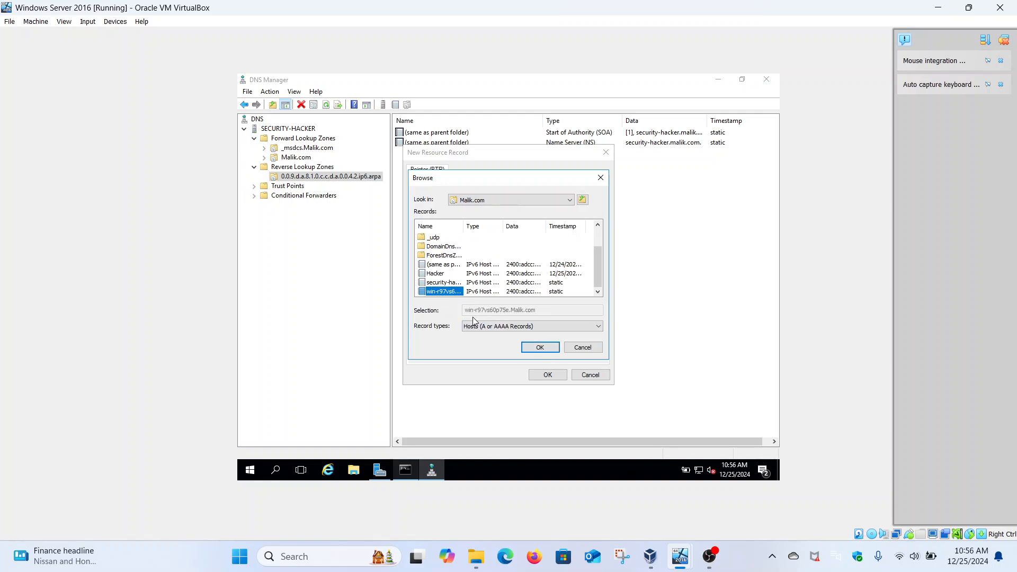
left_click(548, 347)
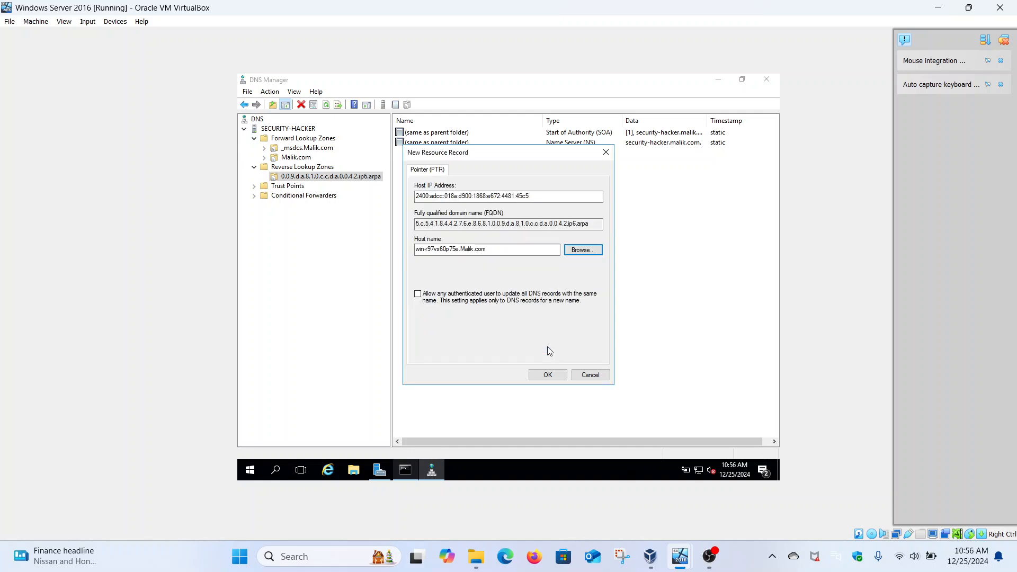
double_click(518, 198)
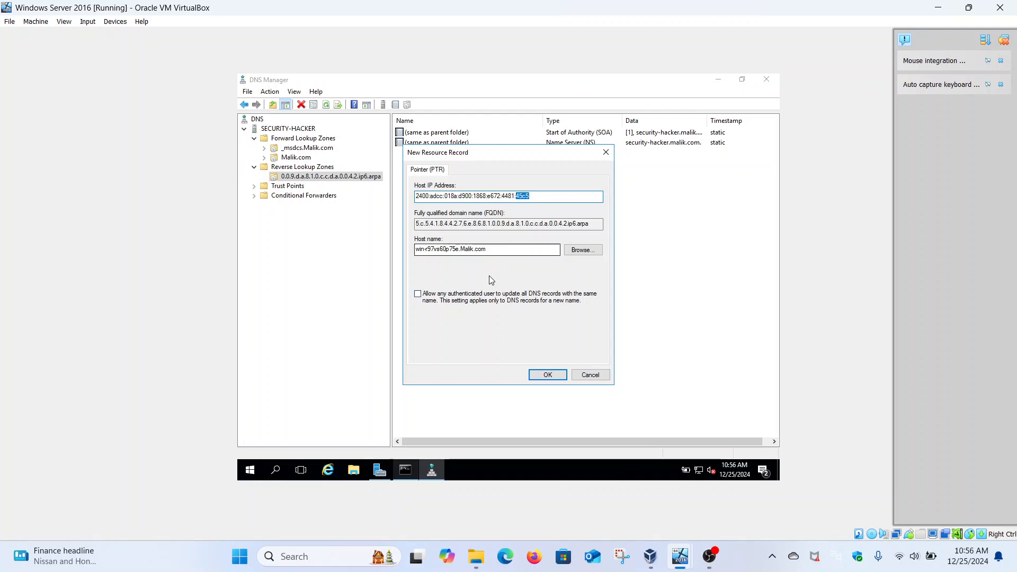
left_click(551, 196)
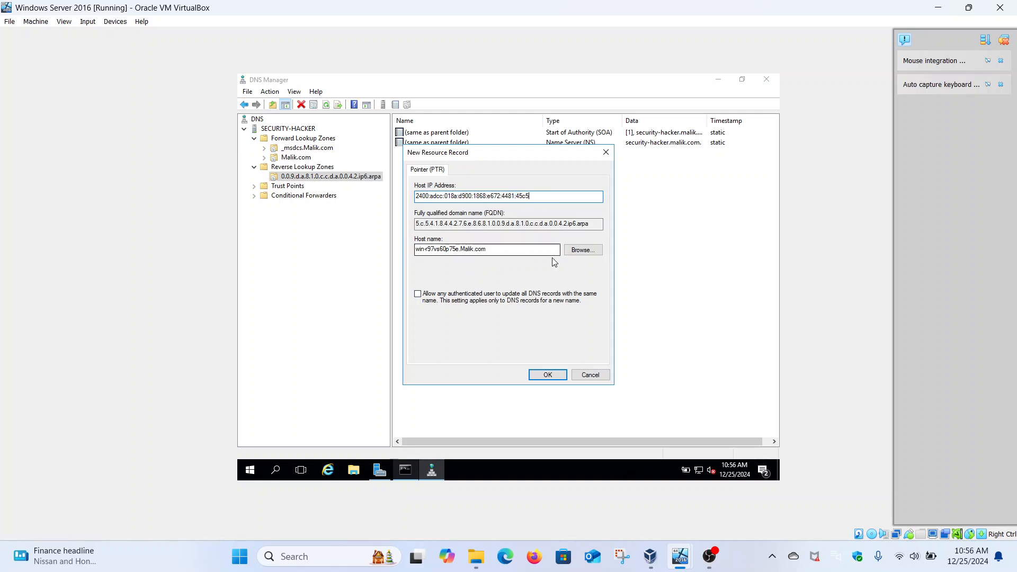
left_click(563, 376)
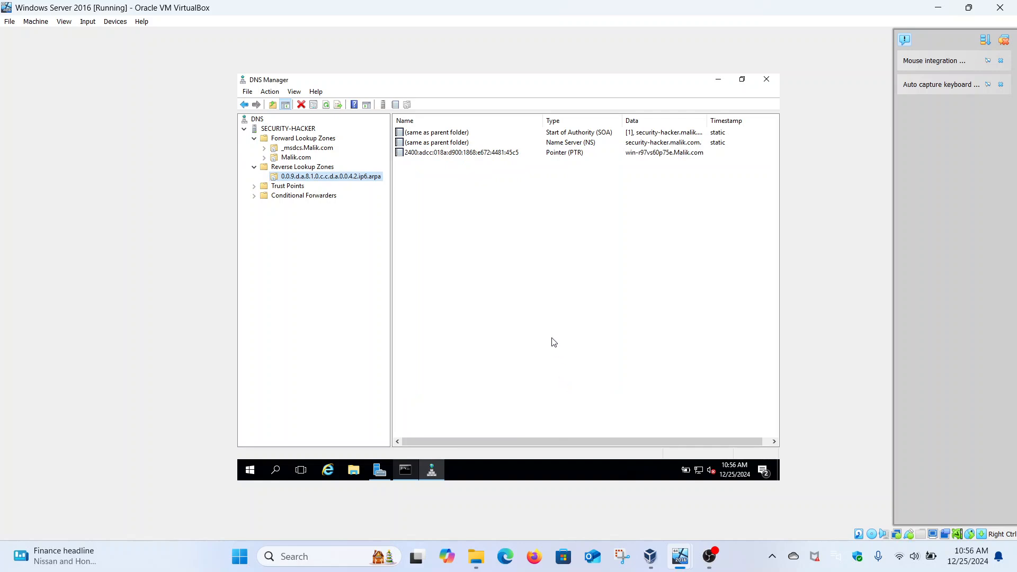
- Run nslookup malik.com on the server with the win-r97vs60p75e.Malik.com pointer record in place and highlight the reported server name
left_click(408, 471)
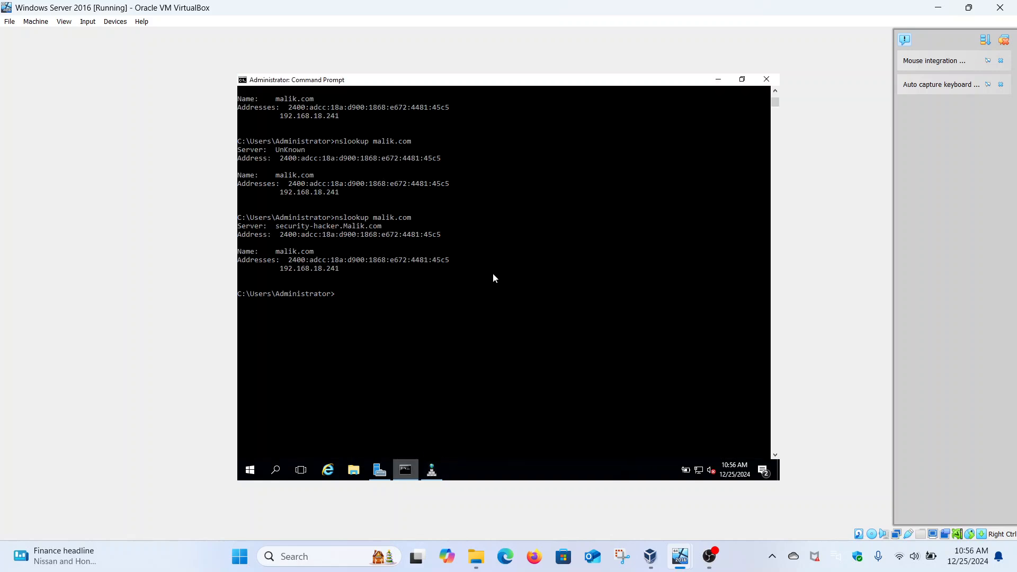
key("Up")
key("Return")
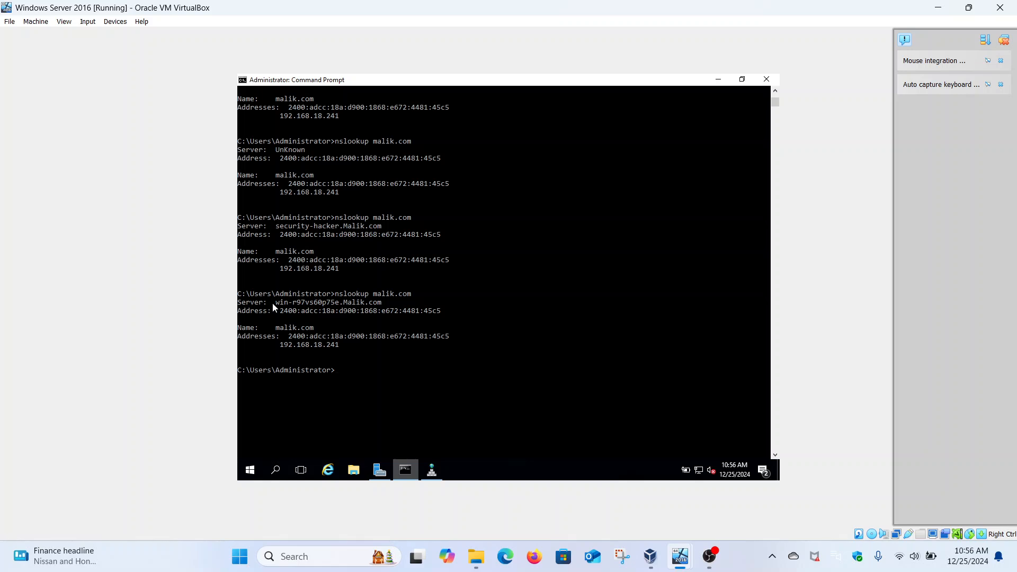
left_click_drag(274, 304, 384, 310)
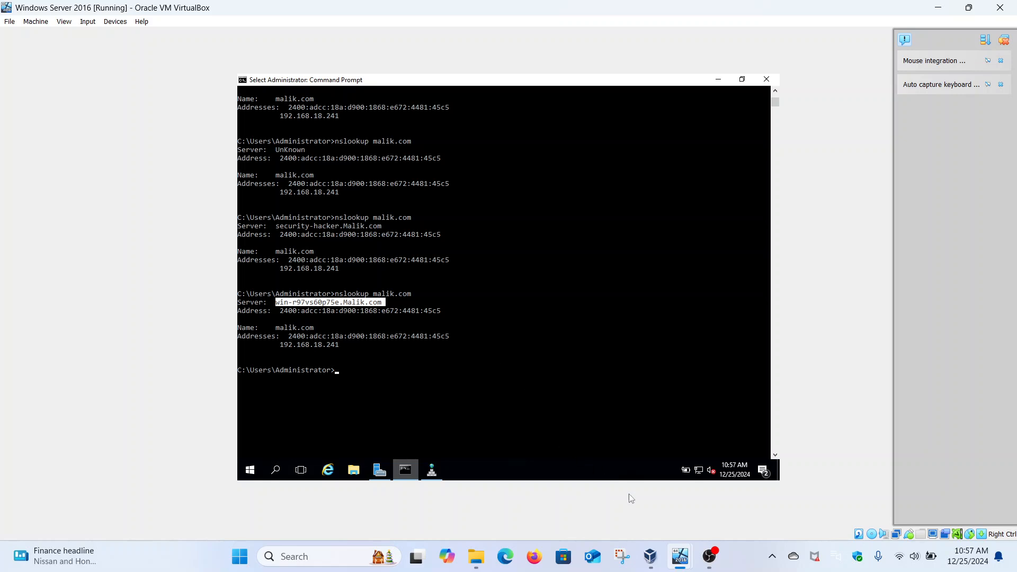
- Switch to the Windows 1101 virtual machine and run nslookup malik.com to test the win-r97vs60p75e.Malik.com pointer record from the client
mouse_move(674, 547)
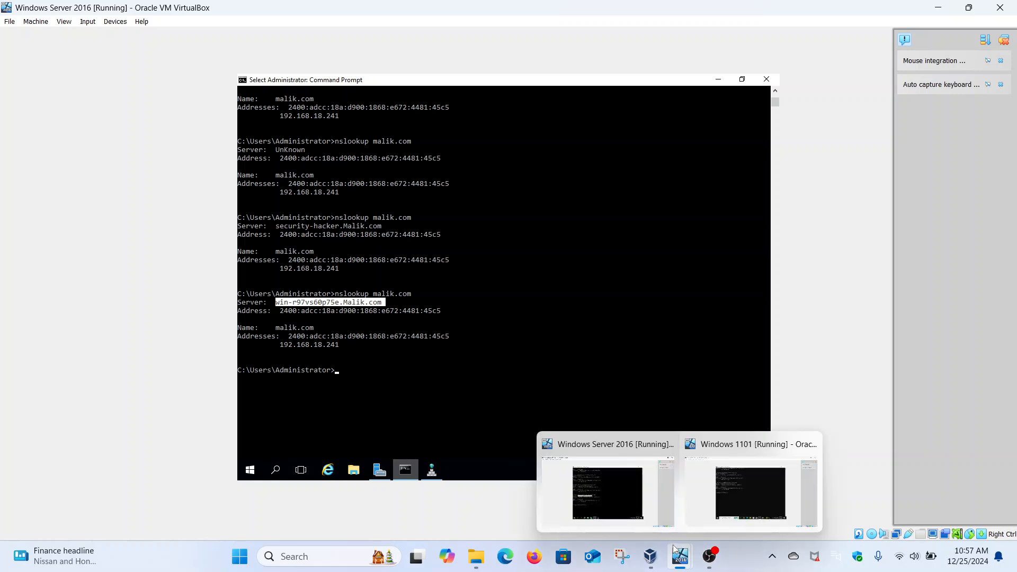
left_click(694, 506)
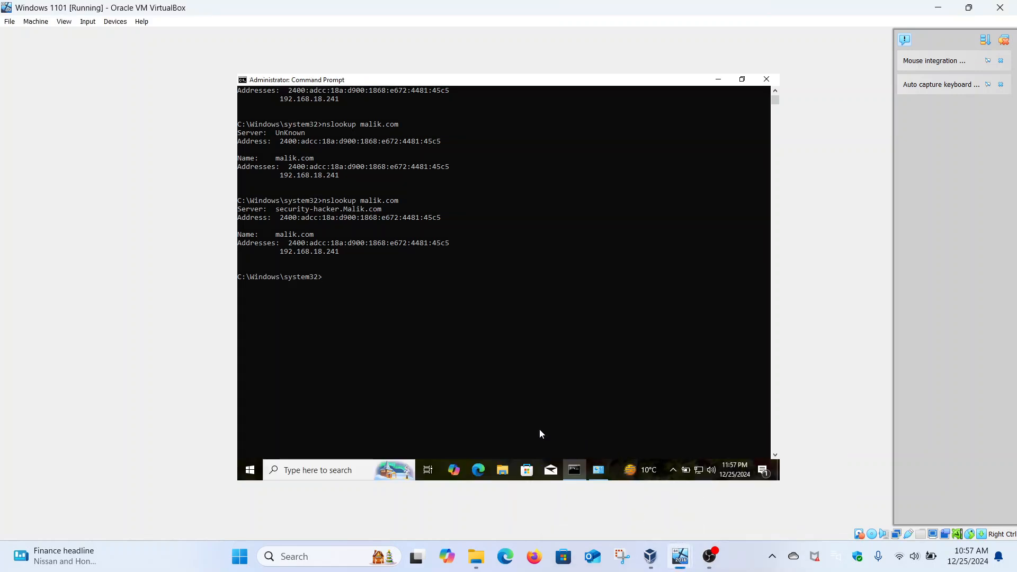
key("Up")
key("Return")
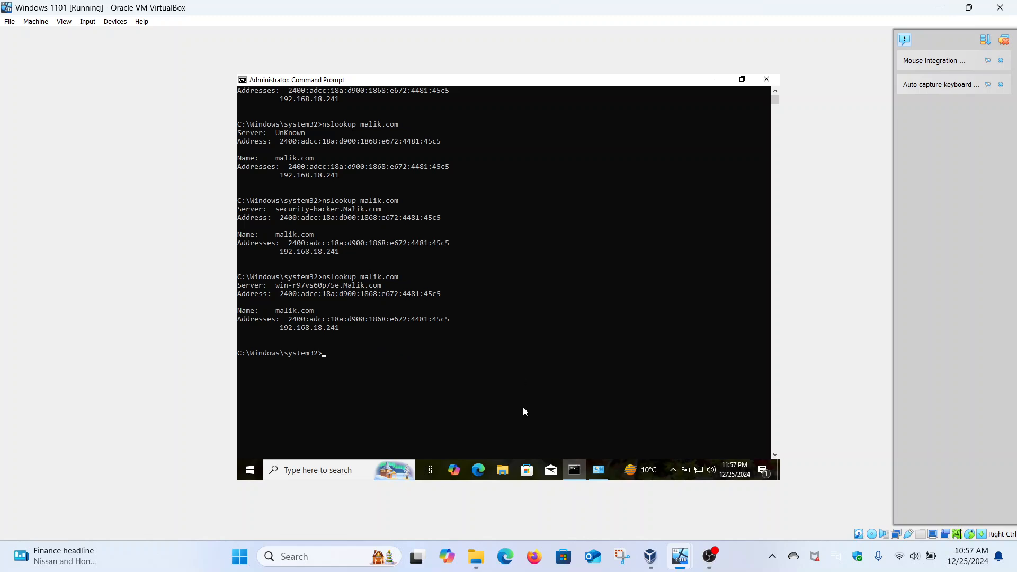
- Return to the Windows Server 2016 virtual machine and check the adapter's IPv6 address in the earlier ipconfig output against the pointer record
mouse_move(681, 555)
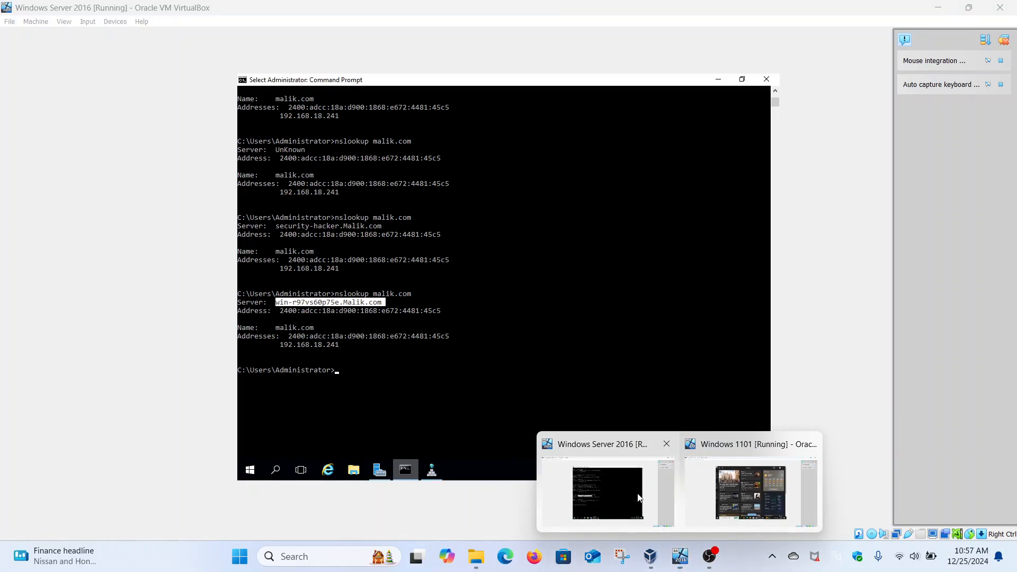
left_click(642, 495)
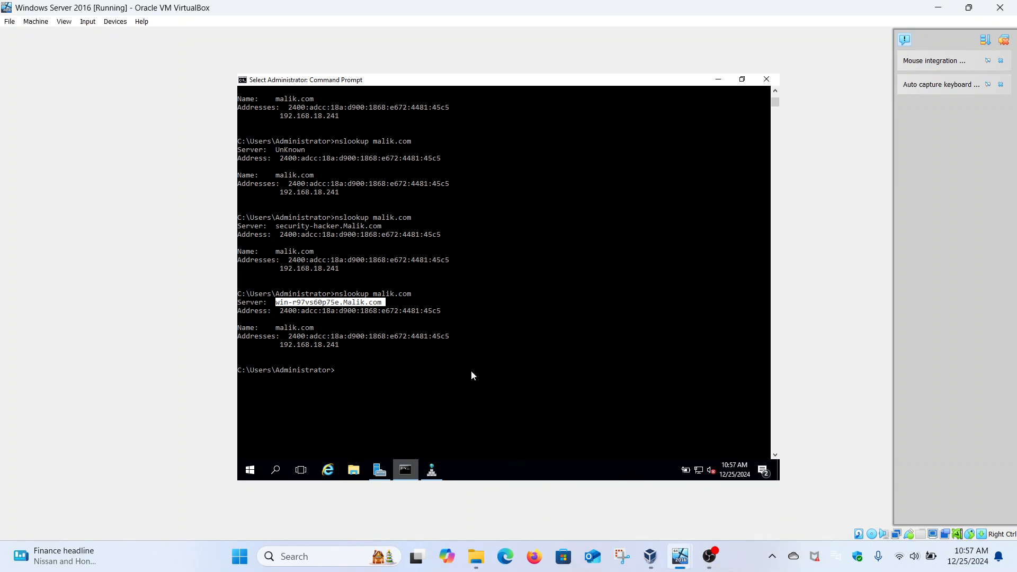
left_click(432, 470)
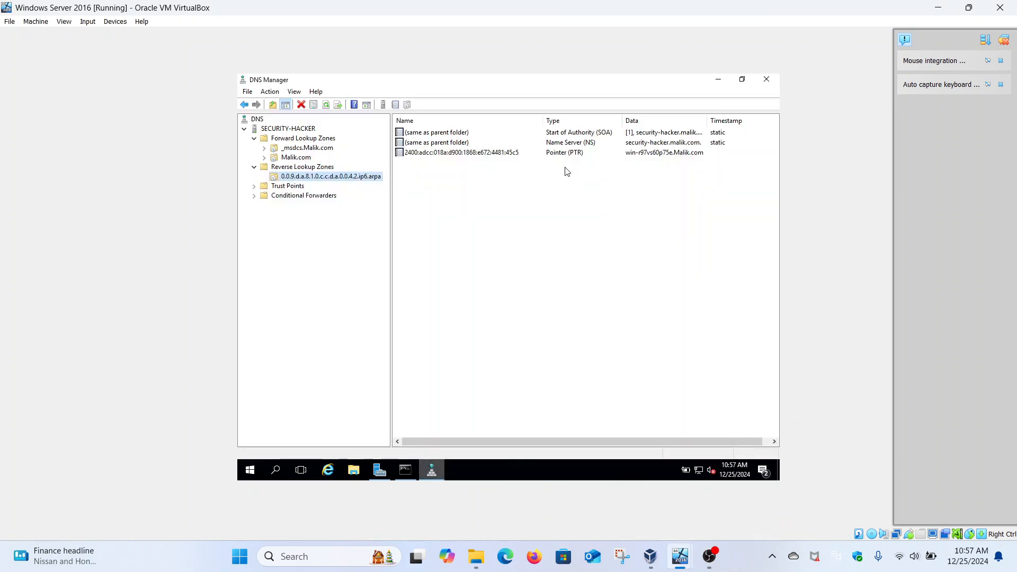
right_click(488, 160)
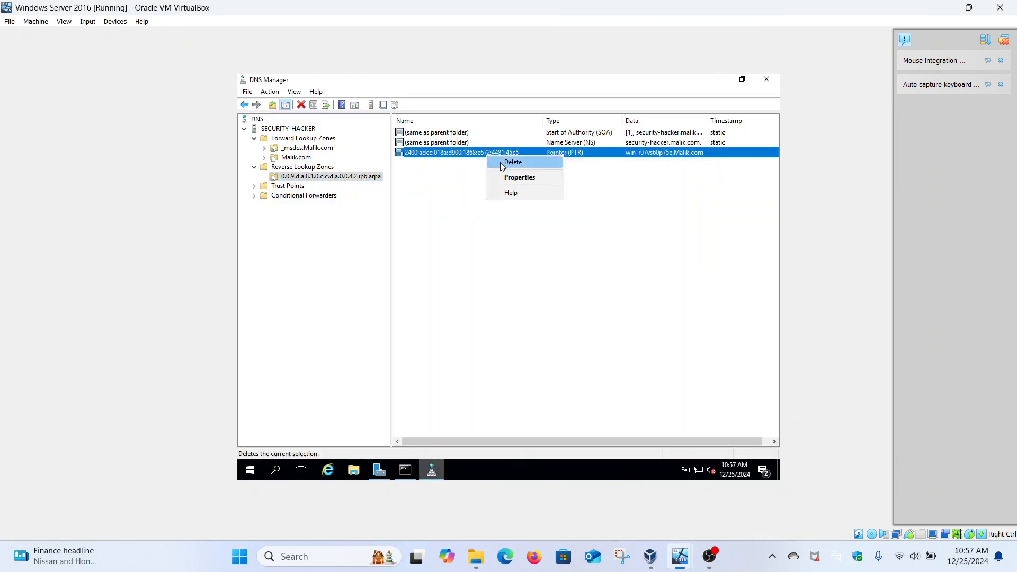
left_click(638, 226)
left_click(493, 178)
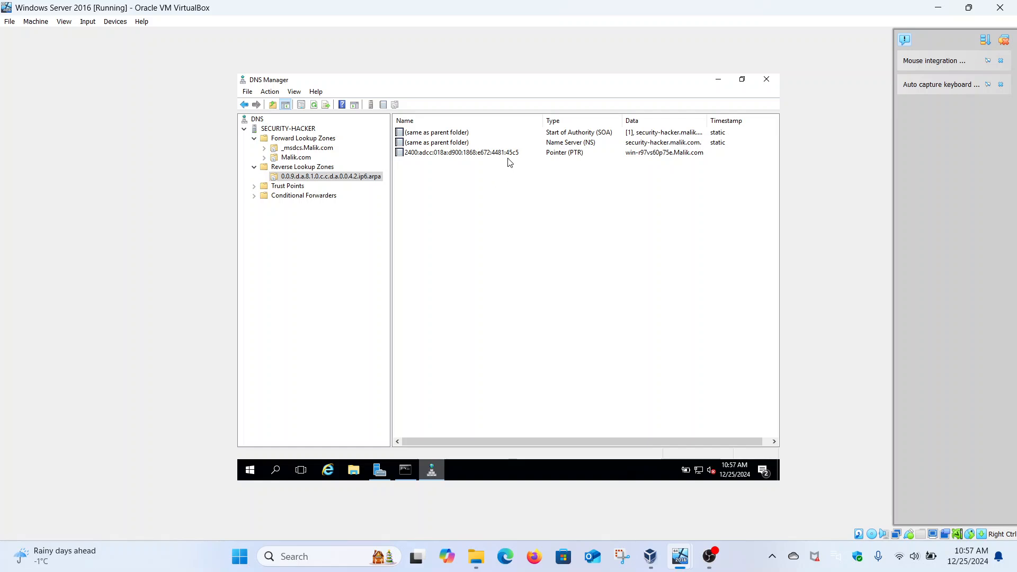
left_click(404, 470)
scroll(456, 250, "up", 10)
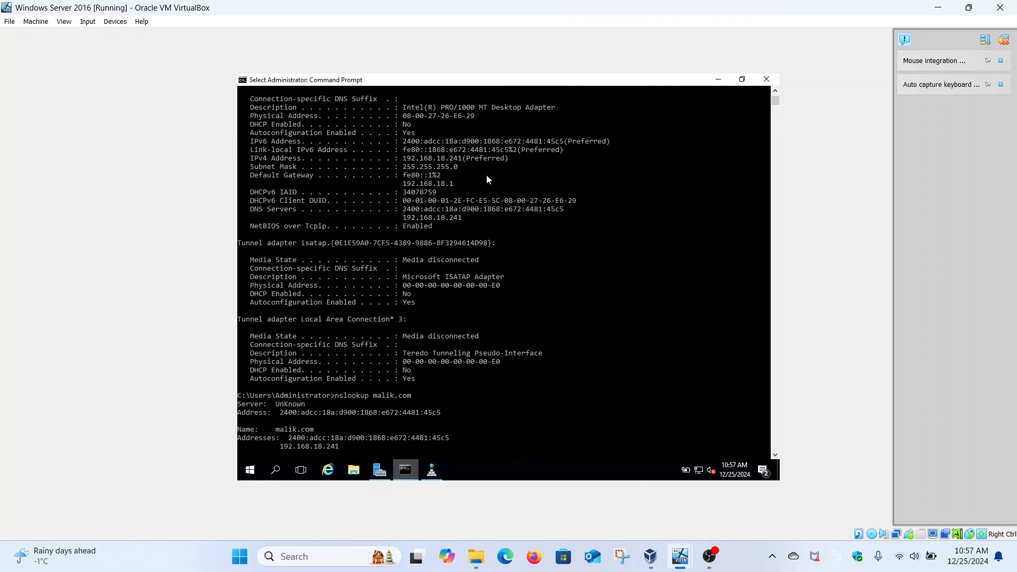
left_click_drag(552, 144, 560, 145)
- Delete the win-r97vs60p75e.Malik.com pointer record from the IPv6 reverse lookup zone in DNS Manager
left_click(432, 470)
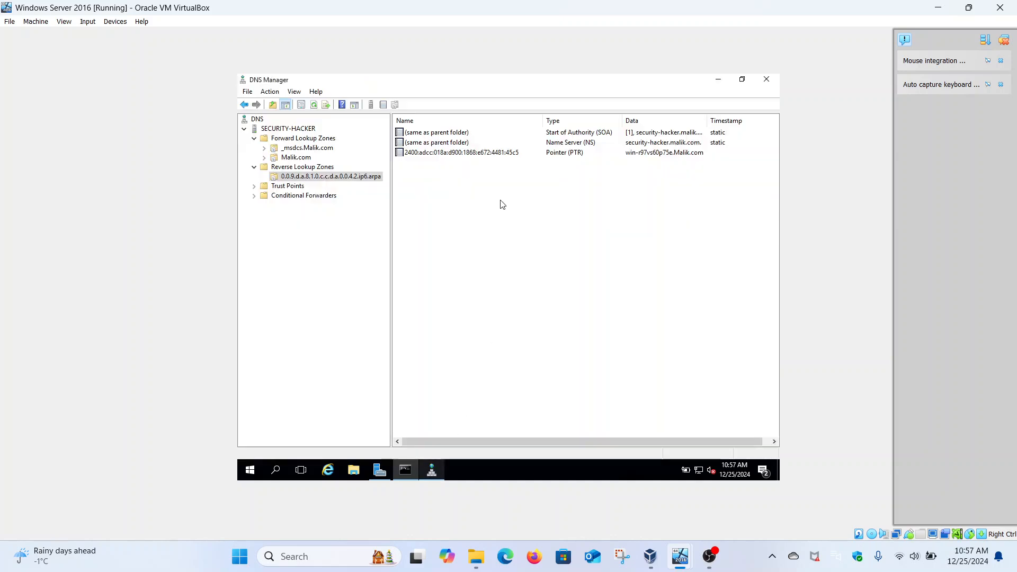
right_click(480, 153)
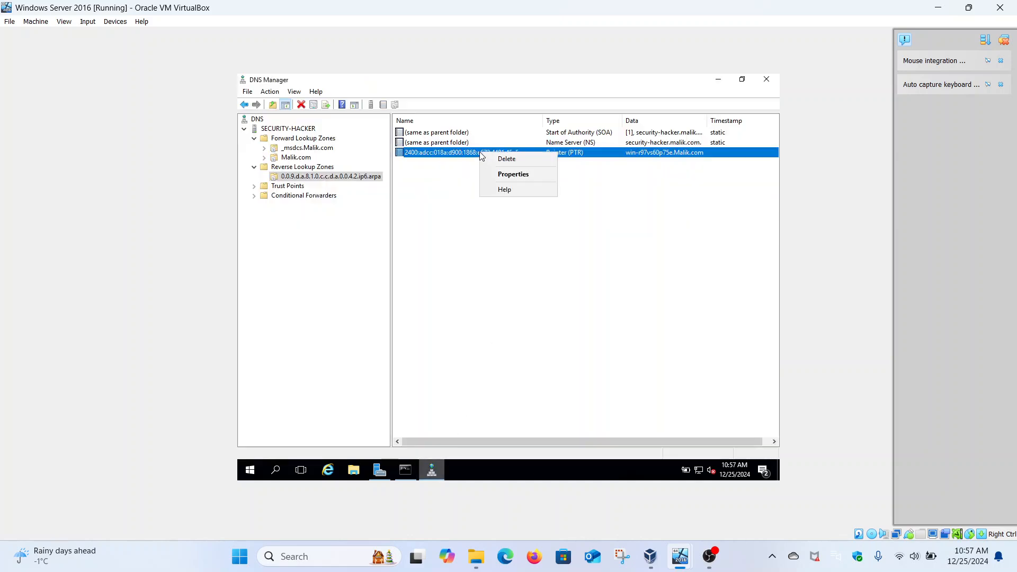
left_click(492, 157)
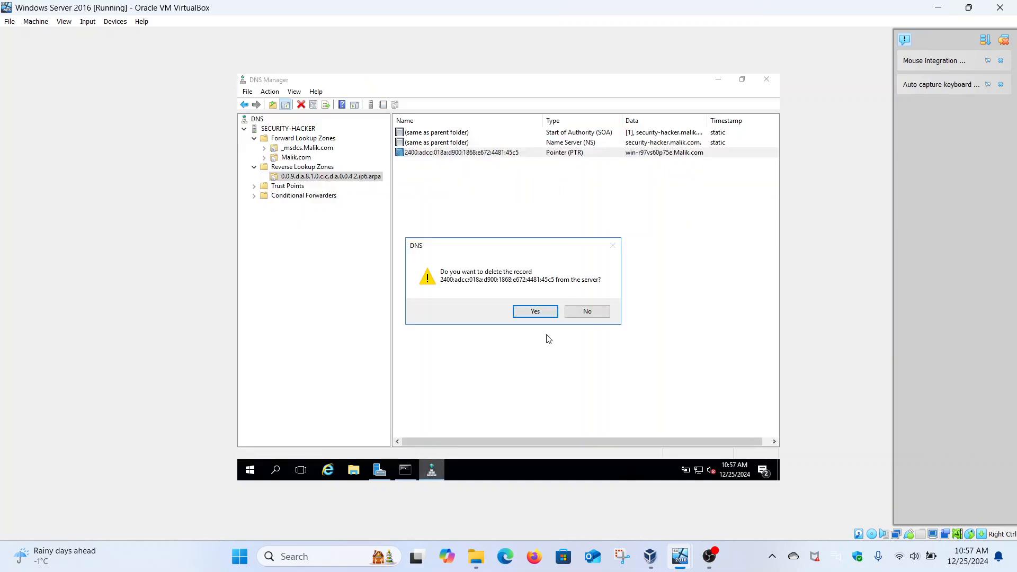
left_click(543, 314)
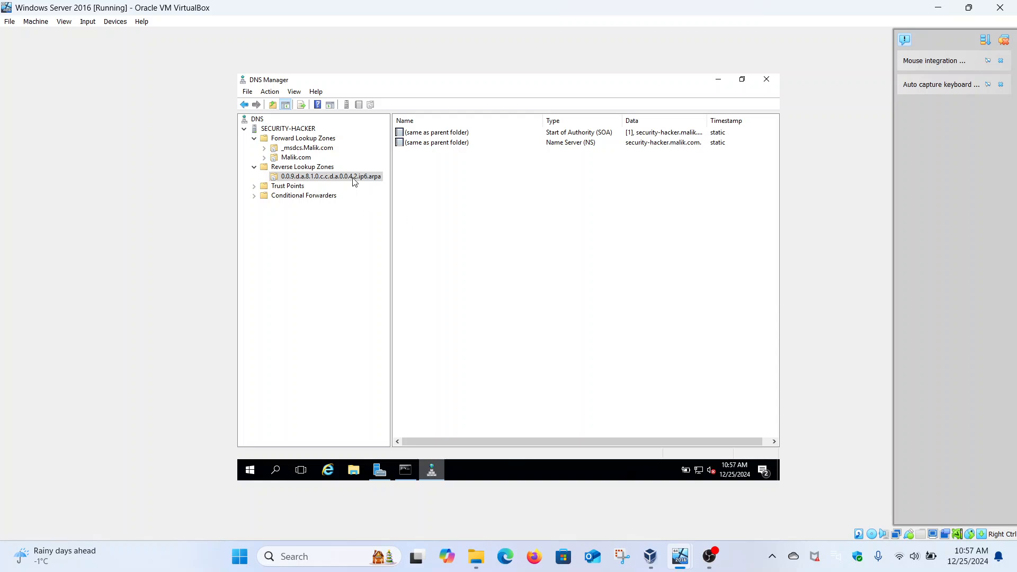
- Create a pointer record in the IPv6 reverse lookup zone using the security-hacker.Malik.com host record from the Malik.com forward zone
right_click(356, 179)
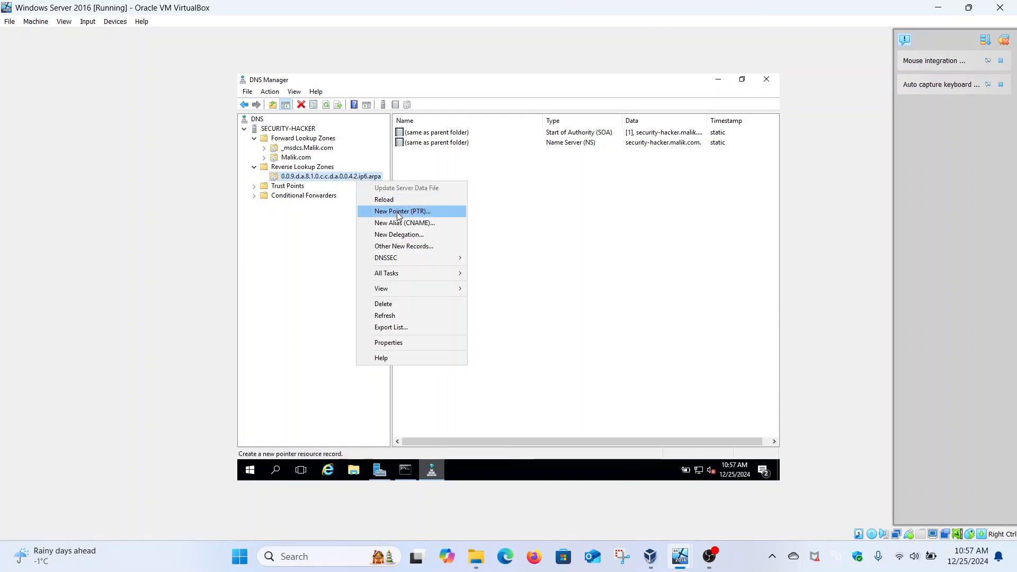
left_click(371, 209)
left_click(582, 250)
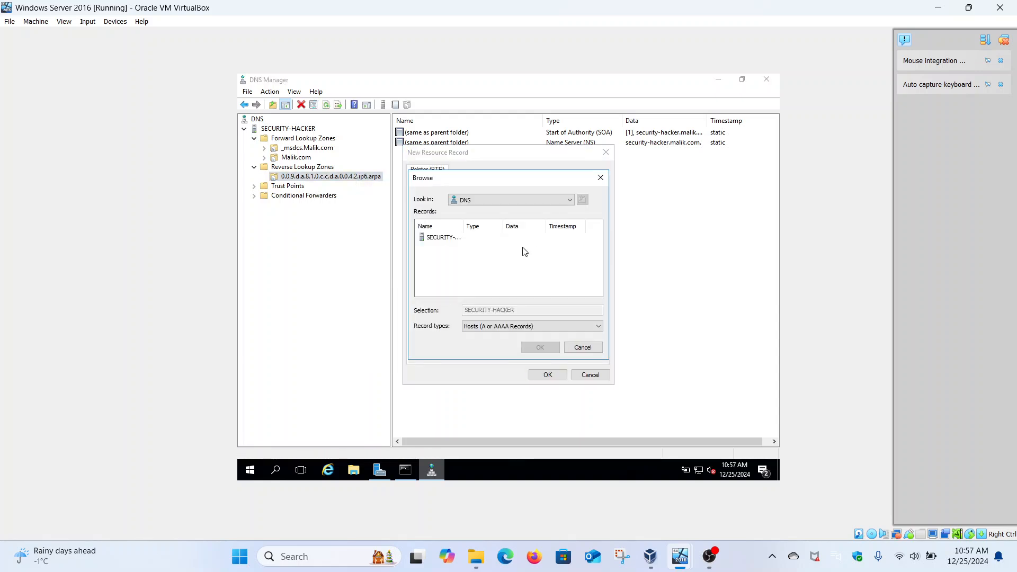
double_click(448, 242)
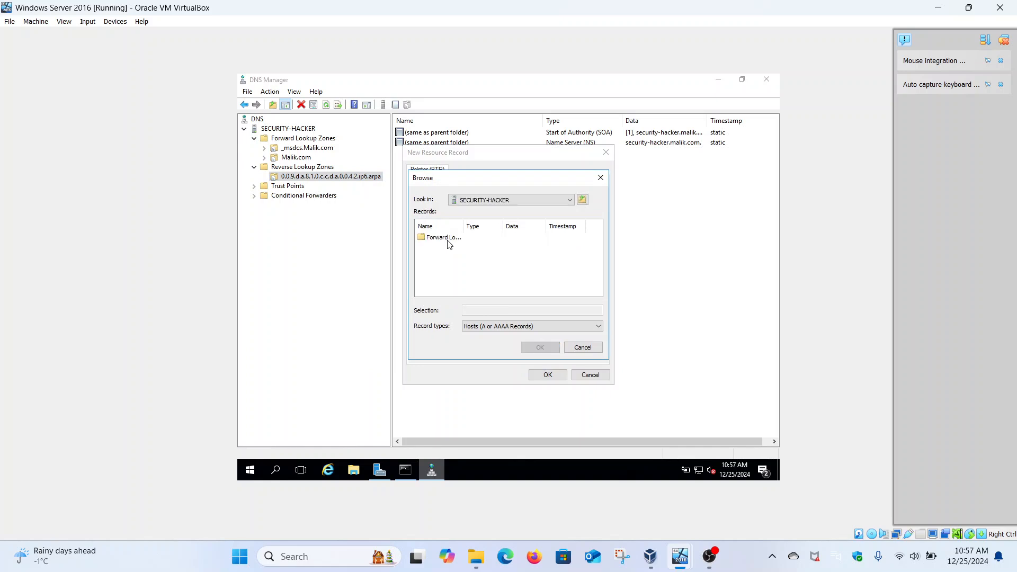
double_click(448, 238)
double_click(448, 247)
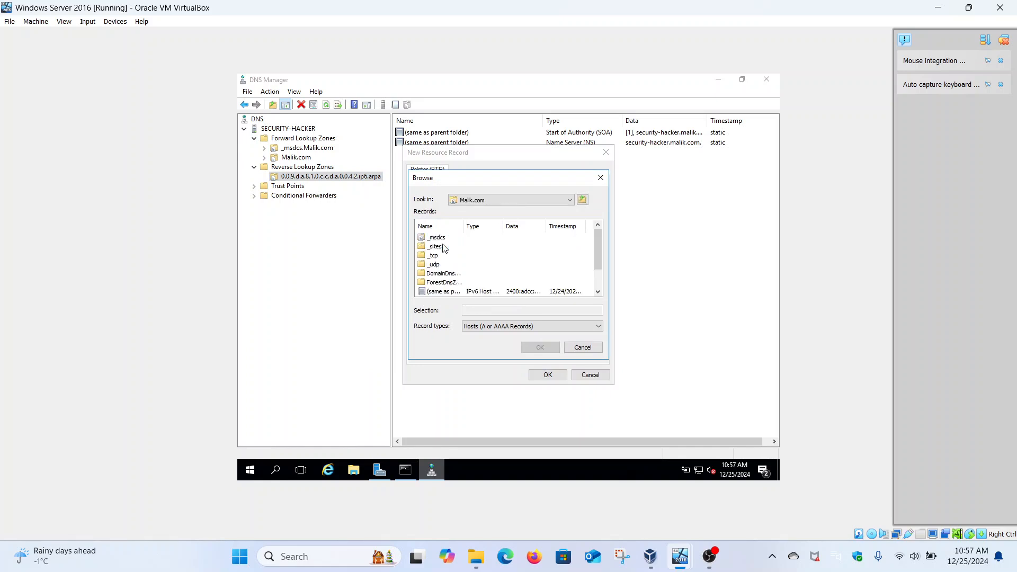
scroll(474, 276, "down", 1)
left_click(447, 283)
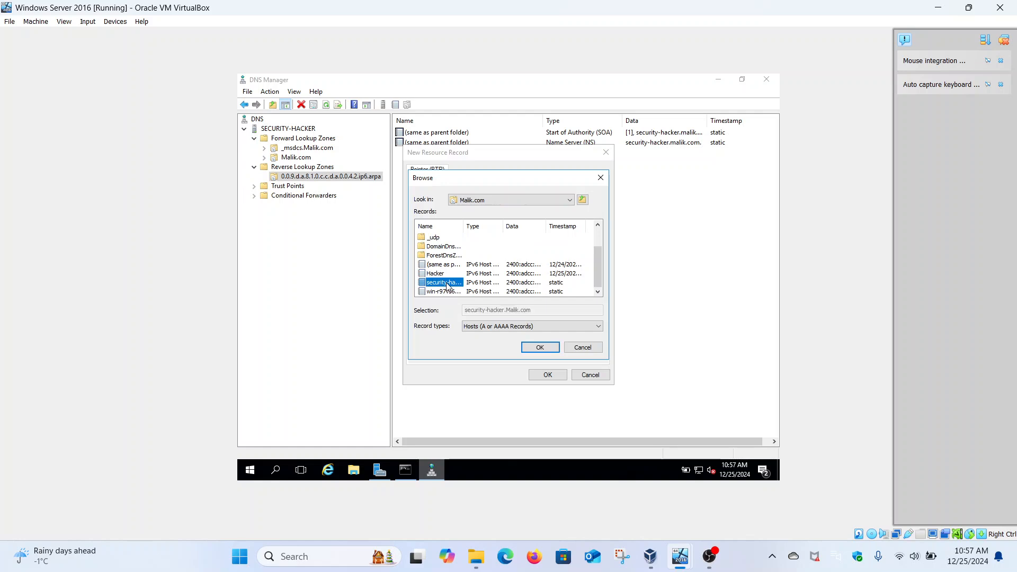
left_click(540, 347)
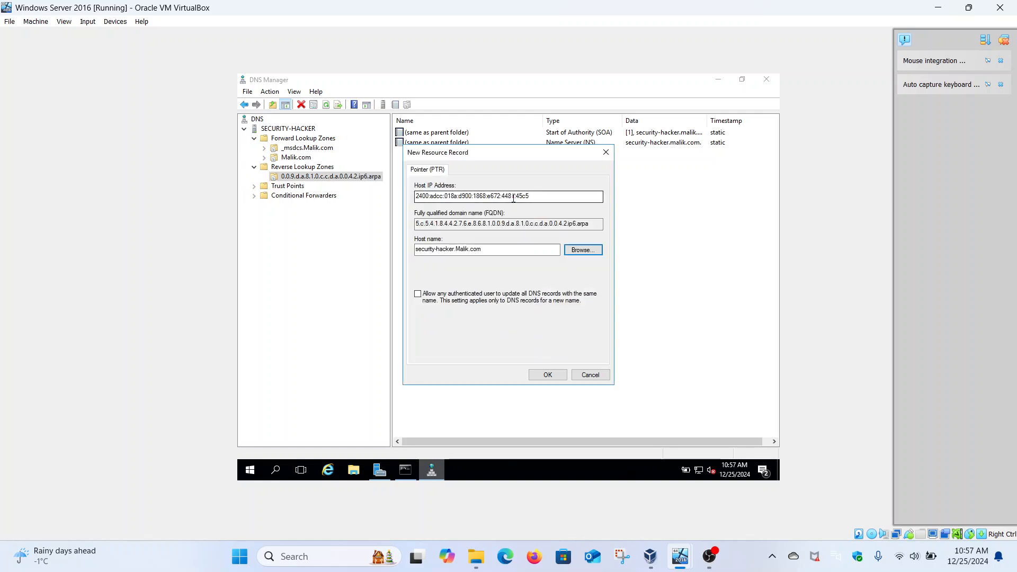
left_click(519, 197)
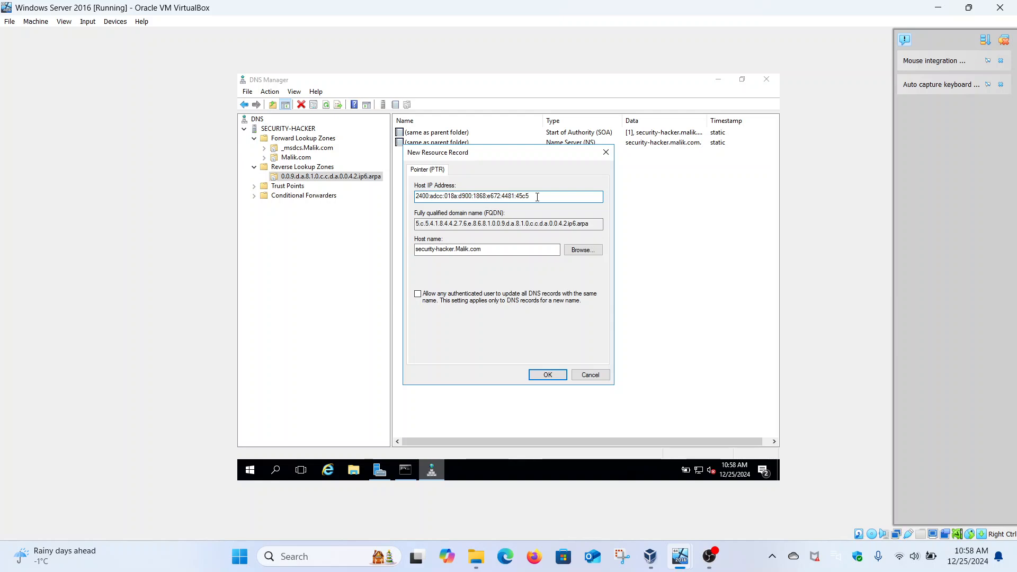
left_click(557, 379)
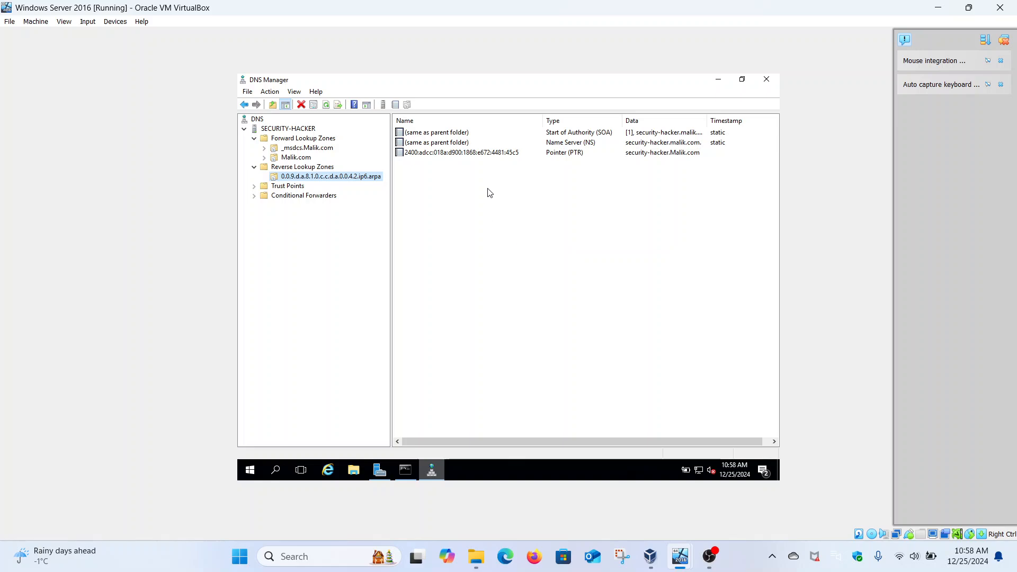
- Run nslookup malik.com on the server with the security-hacker.Malik.com pointer record in place and highlight the reported server name and address
left_click(405, 470)
scroll(444, 319, "down", 13)
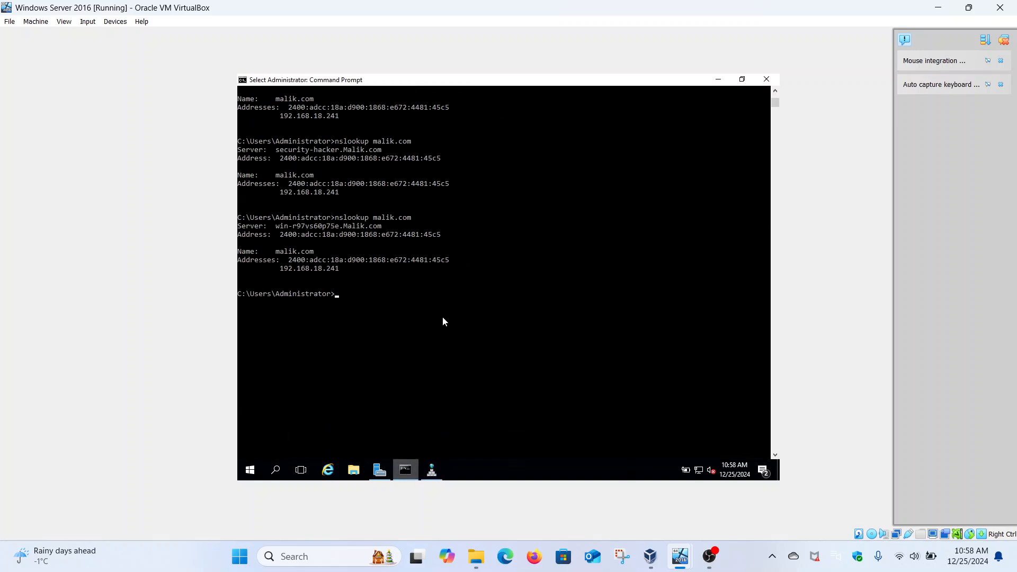
key("Up")
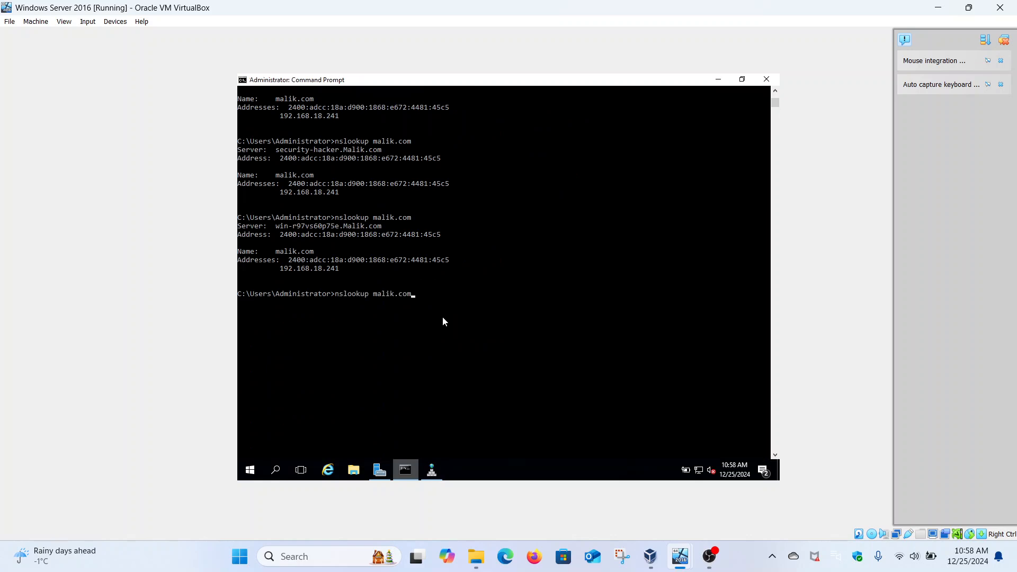
key("Return")
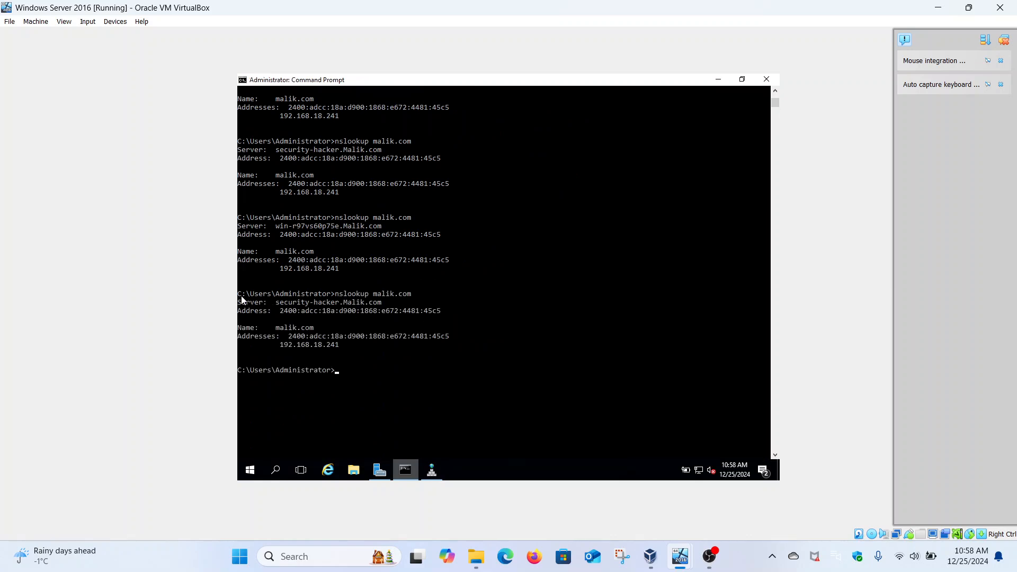
left_click_drag(240, 306, 386, 311)
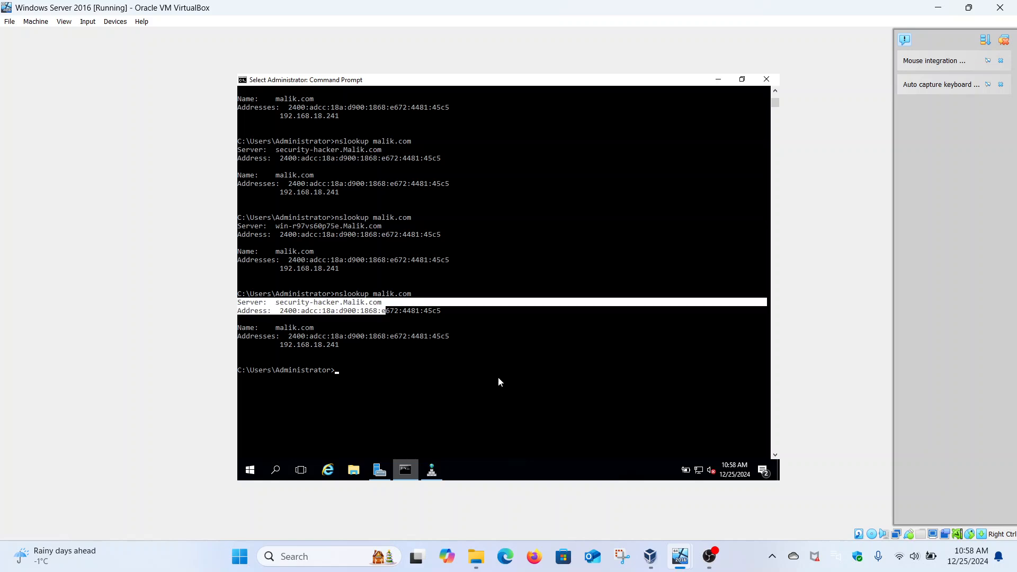
- Switch to the Windows 1101 virtual machine and run nslookup malik.com to test the security-hacker.Malik.com pointer record from the client
mouse_move(673, 551)
left_click(722, 477)
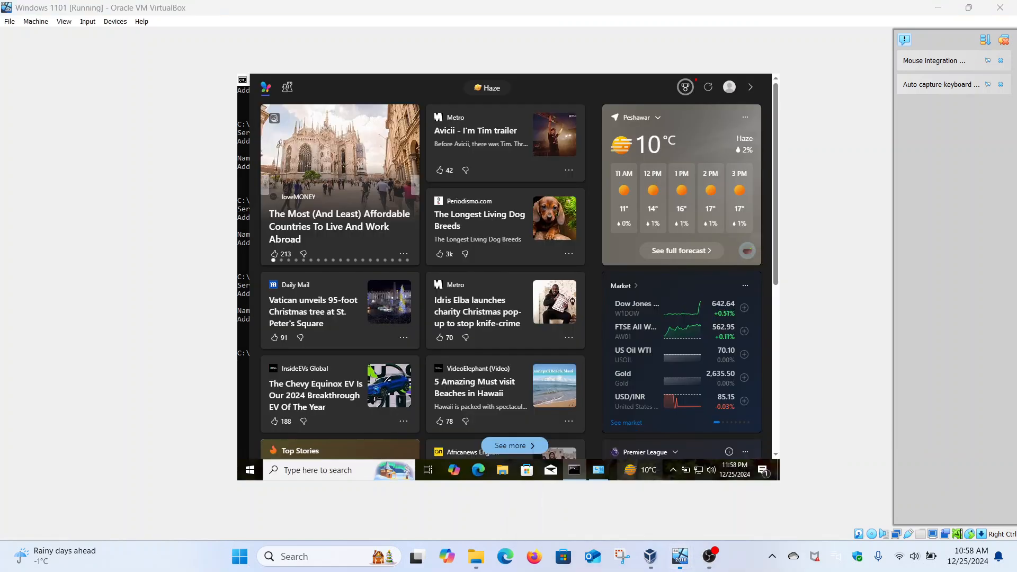
left_click(243, 382)
key("Up")
key("Return")
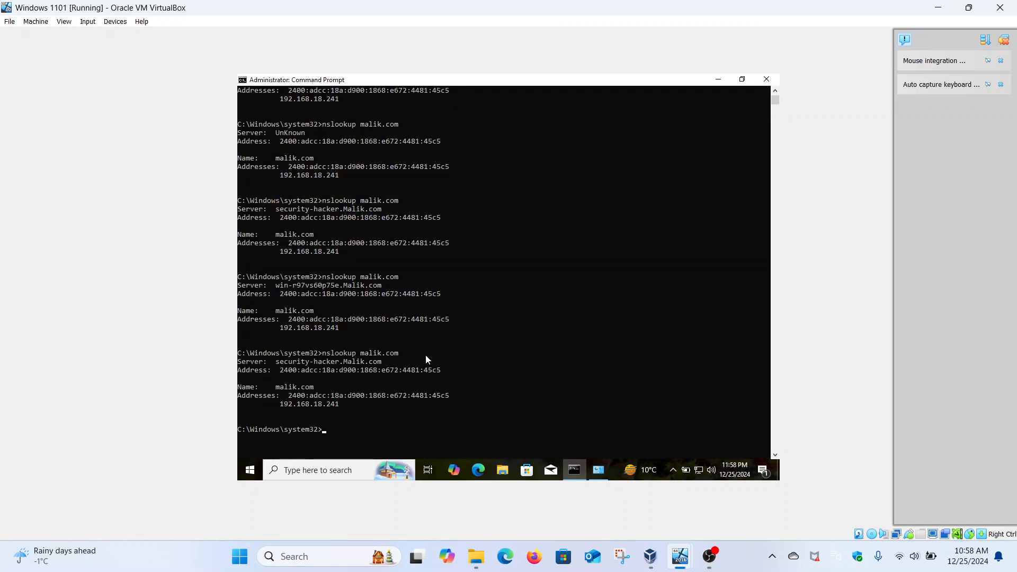
- Ping the server from the client by its IPv4 address 192.168.18.241 and by the domain name malik.com
scroll(427, 360, "down", 6)
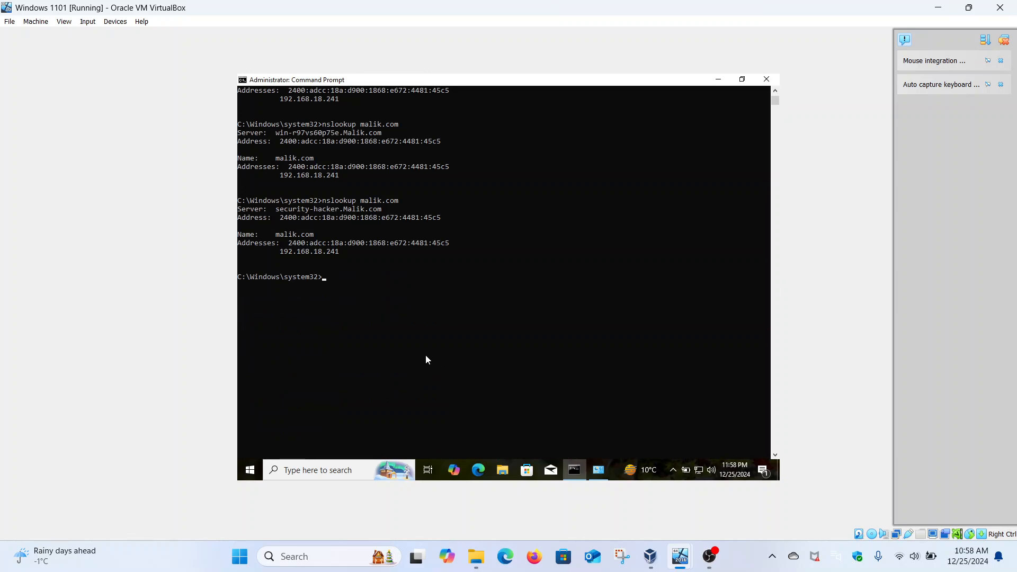
type("ping 192.168.18.241")
key("Return")
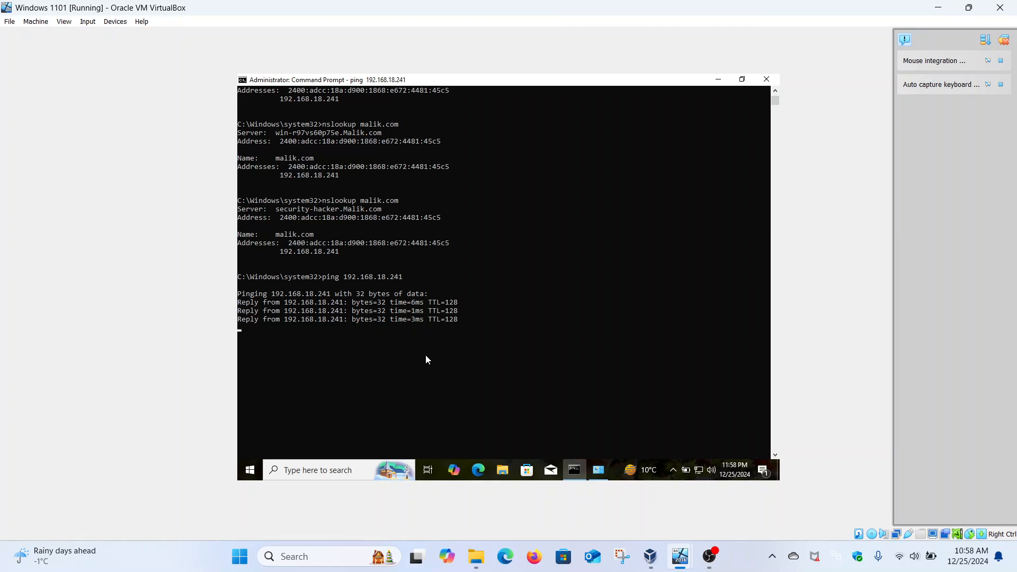
type("ping malik.com")
key("Return")
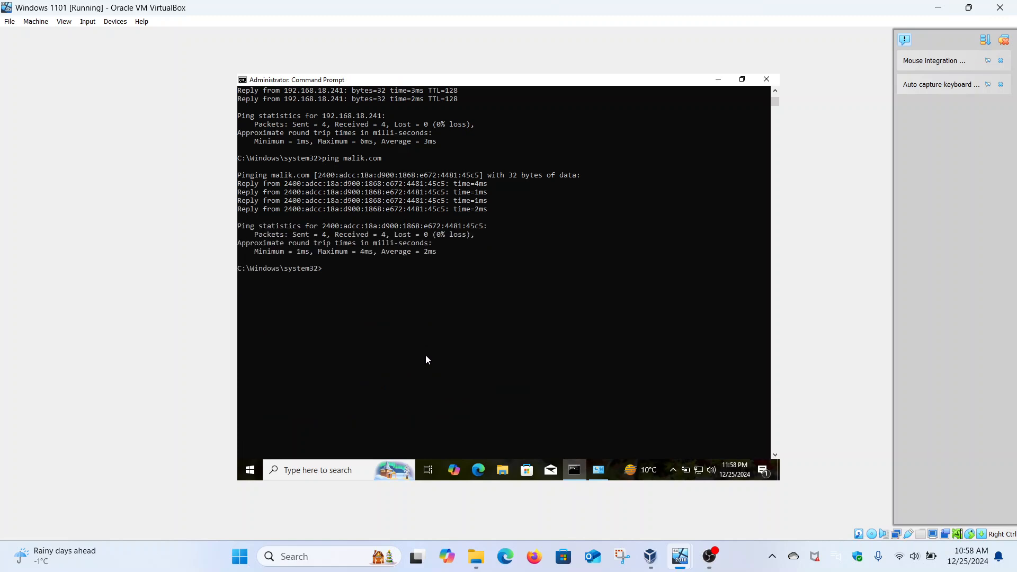
- Ping the server's IPv6 address 2400:adcc:18a:d900:1868:e672:4481:45c5 with the -6 option, copying it from the ping replies and removing the trailing colon
type("ping -6")
left_click_drag(286, 200, 446, 202)
right_click(447, 203)
right_click(390, 265)
key("Return")
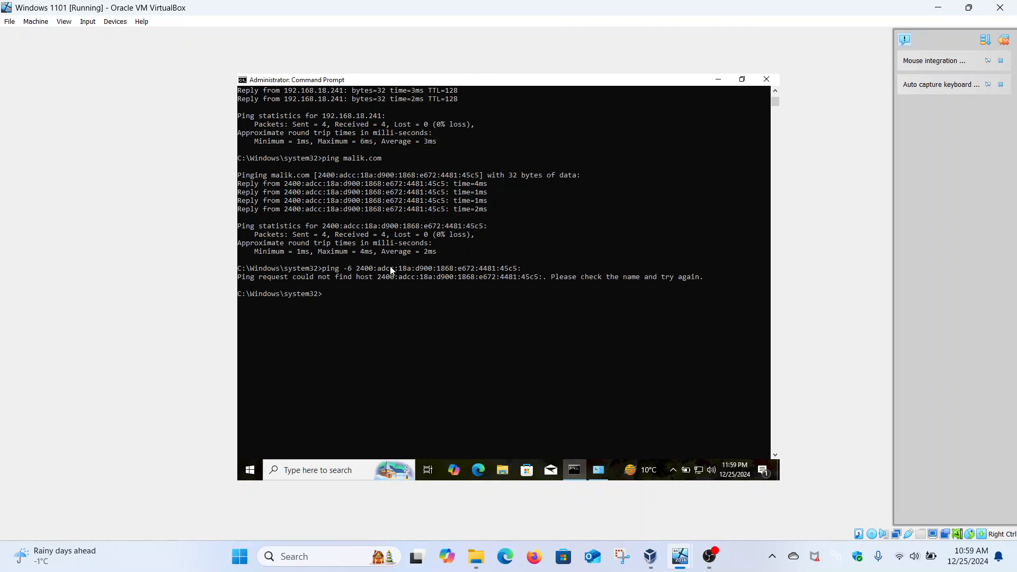
key("Up")
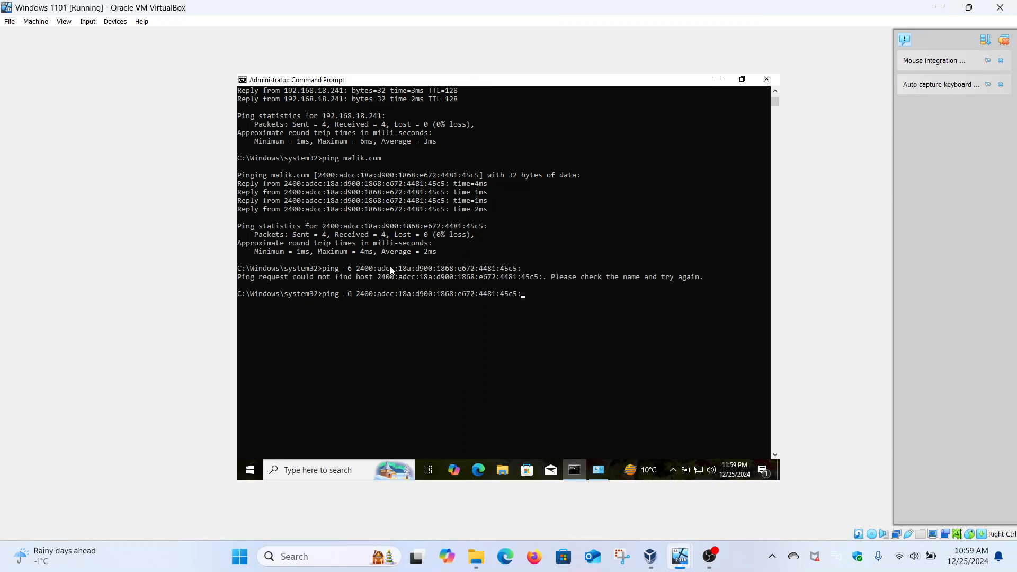
key("Return")
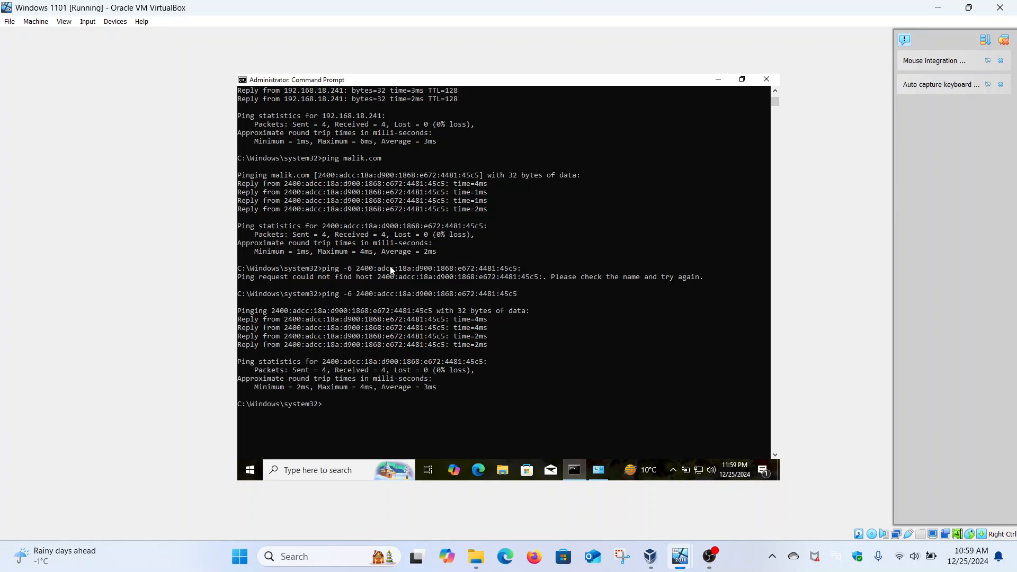
- Ping the host name security-hacker from the client and review the results of all the pings
type("ng security-hacker")
key("Return")
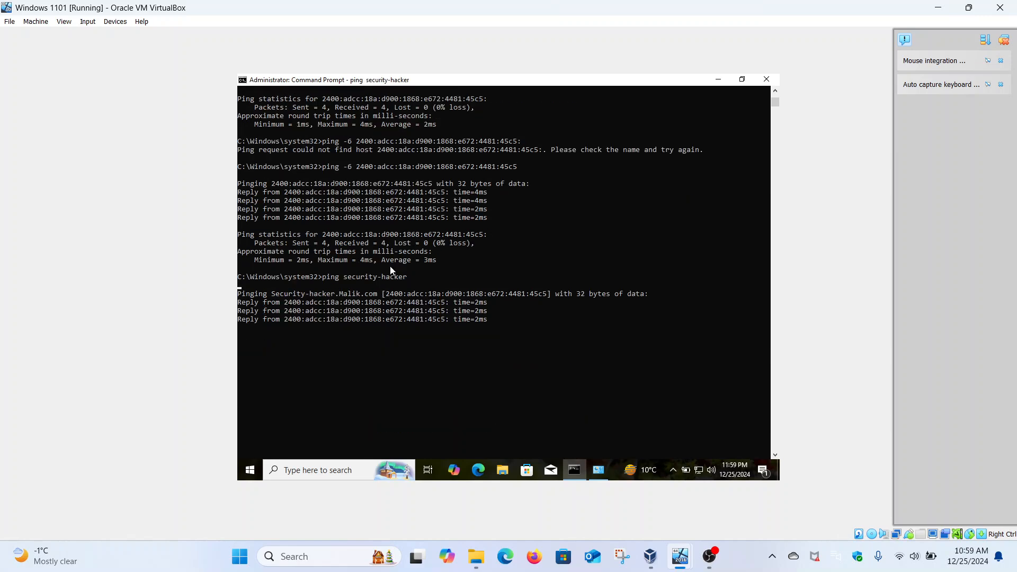
scroll(391, 267, "up", 3)
scroll(376, 144, "up", 2)
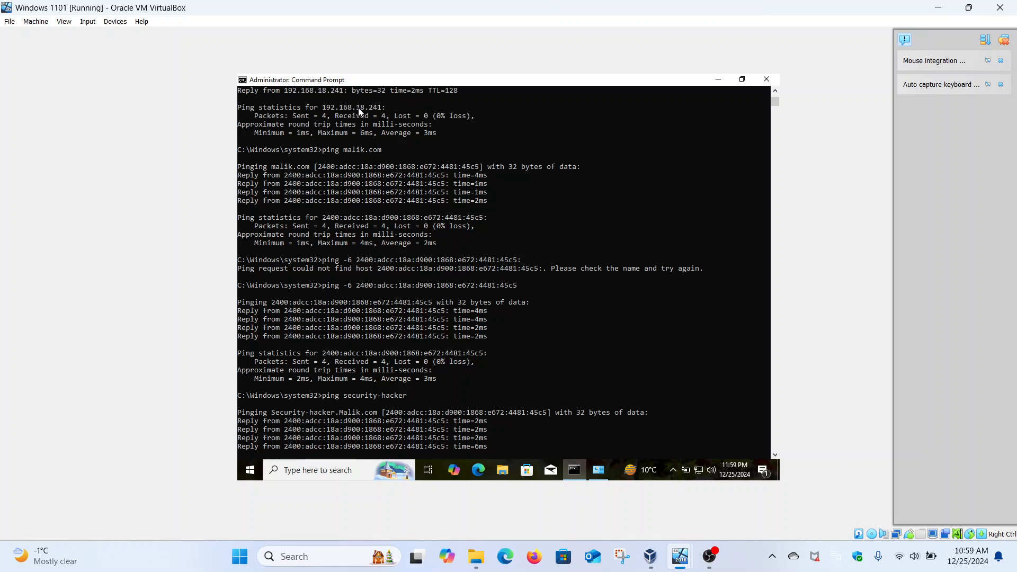
- Review the ping results on the client and run nslookup malik.com again in its Command Prompt
scroll(371, 207, "up", 4)
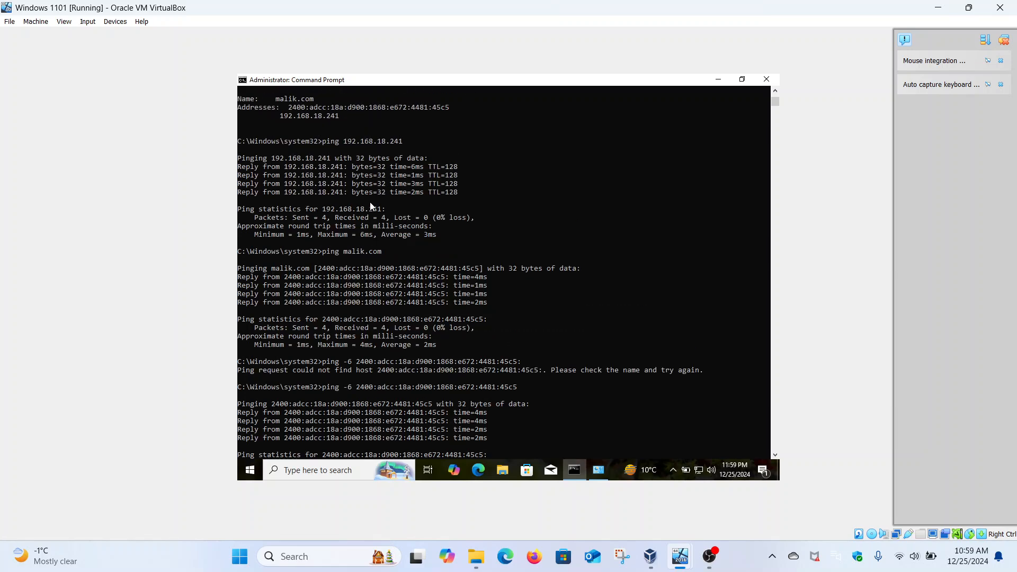
scroll(370, 204, "down", 3)
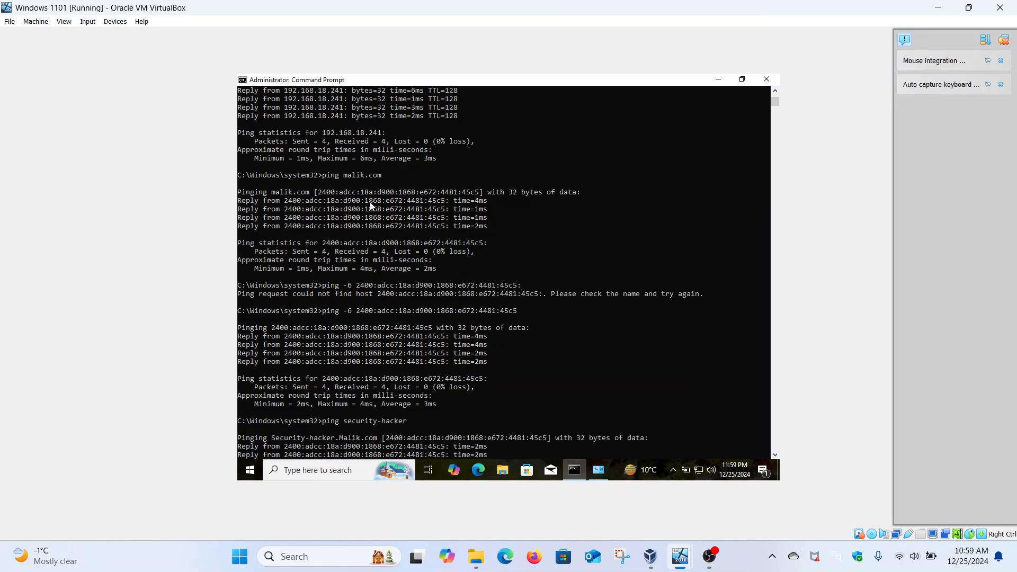
scroll(352, 286, "down", 4)
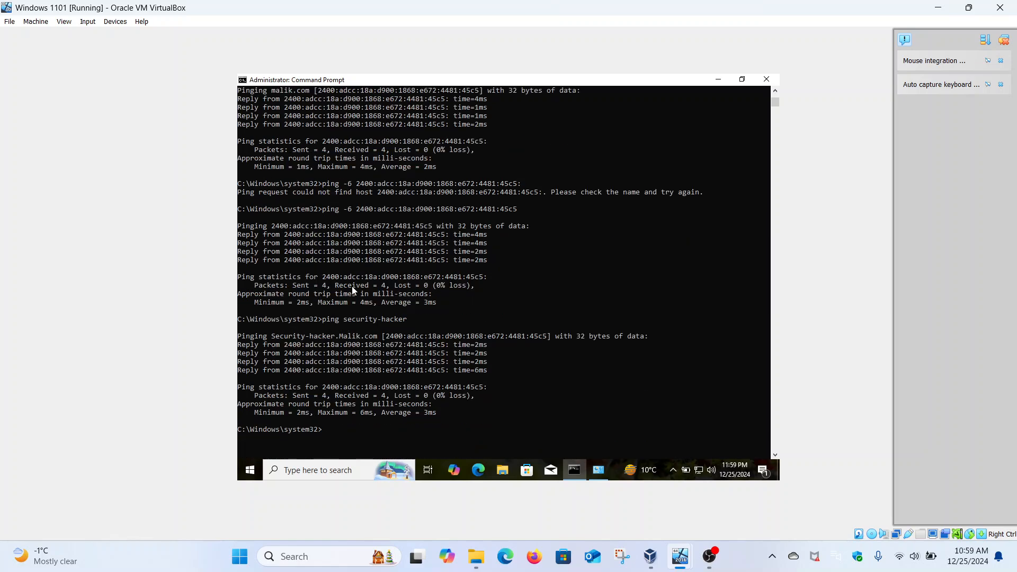
left_click_drag(489, 211, 492, 211)
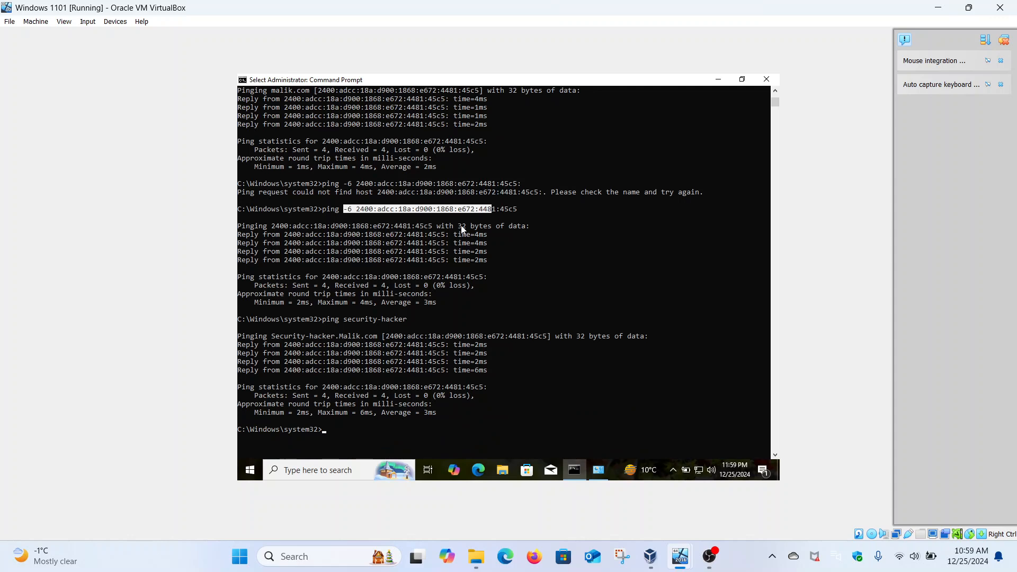
scroll(348, 320, "down", 1)
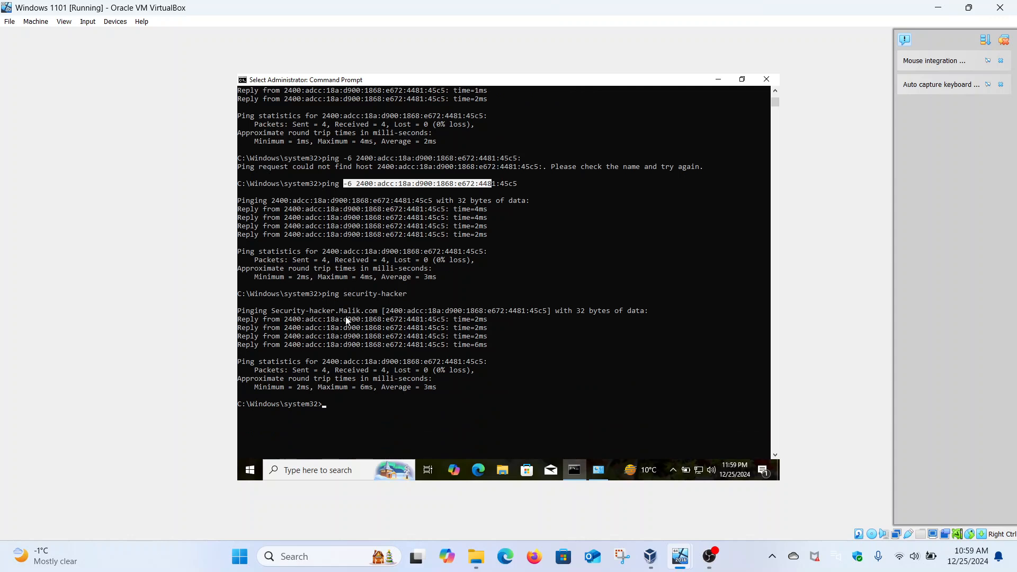
type("nsloo")
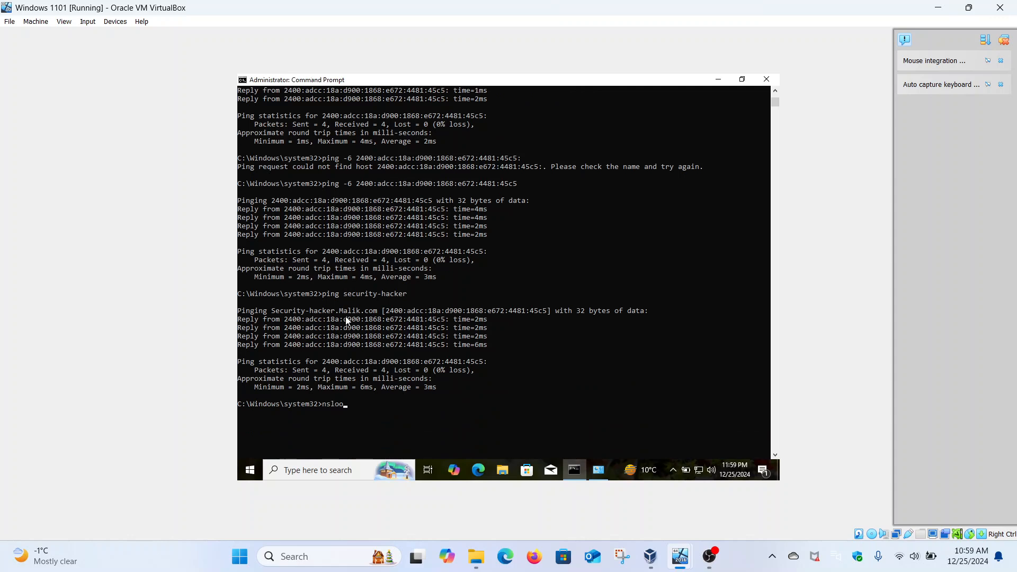
type("kup malik.com")
key("Return")
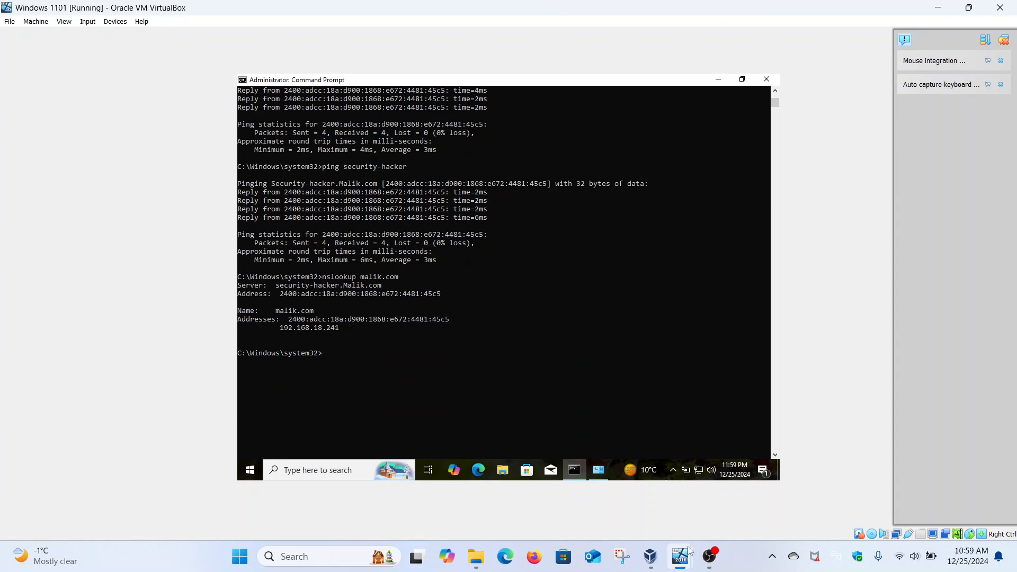
- Switch to the Windows Server 2016 virtual machine and ping the client by its host name hacker
mouse_move(686, 551)
left_click(645, 484)
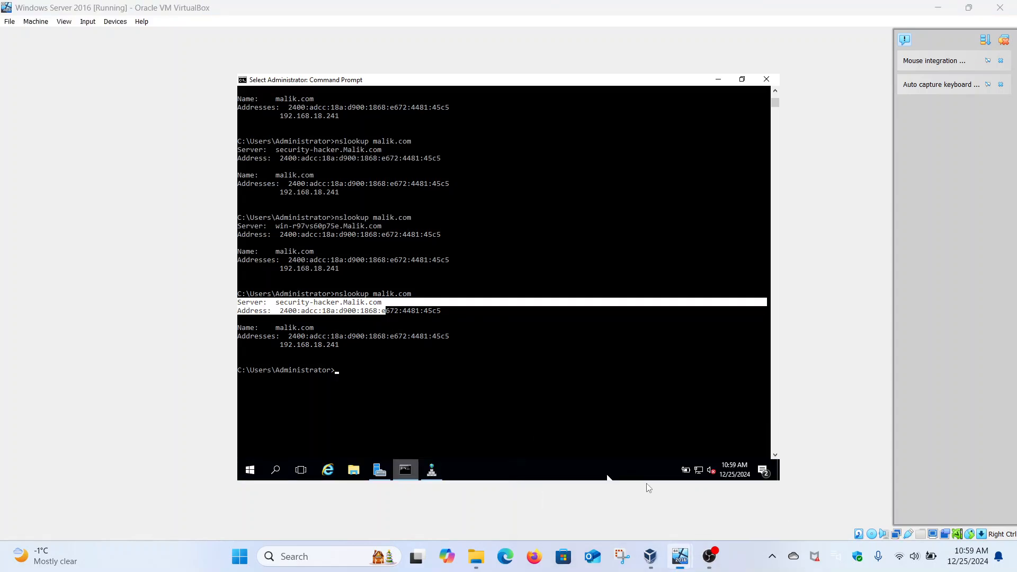
scroll(482, 355, "down", 7)
left_click(481, 355)
type("ping ")
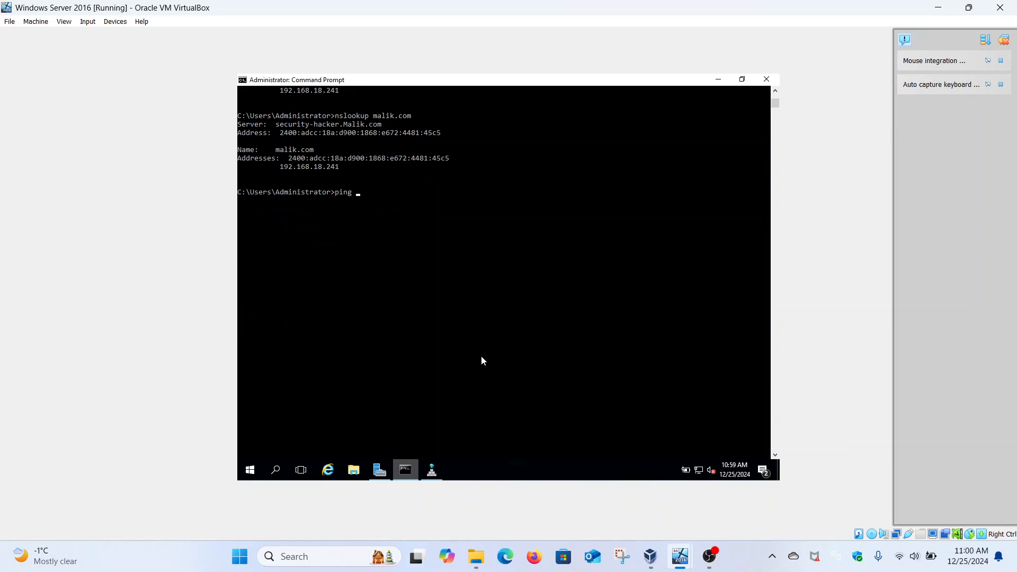
type("hacker")
key("Return")
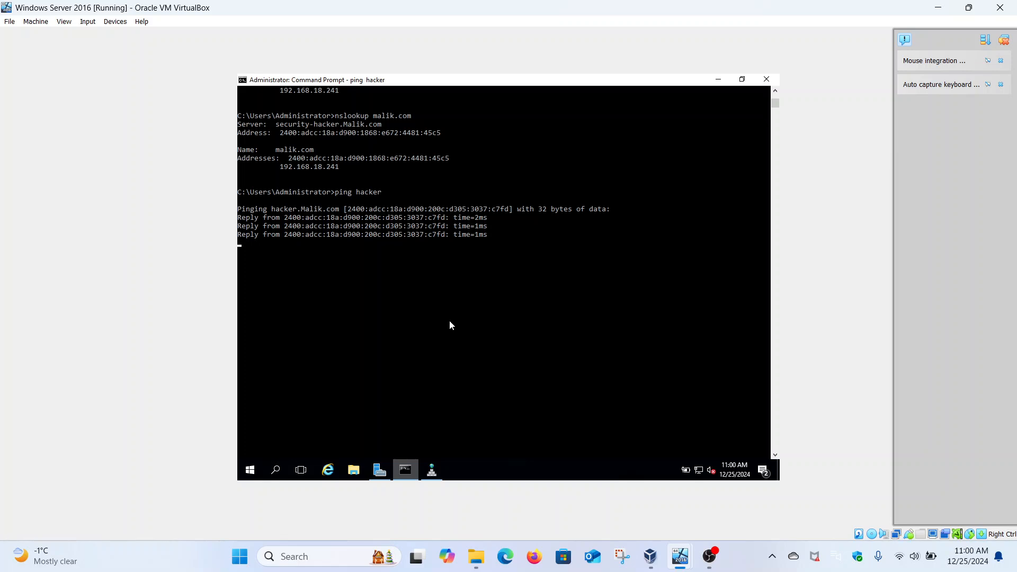
- Ping the client's IPv6 address 2400:adcc:18a:d900:200c:d305:3037:c7fd from the server with the -6 option, copying the address from the ping replies
left_click_drag(286, 220, 449, 218)
key("ctrl+c")
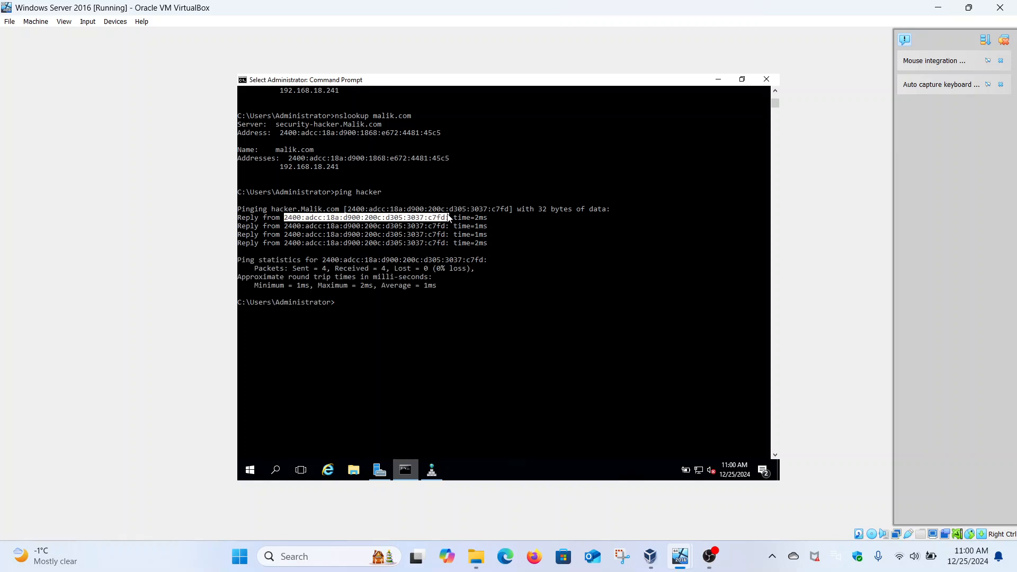
right_click(473, 269)
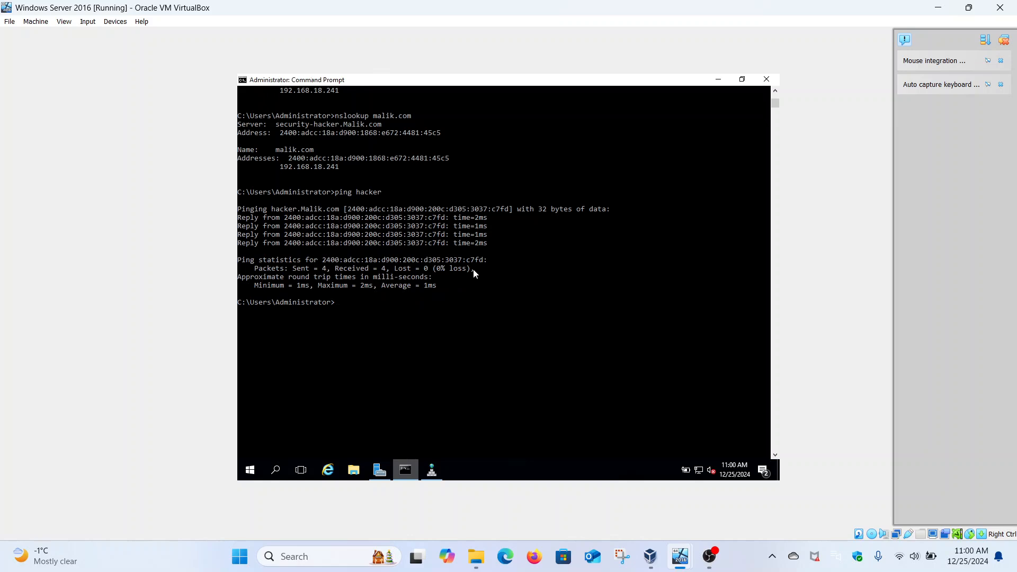
type("ping -6")
right_click(475, 274)
key("Return")
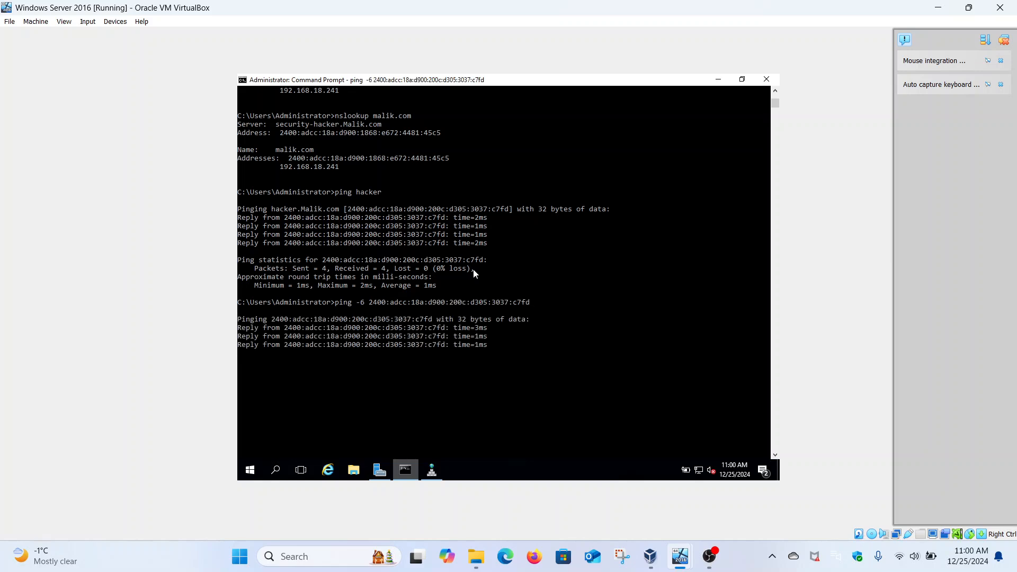
- Ping the client's IPv4 address 192.168.18.12 from the server and review the replies
type("ping 192")
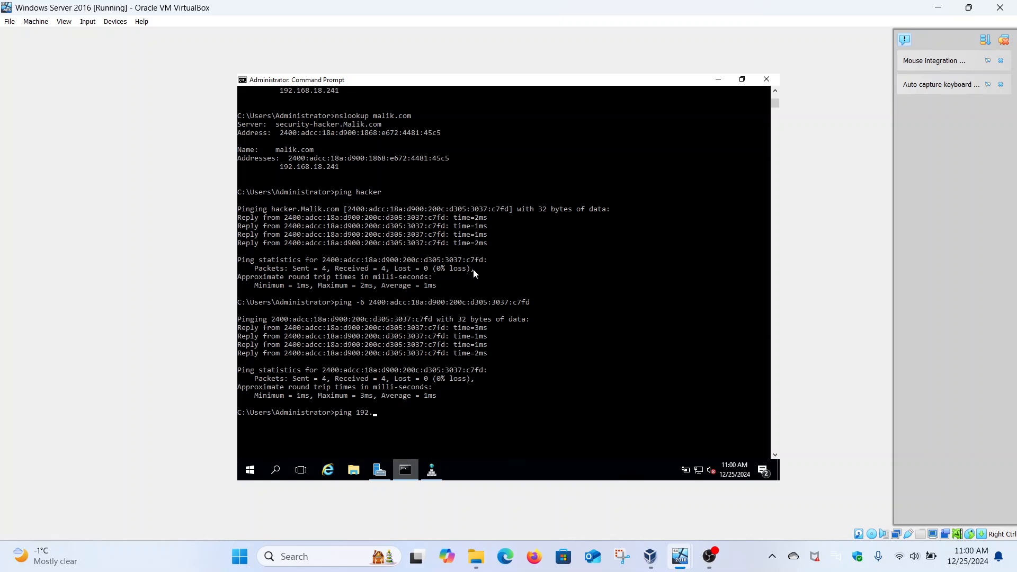
type(".18")
key("BackSpace")
type("68.18.13")
key("Return")
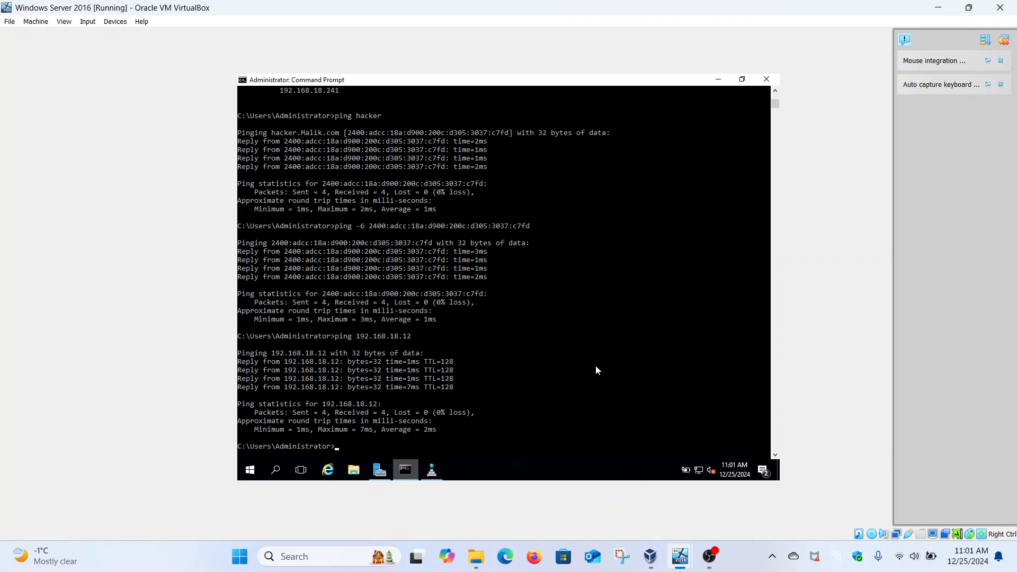
scroll(597, 368, "down", 4)
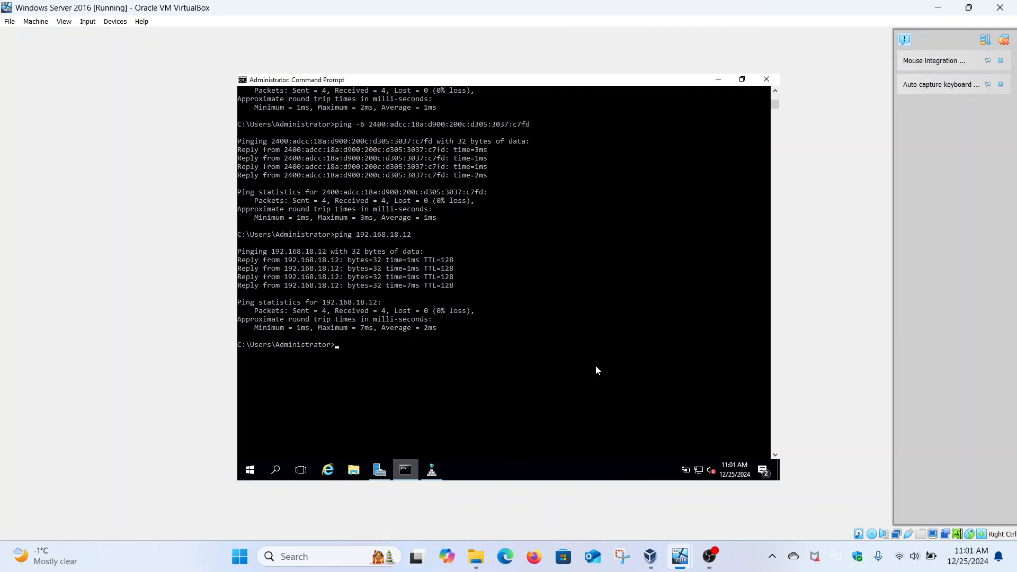
left_click(709, 557)
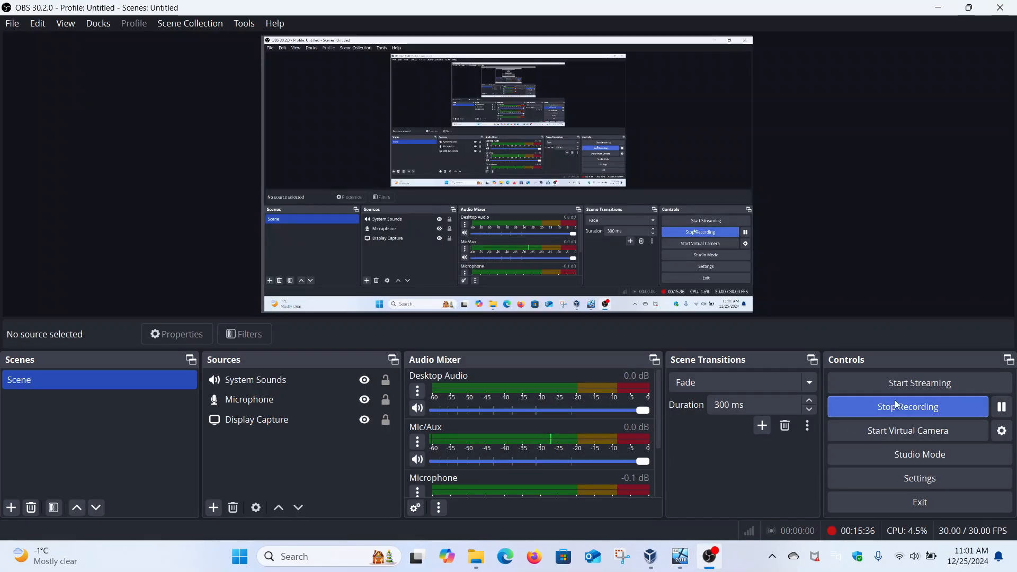